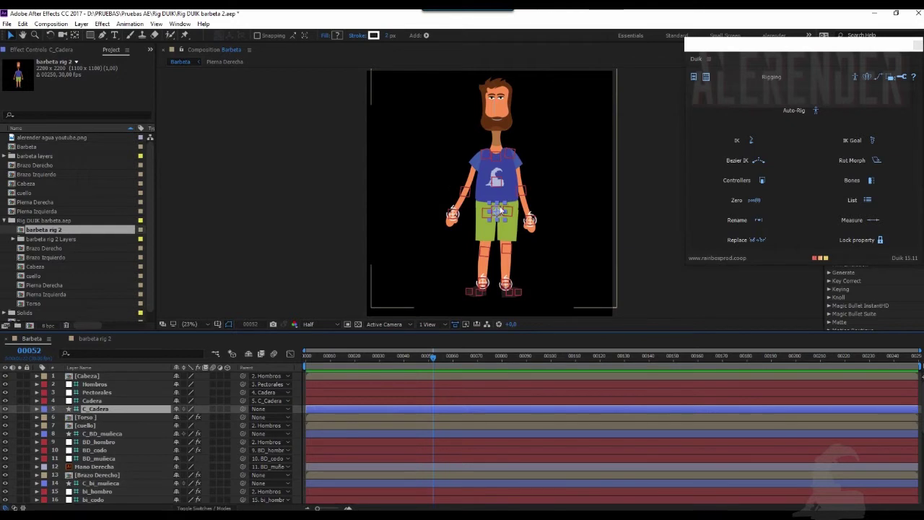
Drag the C_Cadera hip controller down slightly so Barbeta's knees bend
{"action": "left_click", "coordinate": [497, 211]}
{"action": "left_click_drag", "start_coordinate": [497, 211], "coordinate": [490, 222]}
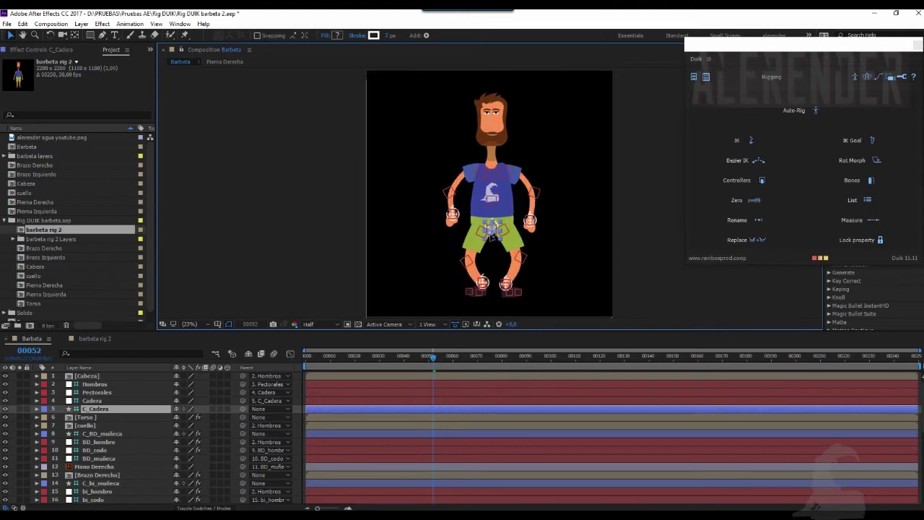
Crouch Barbeta deeply with C_Cadera, raise the hips back up, then open barbeta rig 2
{"action": "left_click_drag", "start_coordinate": [491, 222], "coordinate": [491, 266]}
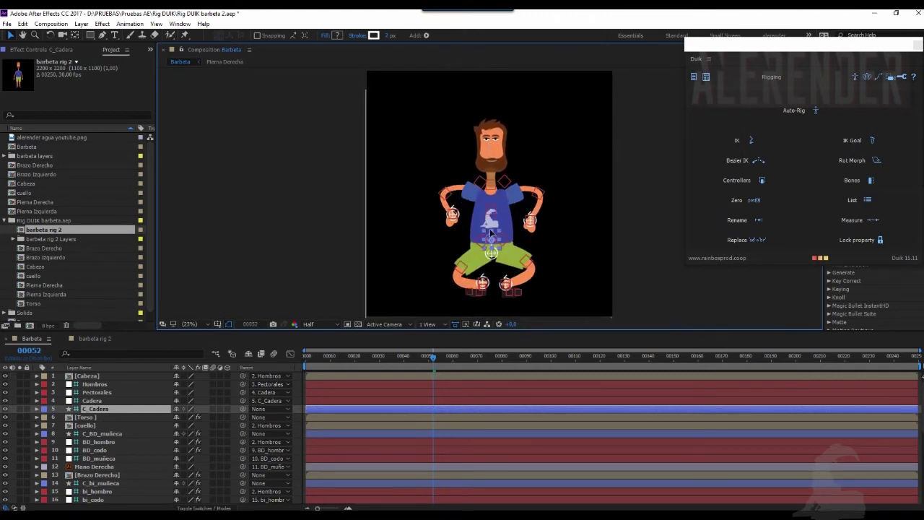
{"action": "left_click_drag", "start_coordinate": [491, 263], "coordinate": [477, 229]}
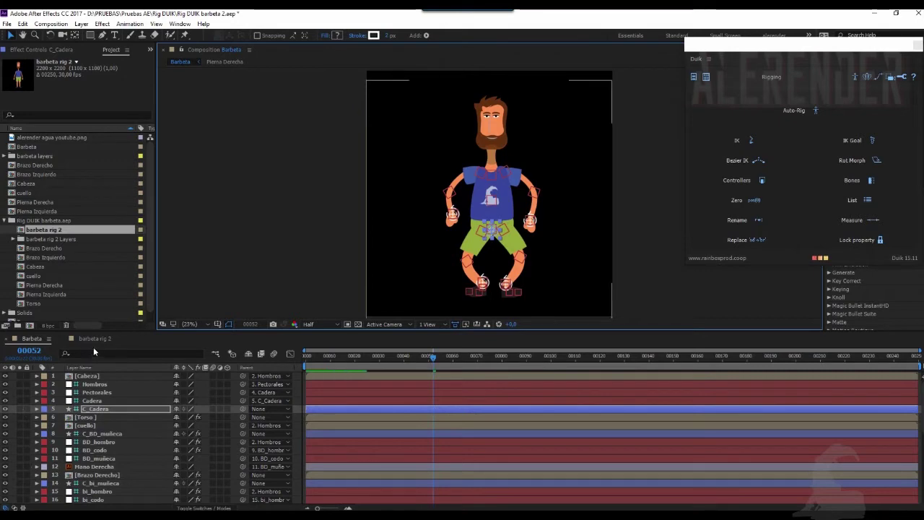
{"action": "left_click", "coordinate": [94, 339]}
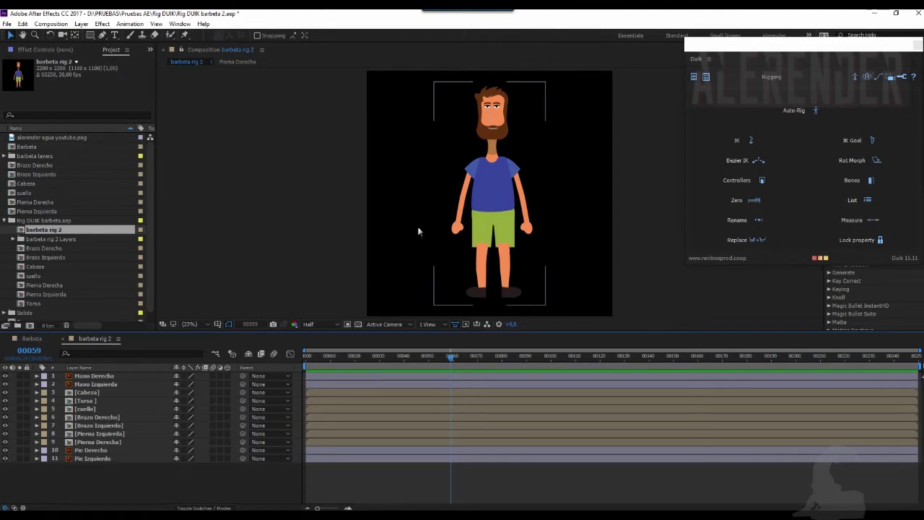
Dismiss the pop-up message and solo the Pierna Izquierda leg layer
{"action": "left_click", "coordinate": [184, 38]}
{"action": "key", "text": "Return"}
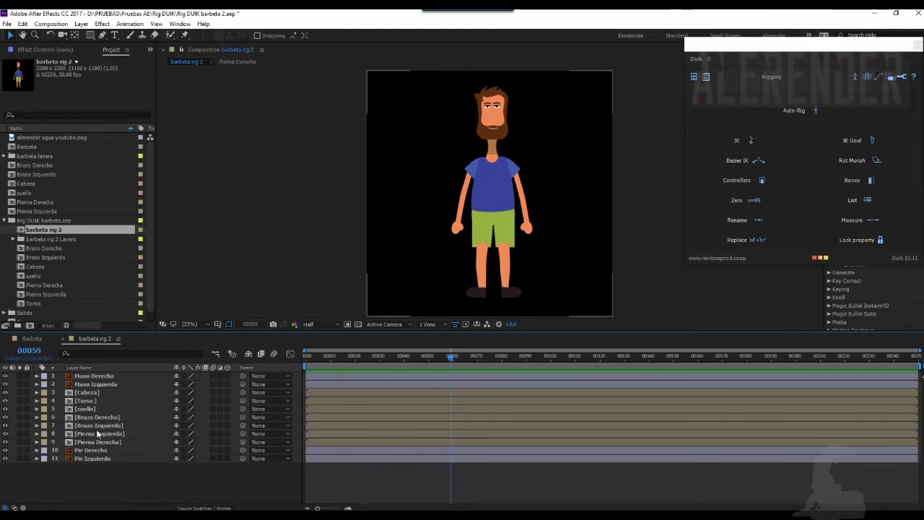
{"action": "left_click", "coordinate": [63, 435]}
{"action": "left_click", "coordinate": [22, 433]}
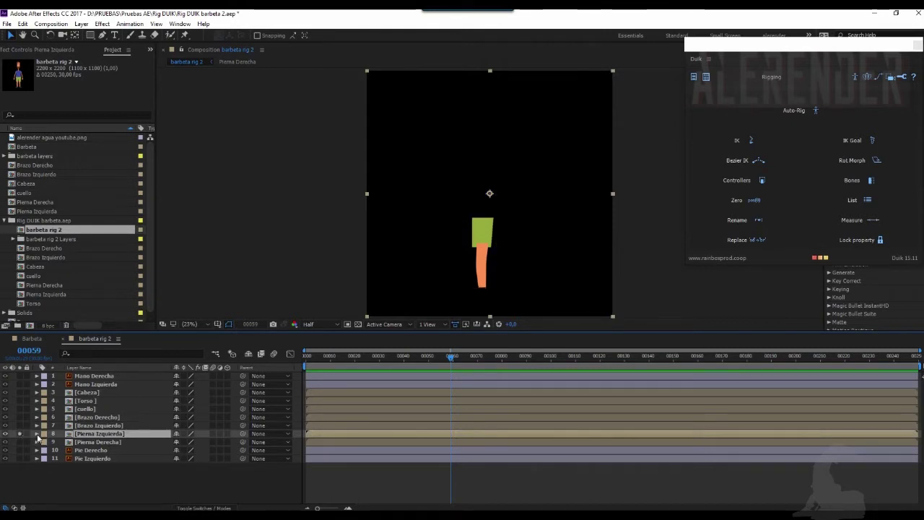
Zoom the viewer to 50% and pan so the whole left leg is visible
{"action": "left_click", "coordinate": [189, 324]}
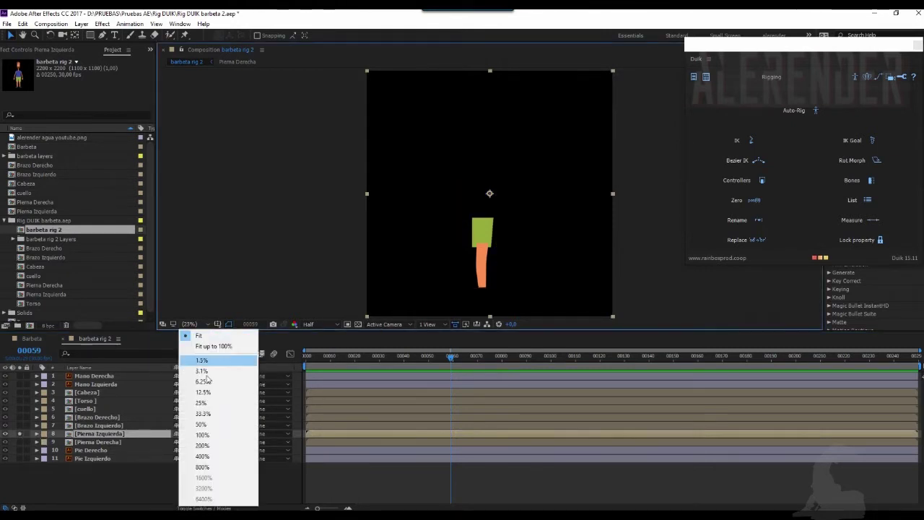
{"action": "left_click", "coordinate": [209, 428]}
{"action": "key", "text": "h"}
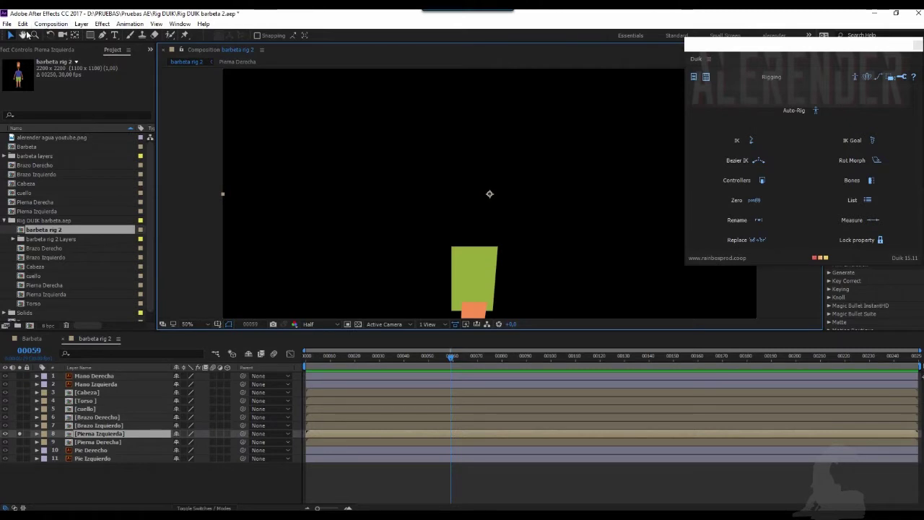
{"action": "left_click_drag", "start_coordinate": [463, 246], "coordinate": [436, 137]}
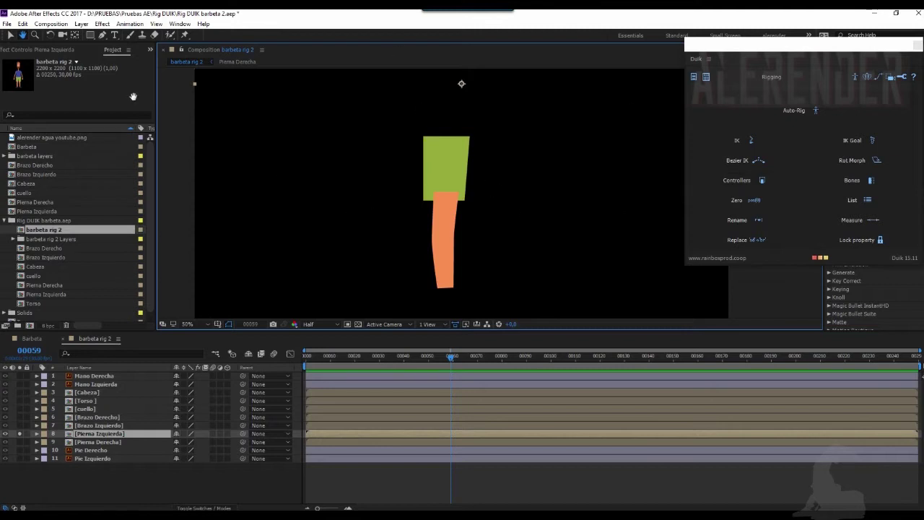
{"action": "left_click", "coordinate": [11, 36]}
{"action": "left_click", "coordinate": [11, 36]}
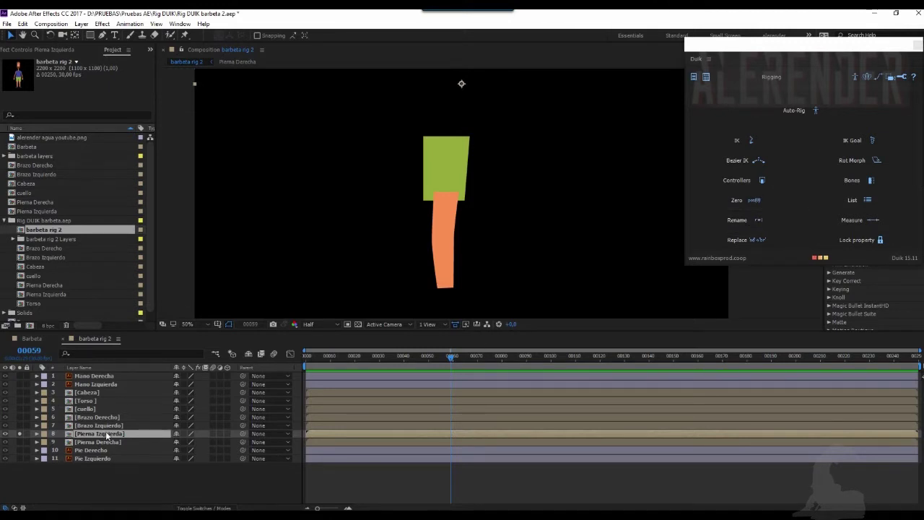
{"action": "left_click", "coordinate": [185, 37]}
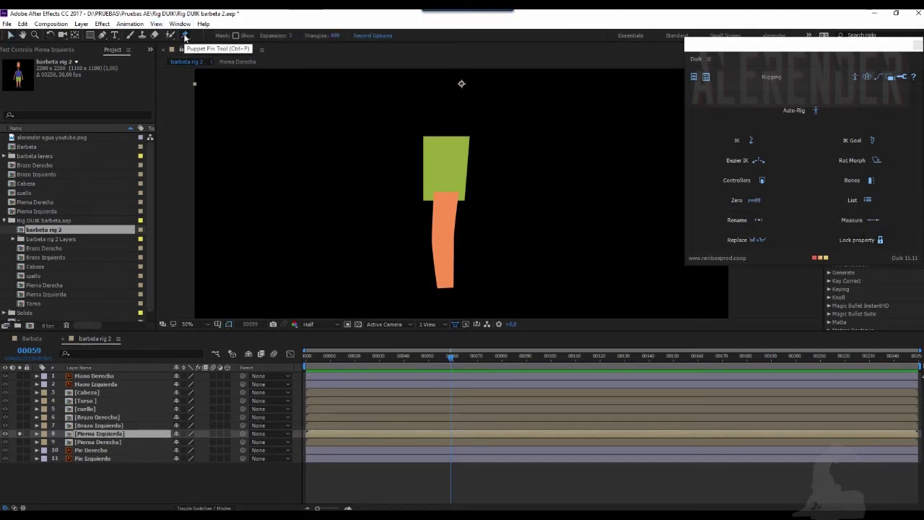
Place puppet pins at the ankle, knee and hip of the left leg
{"action": "left_click", "coordinate": [446, 280]}
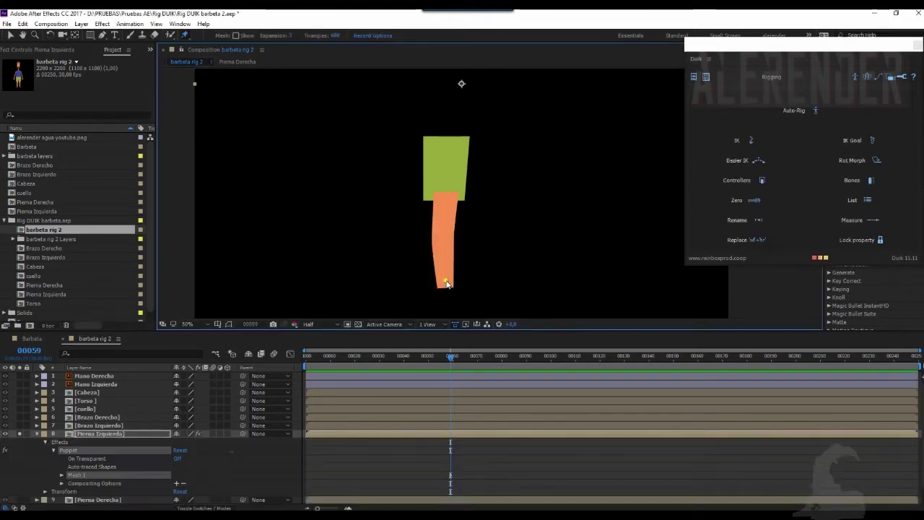
{"action": "left_click", "coordinate": [443, 218]}
{"action": "left_click", "coordinate": [445, 147]}
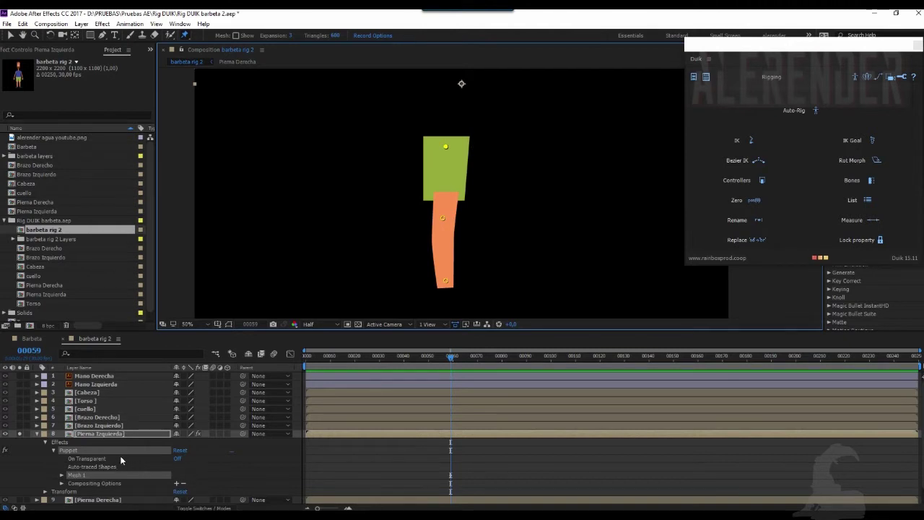
Move the three pins' position keyframes to frame 0 and create Duik bones for them
{"action": "left_click", "coordinate": [99, 432]}
{"action": "key", "text": "u"}
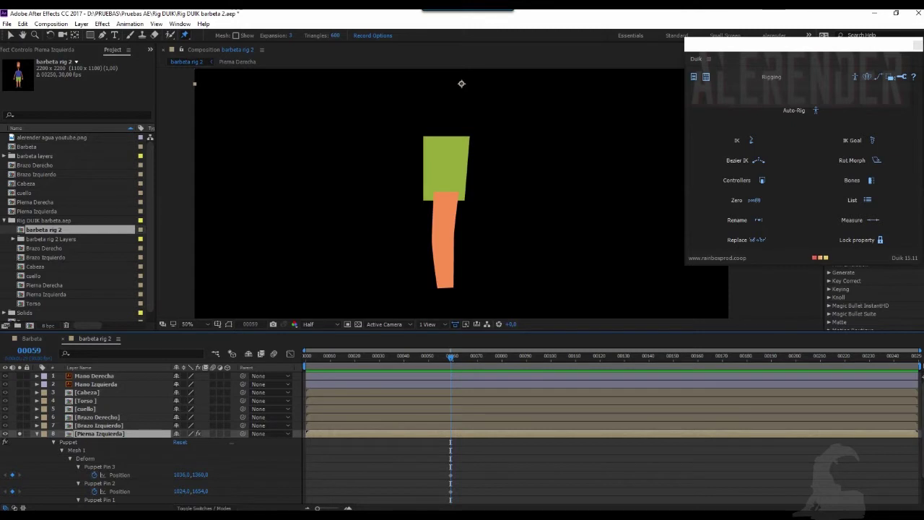
{"action": "scroll", "coordinate": [510, 445], "scroll_direction": "down", "scroll_amount": 2}
{"action": "scroll", "coordinate": [510, 445], "scroll_direction": "down", "scroll_amount": 2}
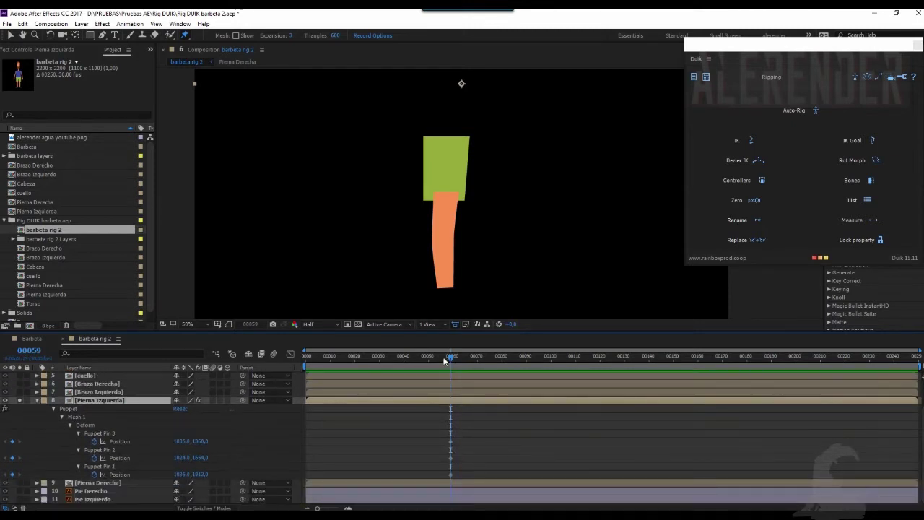
{"action": "left_click_drag", "start_coordinate": [427, 361], "coordinate": [318, 358]}
{"action": "mouse_move", "coordinate": [478, 424]}
{"action": "left_mouse_down"}
{"action": "mouse_move", "coordinate": [438, 477]}
{"action": "mouse_move", "coordinate": [307, 475]}
{"action": "left_mouse_up"}
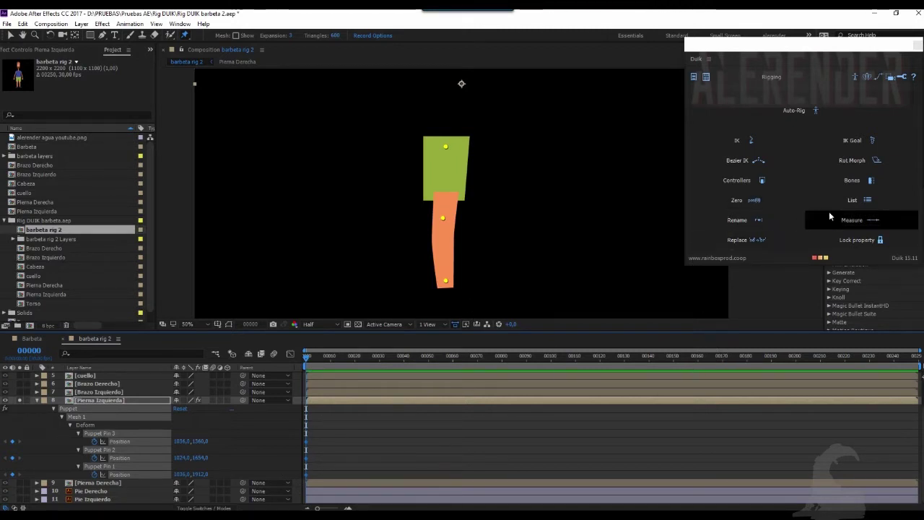
{"action": "left_click", "coordinate": [871, 182]}
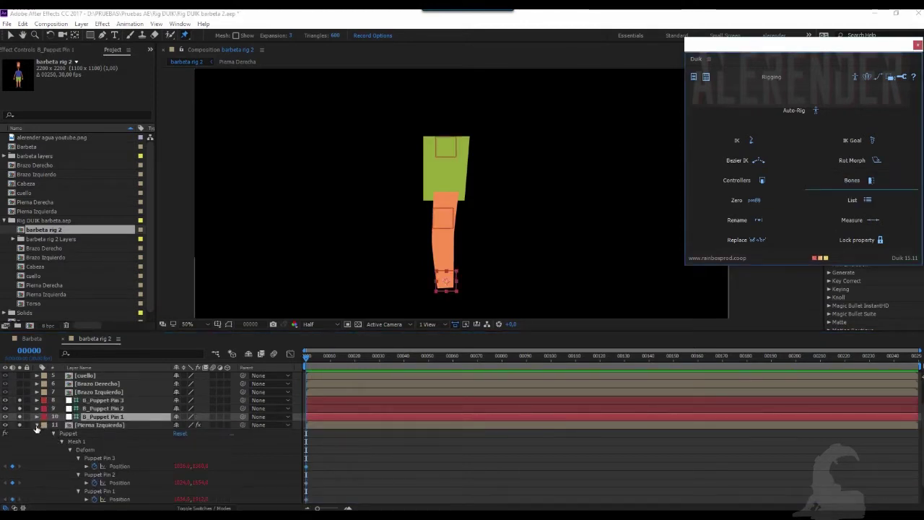
Rename the left-leg bone layers pi_tobillo, pi_rodilla and pi_cadera
{"action": "left_click", "coordinate": [37, 426]}
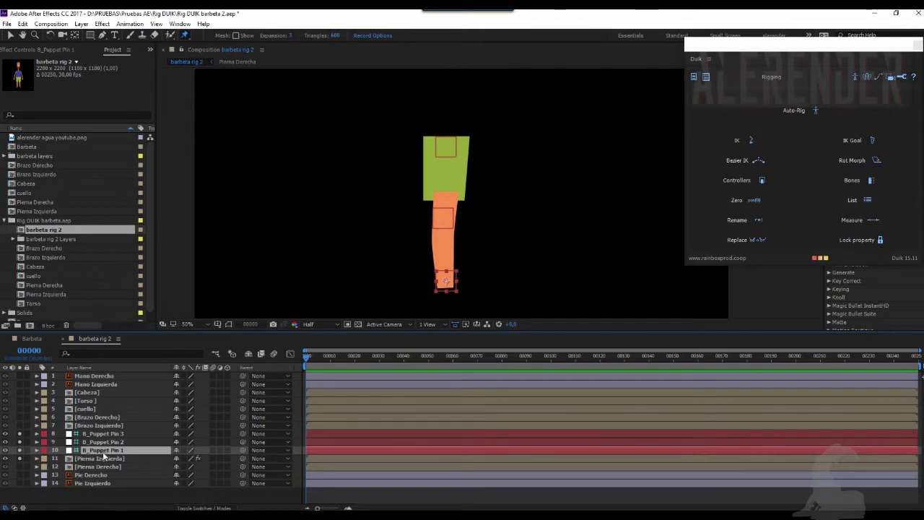
{"action": "key", "text": "Return"}
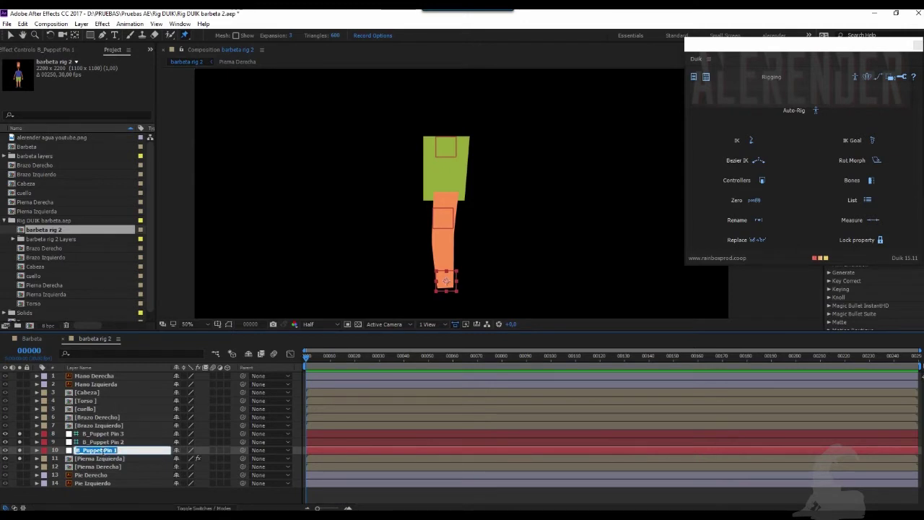
{"action": "type", "text": "pi_tobillo"}
{"action": "left_click", "coordinate": [116, 441]}
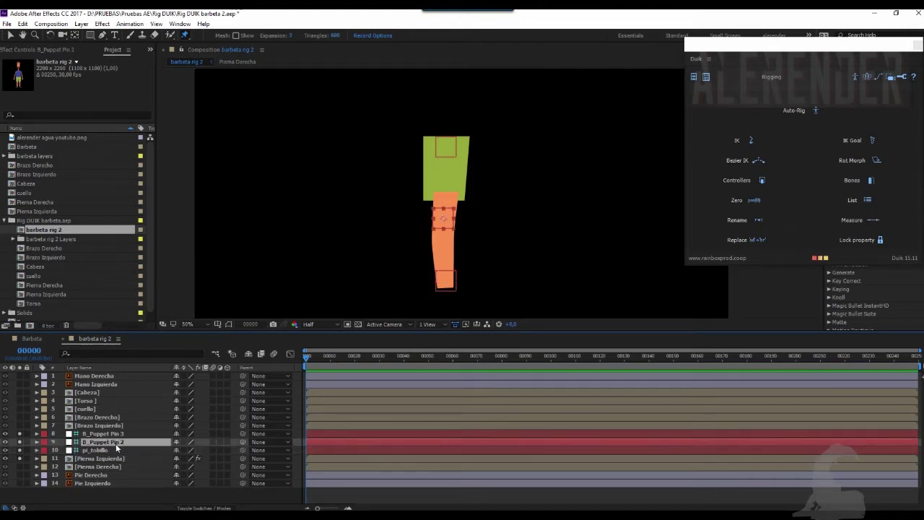
{"action": "key", "text": "Return"}
{"action": "type", "text": "pi_rodilla"}
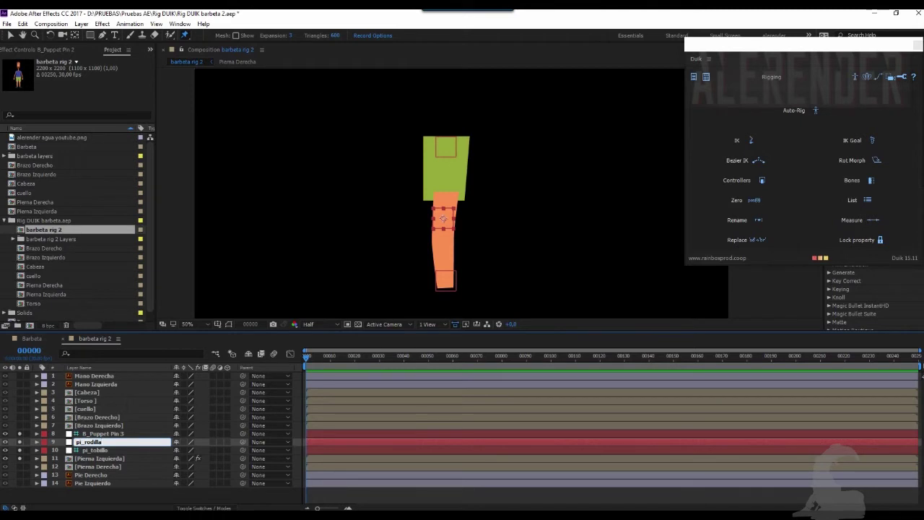
{"action": "left_click", "coordinate": [107, 434]}
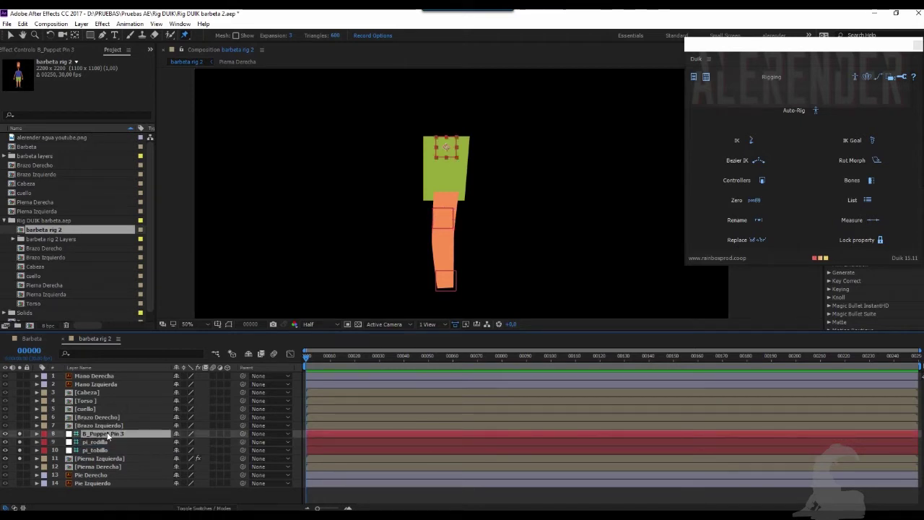
{"action": "key", "text": "Return"}
{"action": "type", "text": "pi_cadera"}
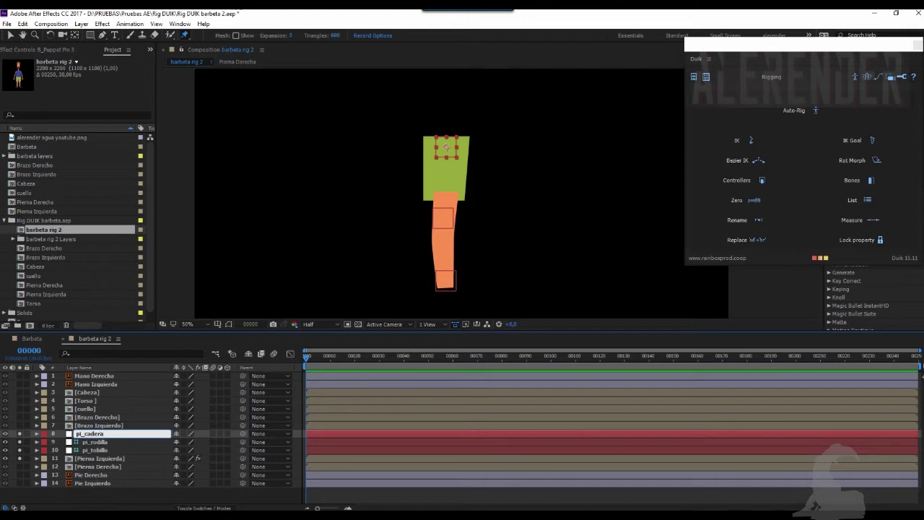
{"action": "key", "text": "Return"}
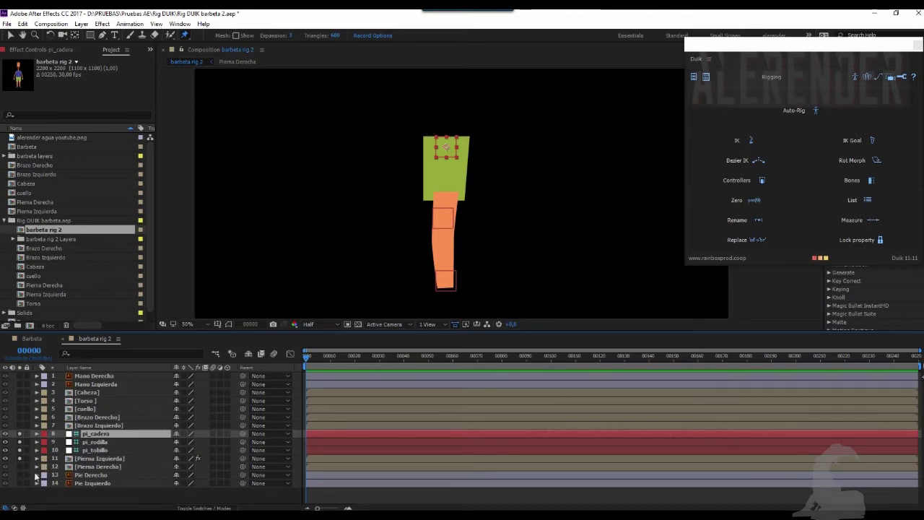
{"action": "left_click", "coordinate": [99, 459]}
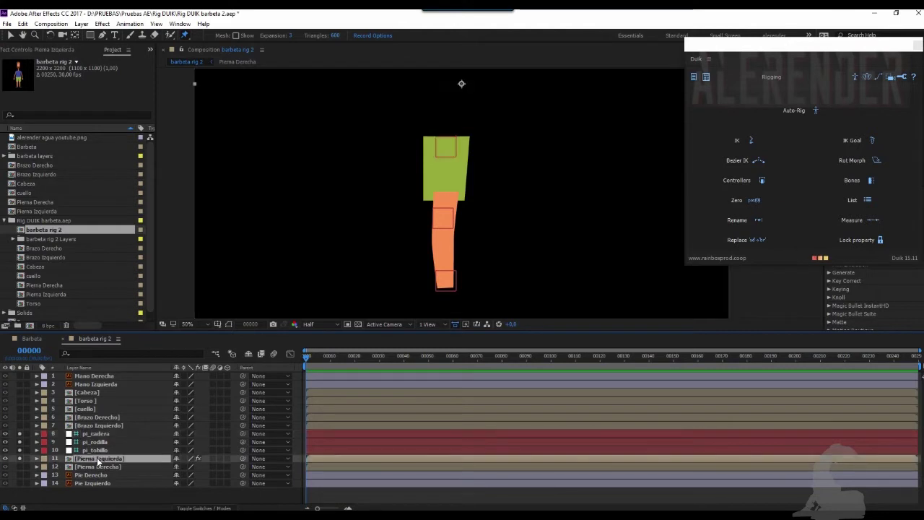
Move Pie Izquierdo up next to the leg layer and solo it
{"action": "left_click_drag", "start_coordinate": [98, 483], "coordinate": [101, 464]}
{"action": "left_click", "coordinate": [20, 468]}
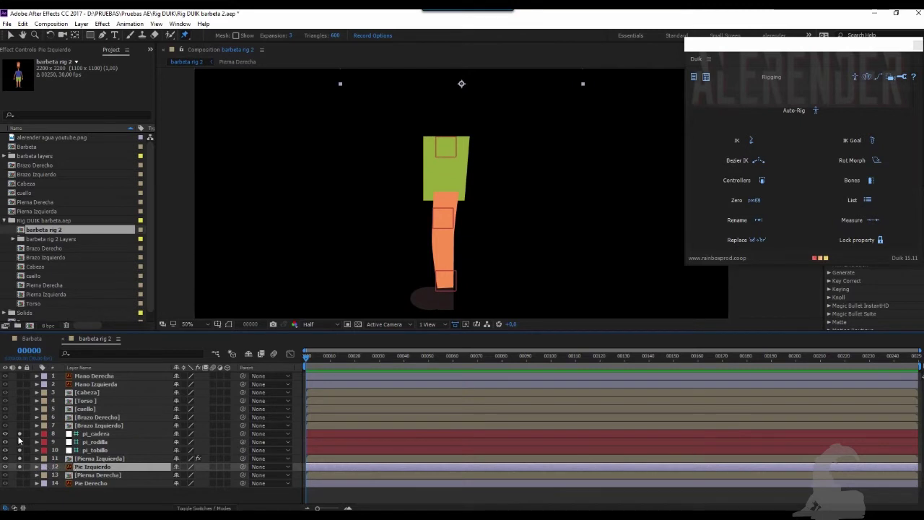
{"action": "left_click", "coordinate": [20, 466]}
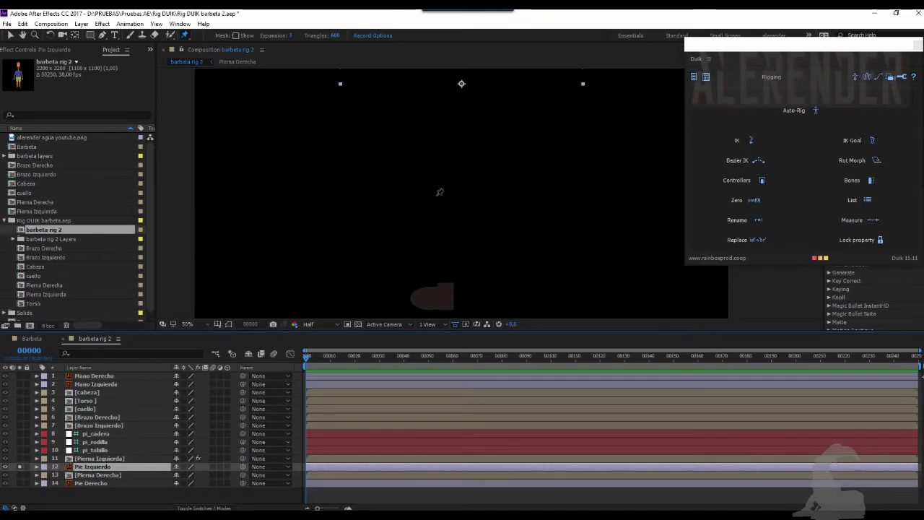
Place three puppet pins on the left foot and create a Duik bone for each
{"action": "left_click", "coordinate": [416, 297]}
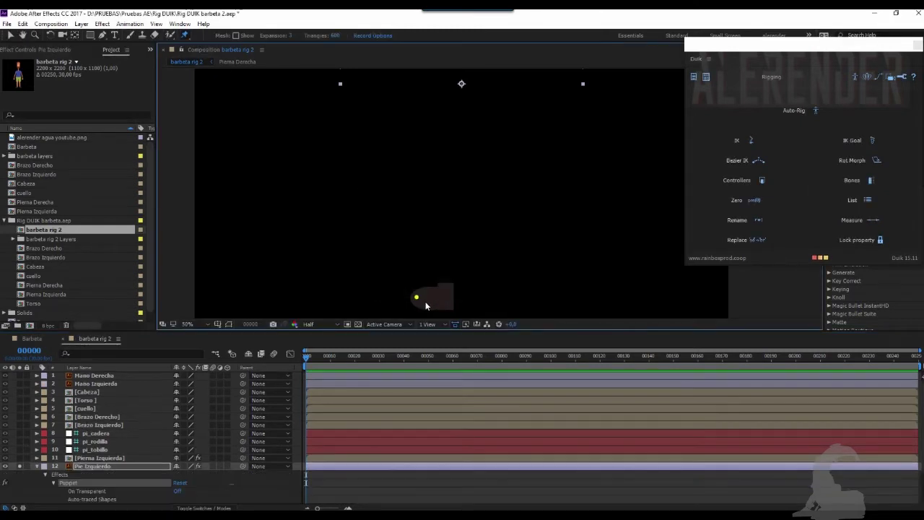
{"action": "left_click", "coordinate": [437, 298]}
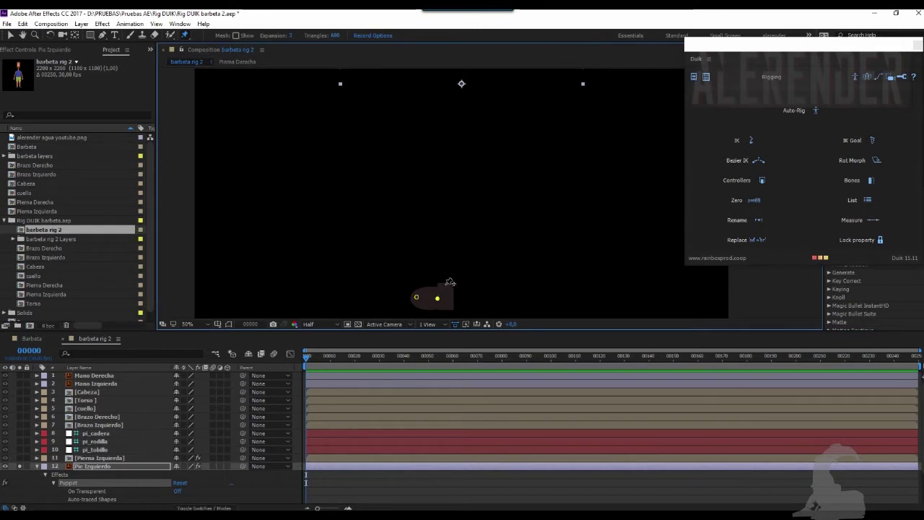
{"action": "left_click", "coordinate": [445, 284]}
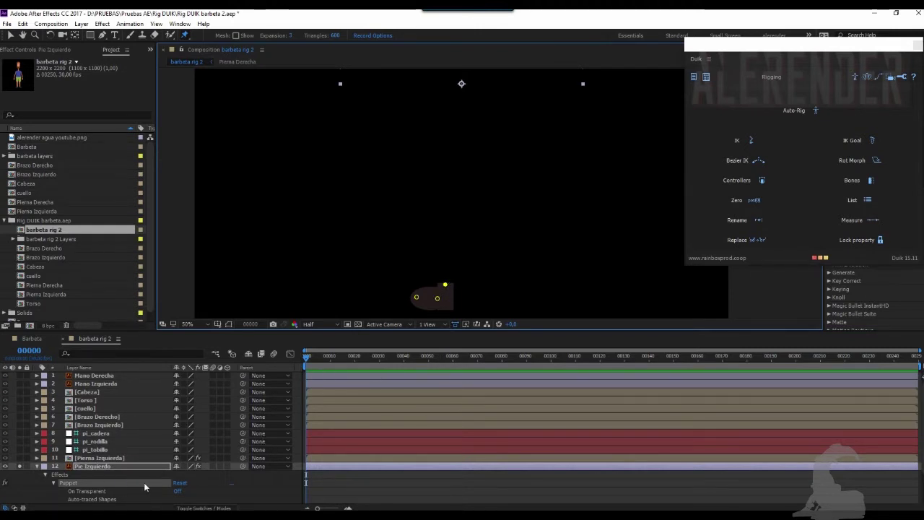
{"action": "scroll", "coordinate": [902, 485], "scroll_direction": "down", "scroll_amount": 3}
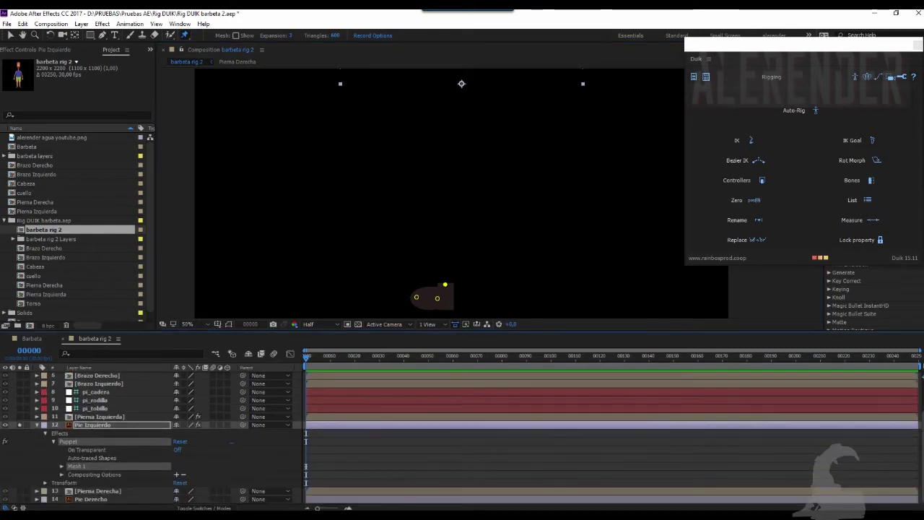
{"action": "key", "text": "u"}
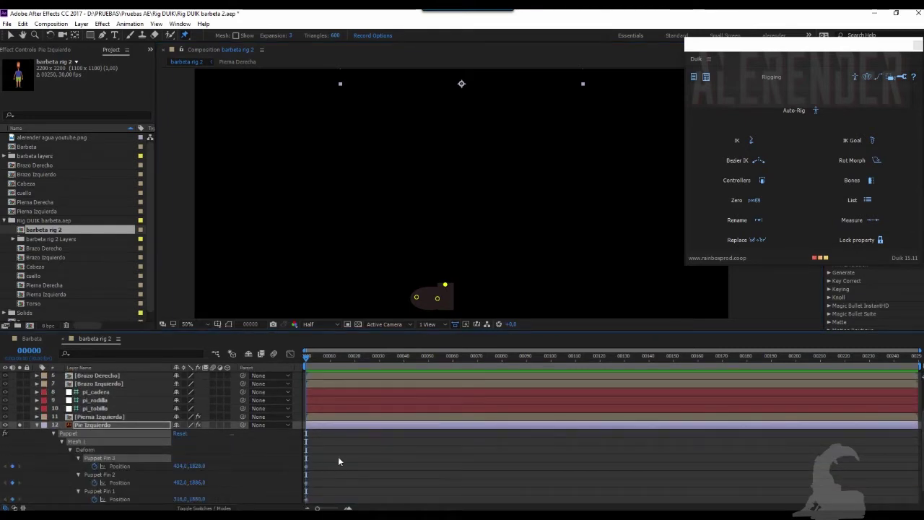
{"action": "left_click_drag", "start_coordinate": [338, 456], "coordinate": [311, 504]}
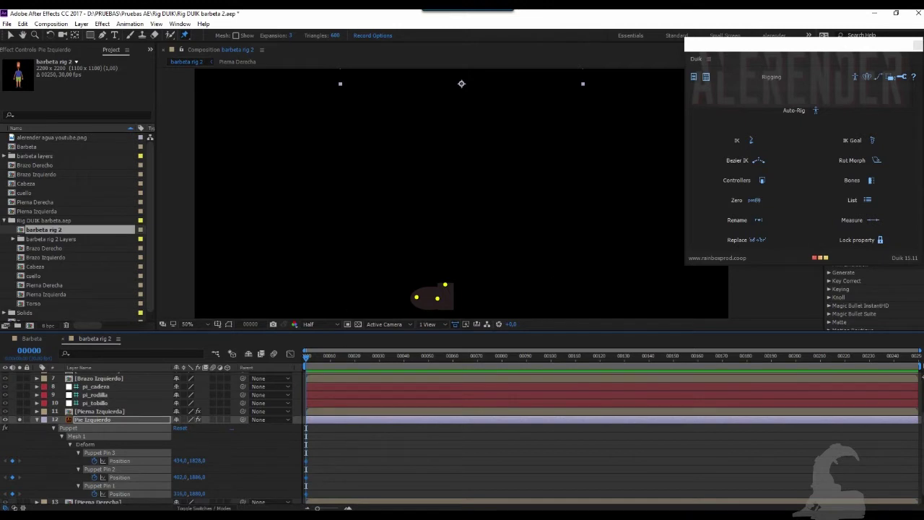
{"action": "left_click", "coordinate": [859, 185]}
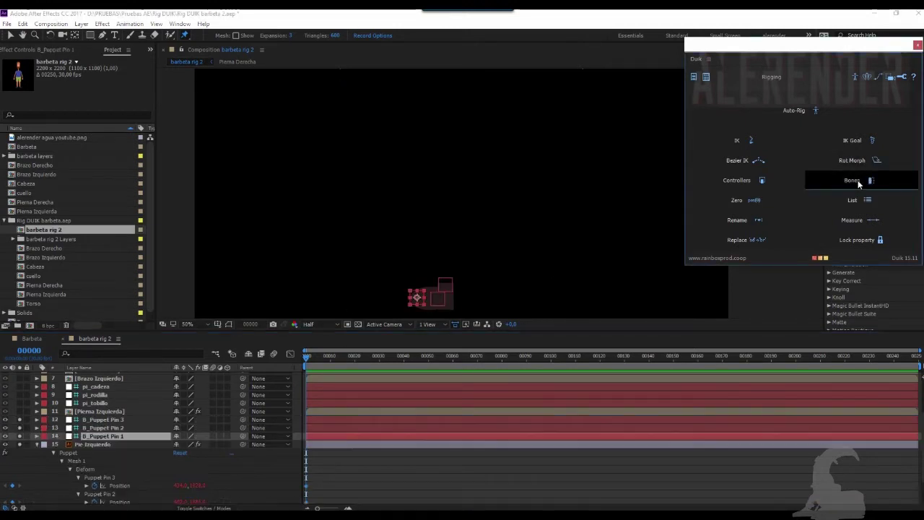
Rename the foot bones piel_punta, a second doblez name, and piel_tobillo
{"action": "left_click", "coordinate": [37, 445]}
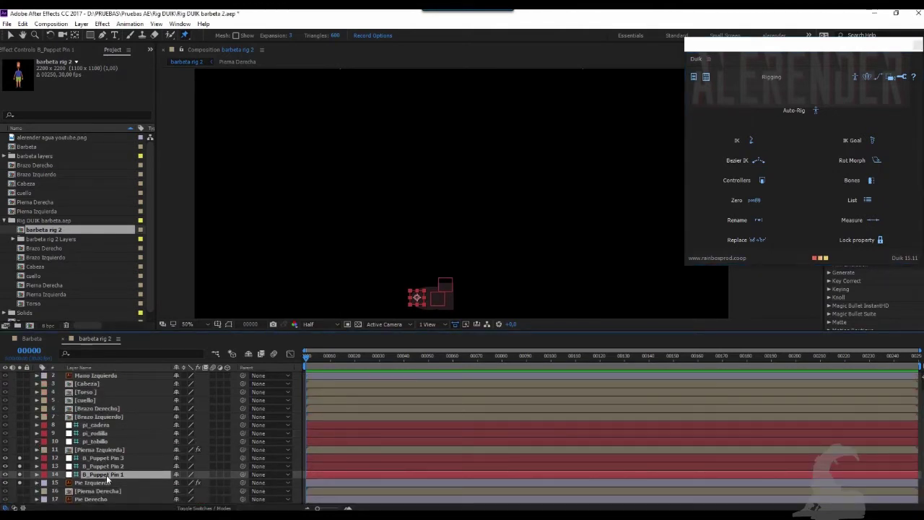
{"action": "key", "text": "Return"}
{"action": "type", "text": "pie_pu"}
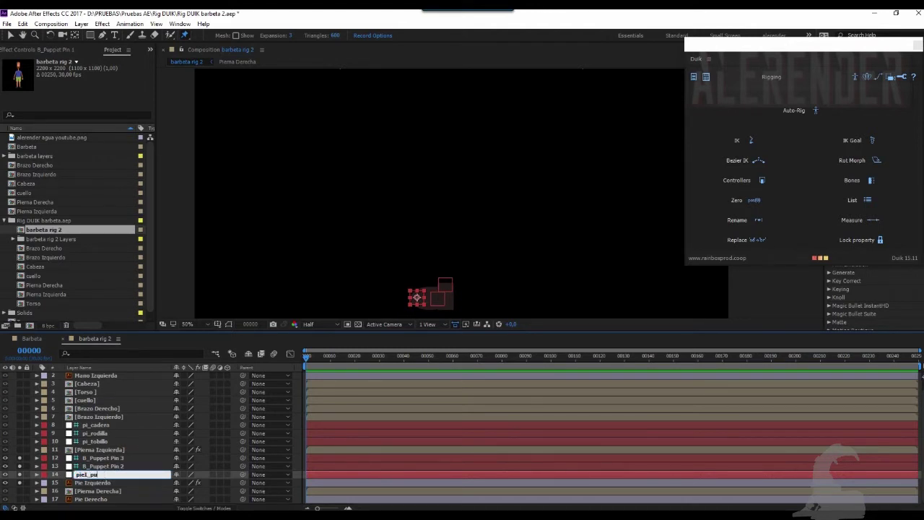
{"action": "key", "text": "Return"}
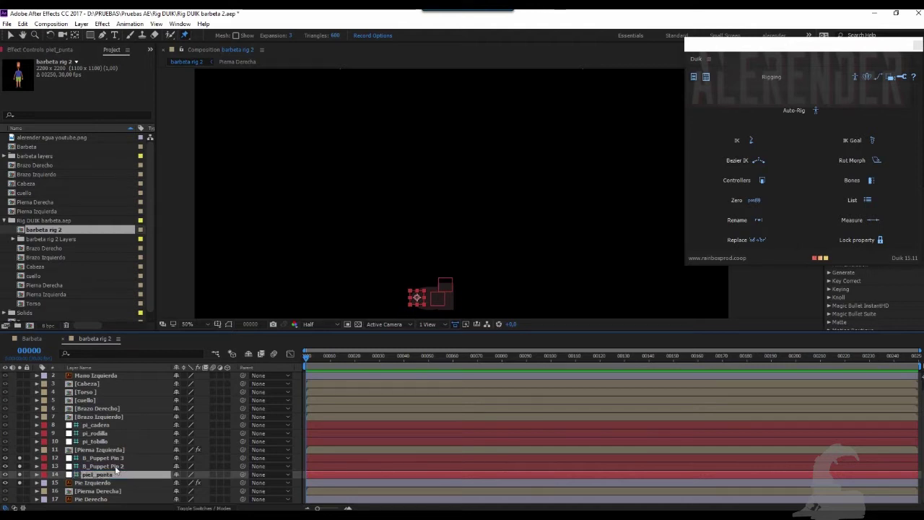
{"action": "left_click", "coordinate": [115, 466]}
{"action": "key", "text": "Return"}
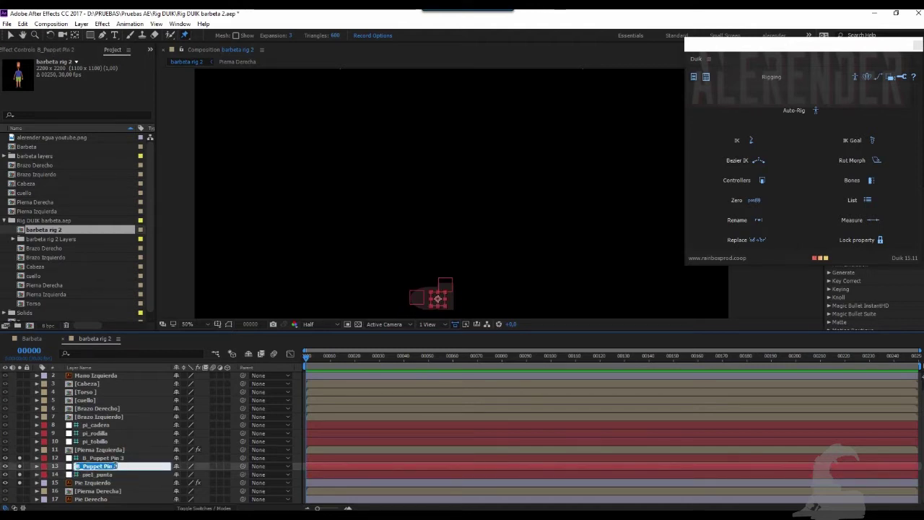
{"action": "type", "text": "pil"}
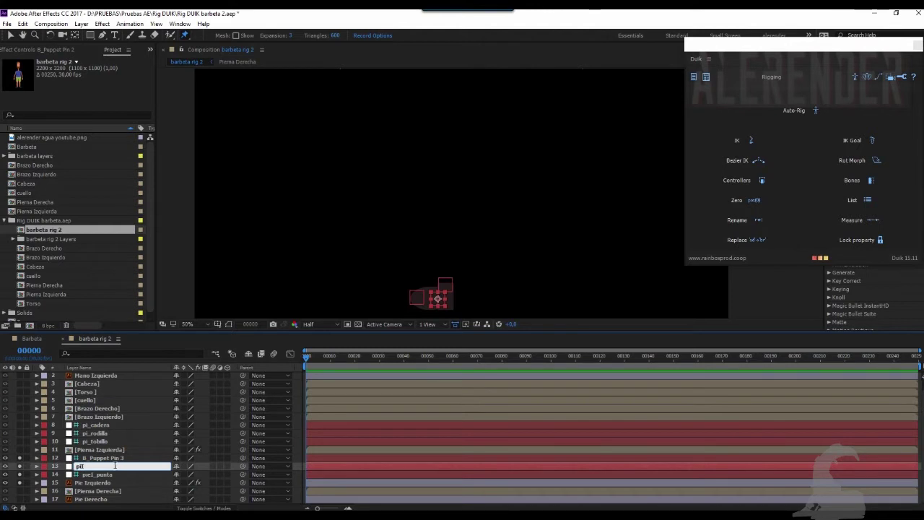
{"action": "type", "text": "z"}
{"action": "key", "text": "Return"}
{"action": "key", "text": "ctrl+Up"}
{"action": "key", "text": "Return"}
{"action": "type", "text": "pi"}
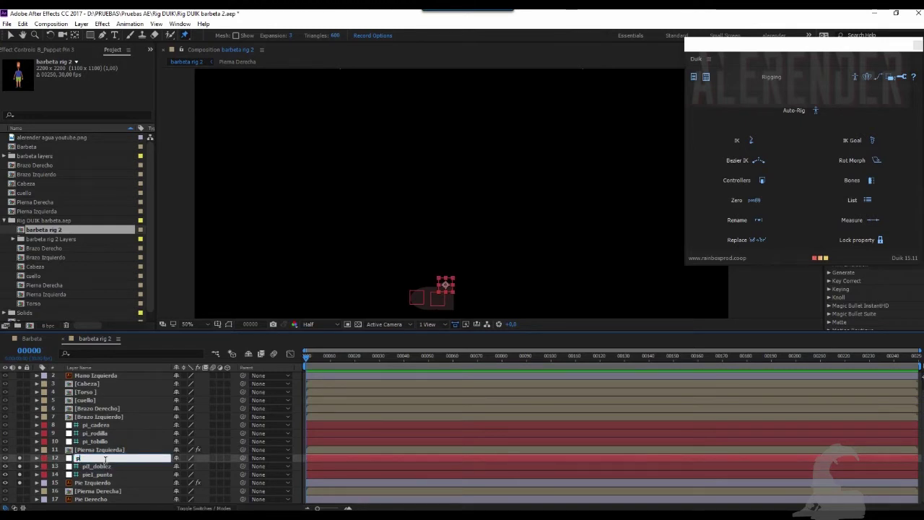
{"action": "type", "text": "el_to"}
{"action": "type", "text": "billo"}
Correct the misspelled bone name to piel_doblez and turn off solo to show the whole character
{"action": "left_click", "coordinate": [80, 468]}
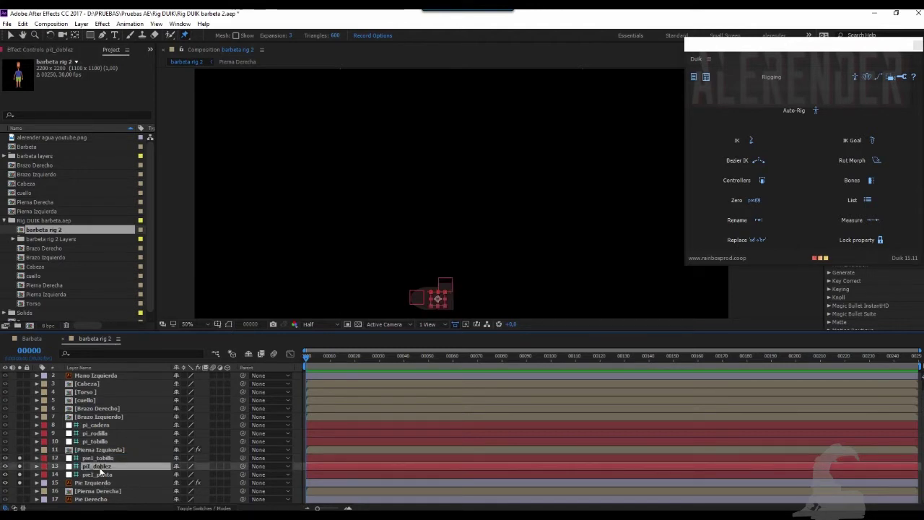
{"action": "key", "text": "Return"}
{"action": "type", "text": "piel"}
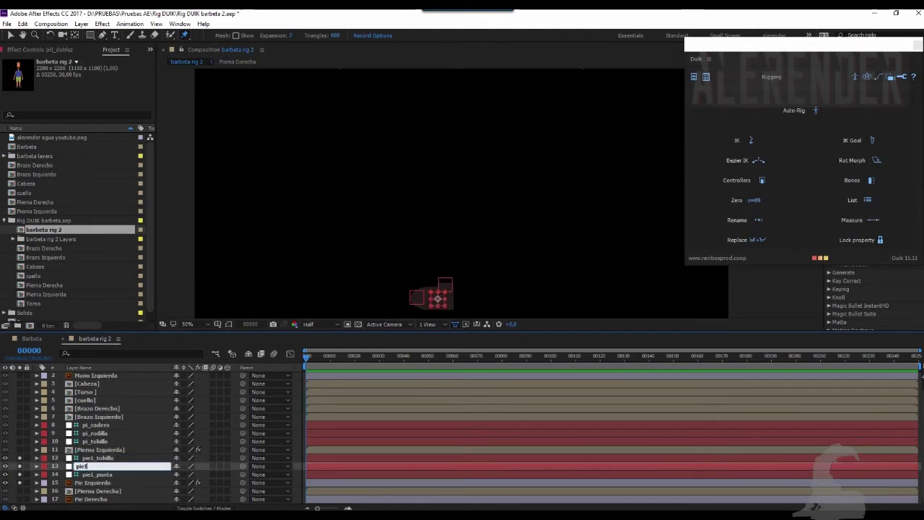
{"action": "key", "text": "Return"}
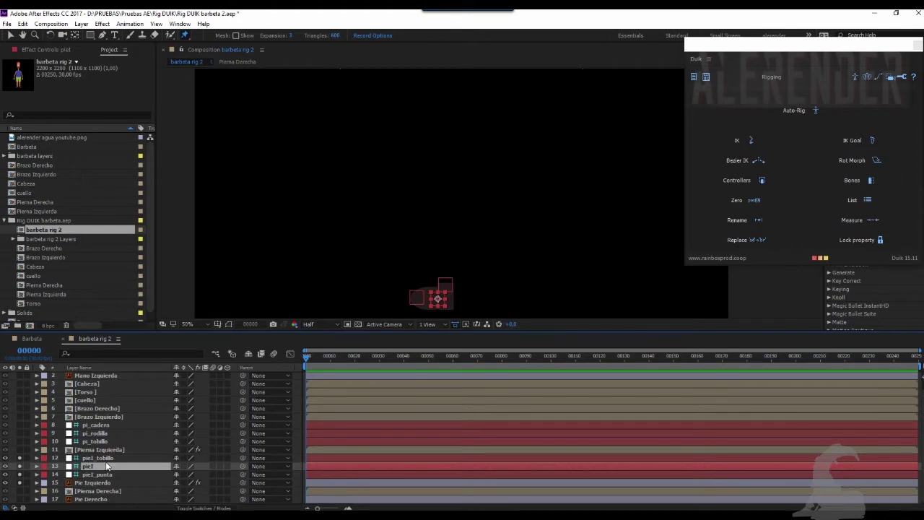
{"action": "left_click", "coordinate": [105, 468]}
{"action": "key", "text": "Return"}
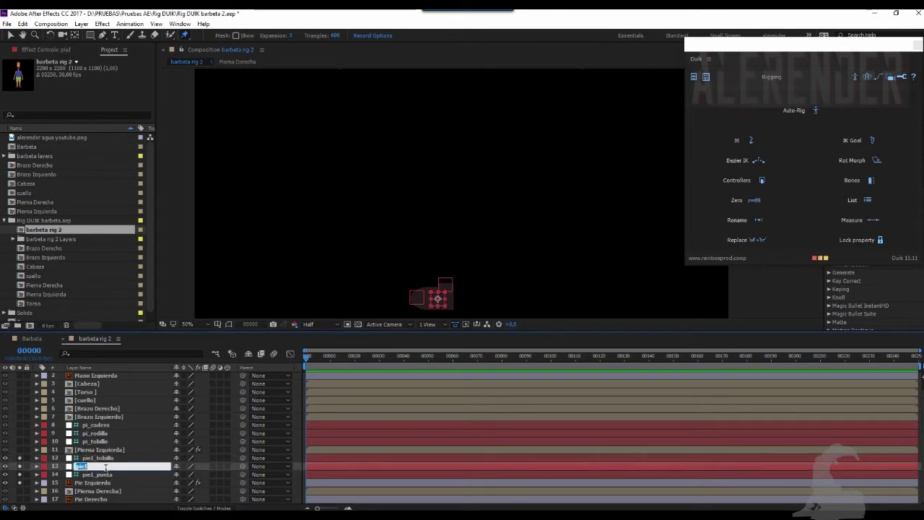
{"action": "type", "text": "pieI"}
{"action": "type", "text": "_doblez"}
{"action": "key", "text": "Return"}
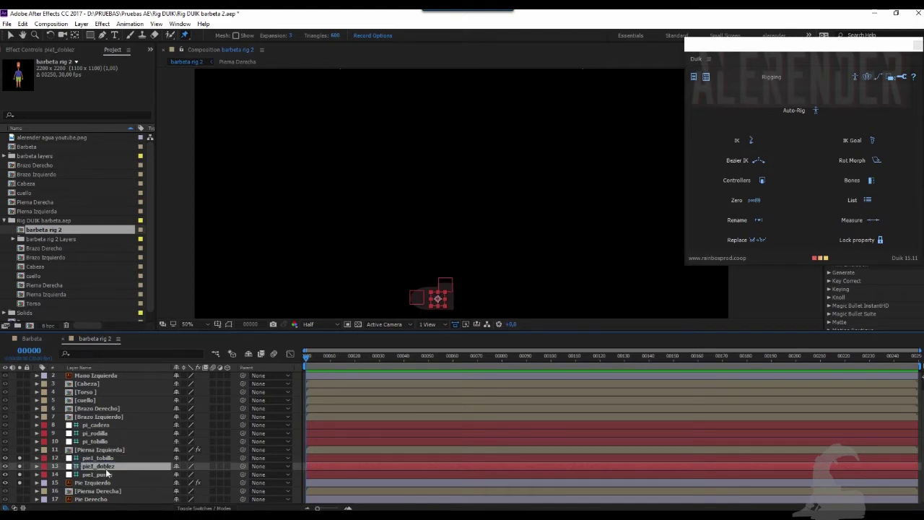
{"action": "left_click", "coordinate": [20, 459]}
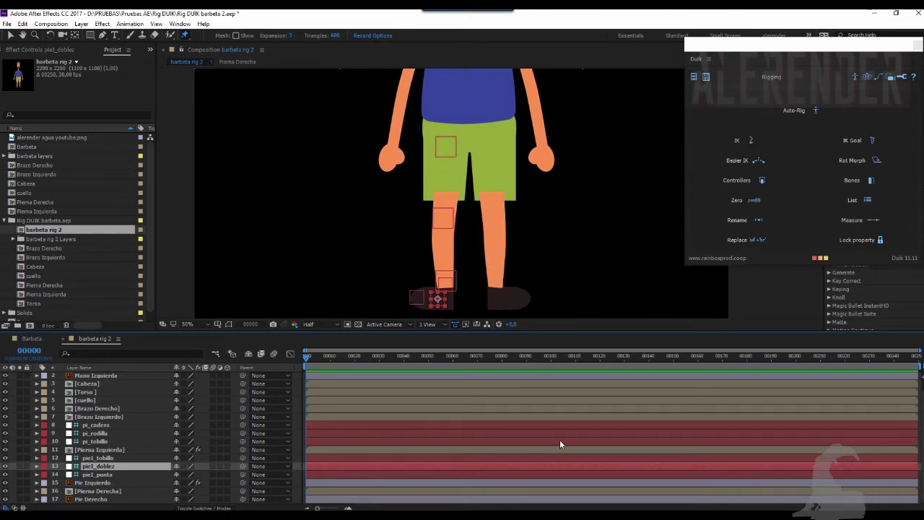
{"action": "left_click", "coordinate": [106, 491]}
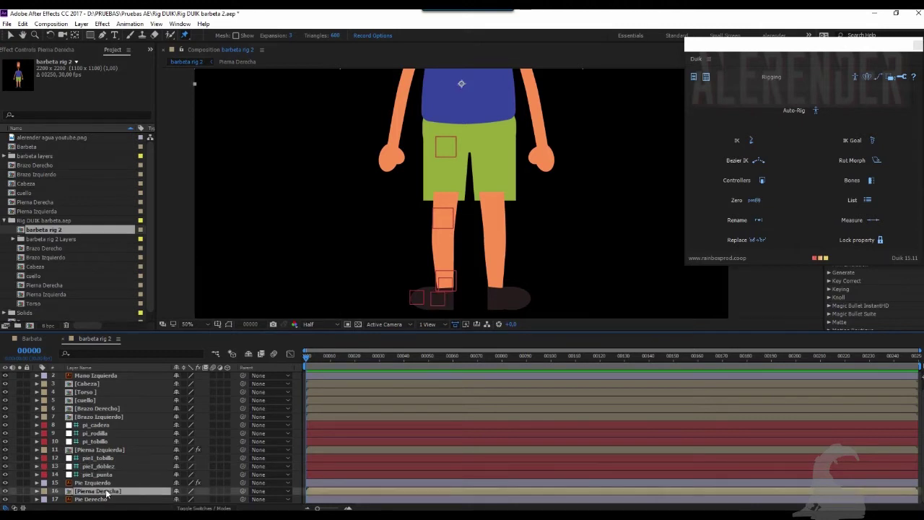
Solo Pierna Derecha and pin the right leg at ankle, knee and hip
{"action": "left_click", "coordinate": [21, 493]}
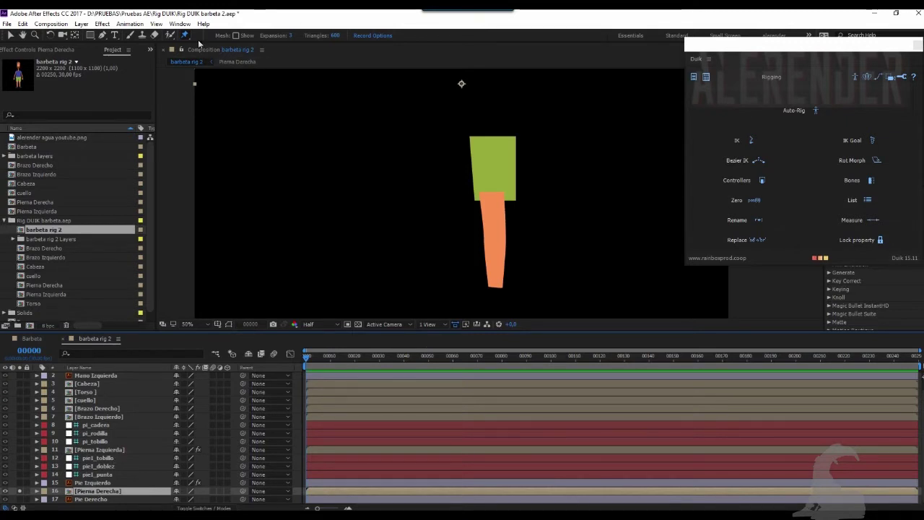
{"action": "left_click", "coordinate": [497, 279]}
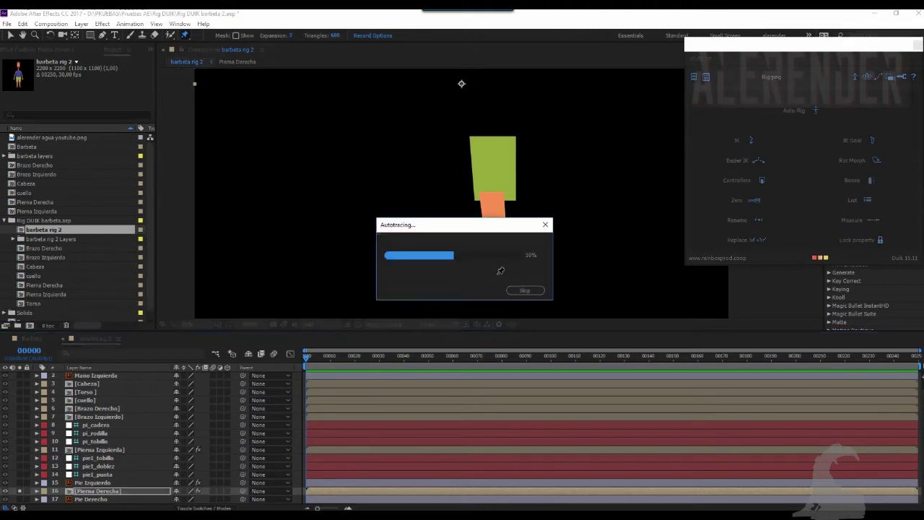
{"action": "left_click", "coordinate": [494, 223]}
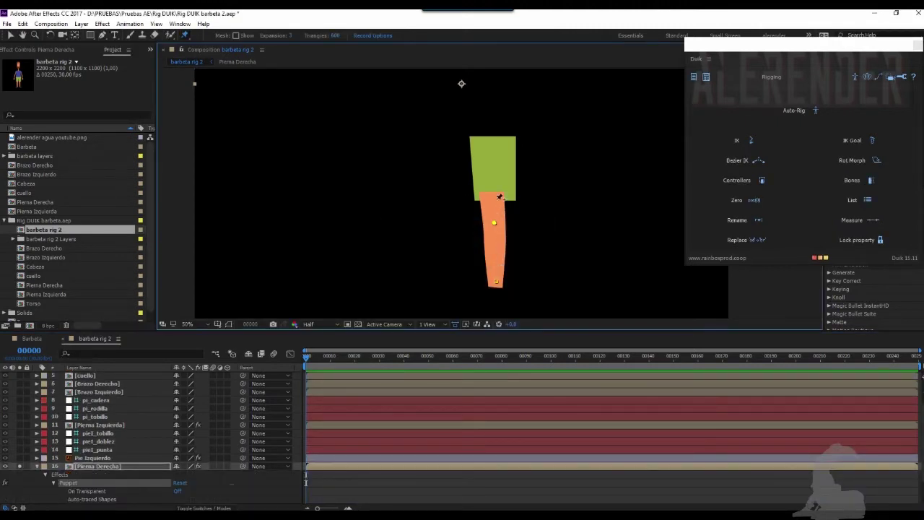
{"action": "left_click", "coordinate": [488, 143]}
Select the right leg's three pin positions and create a Duik bone for each
{"action": "key", "text": "u"}
{"action": "key", "text": "u"}
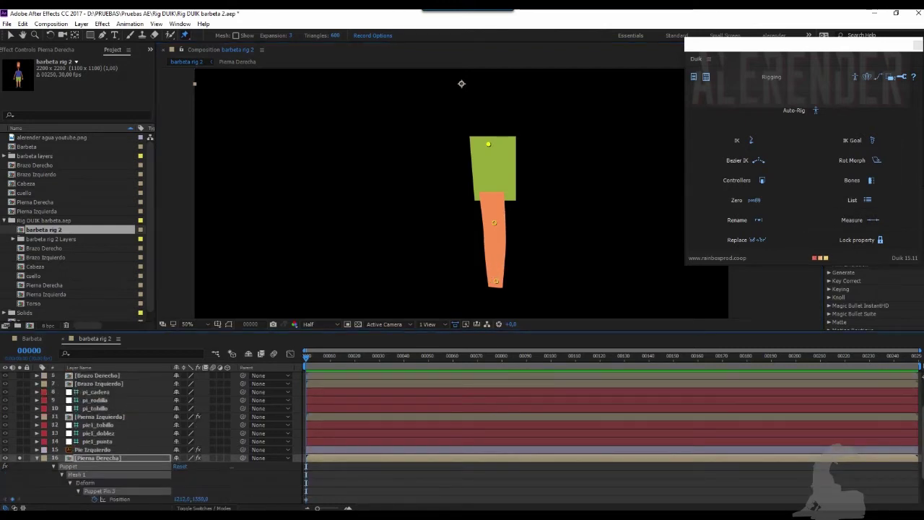
{"action": "key", "text": "u"}
{"action": "scroll", "coordinate": [468, 462], "scroll_direction": "down", "scroll_amount": 3}
{"action": "left_click_drag", "start_coordinate": [322, 453], "coordinate": [297, 491]}
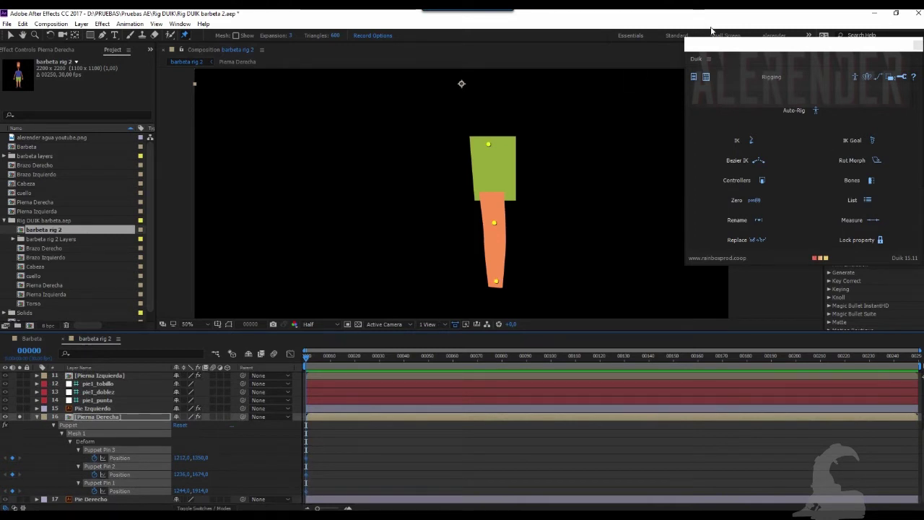
{"action": "left_click", "coordinate": [870, 180]}
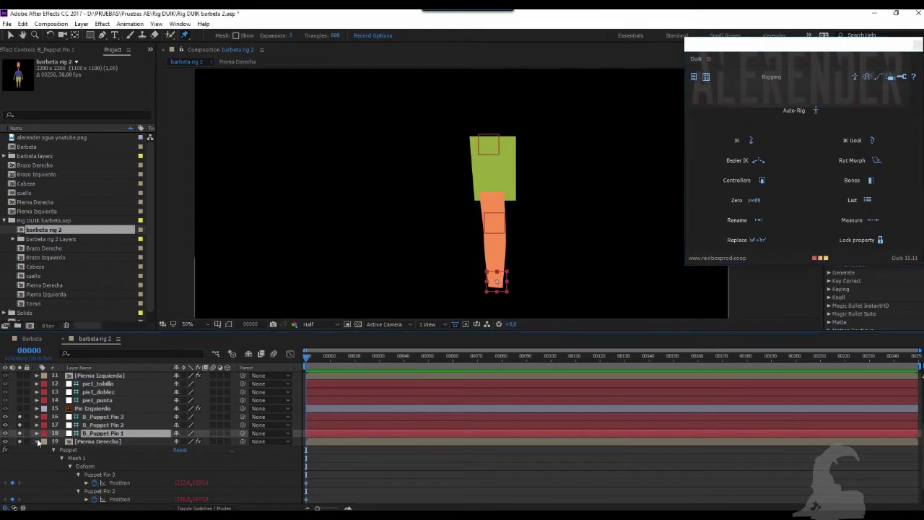
{"action": "left_click", "coordinate": [37, 440]}
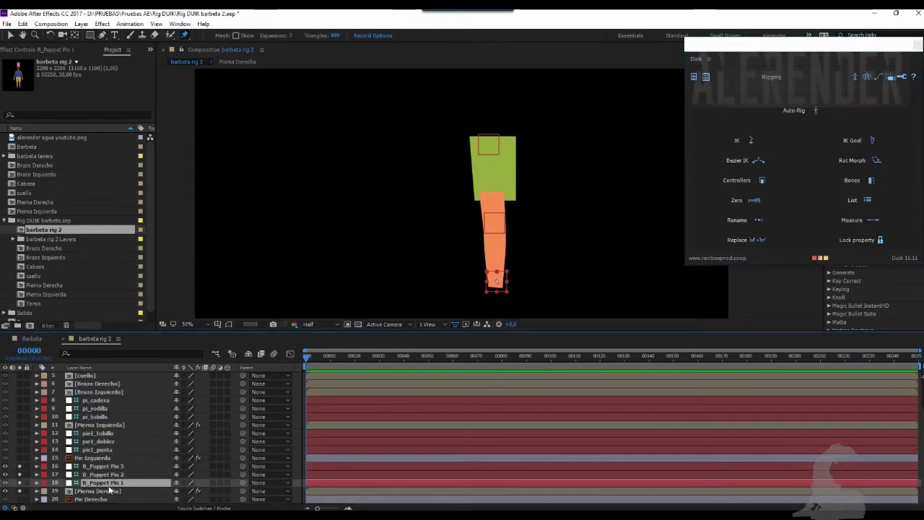
Rename the right-leg bones pD_tobillo, pD_rodilla and pD_cadera
{"action": "key", "text": "Return"}
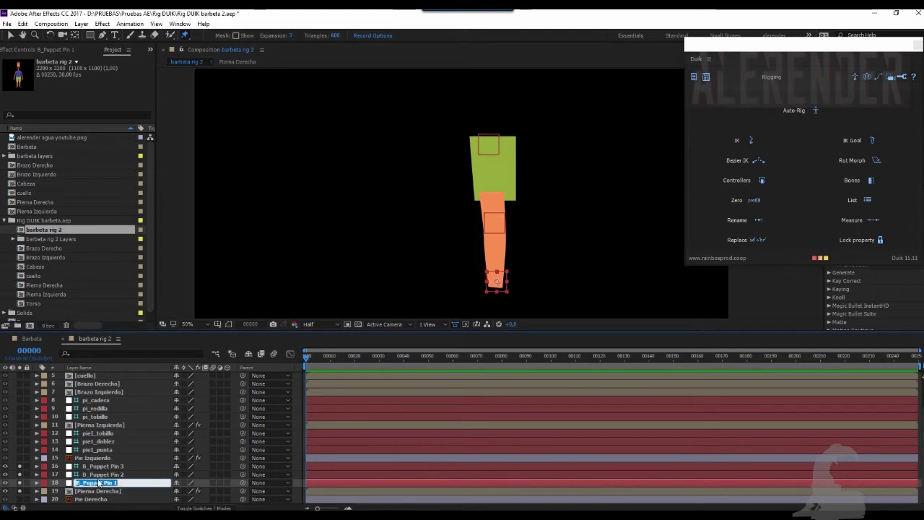
{"action": "type", "text": "p"}
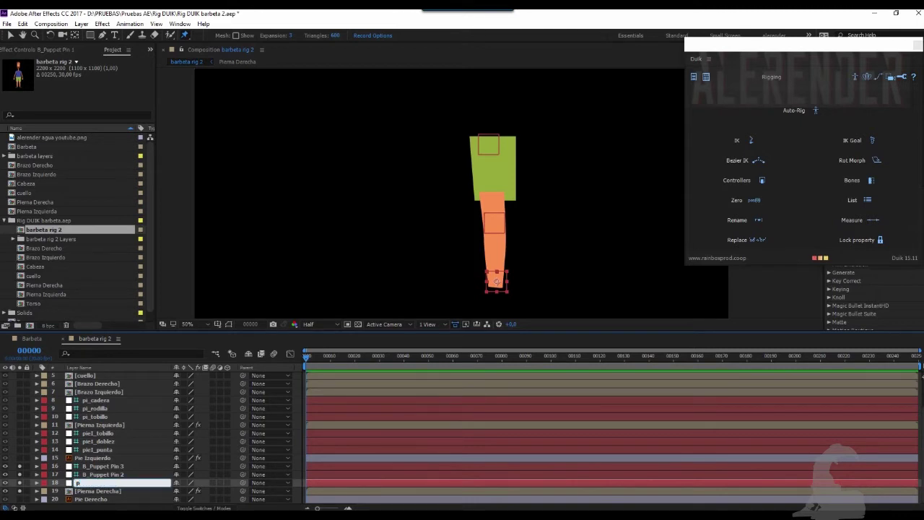
{"action": "type", "text": "id"}
{"action": "type", "text": "obillo"}
{"action": "key", "text": "Return"}
{"action": "left_click", "coordinate": [101, 475]}
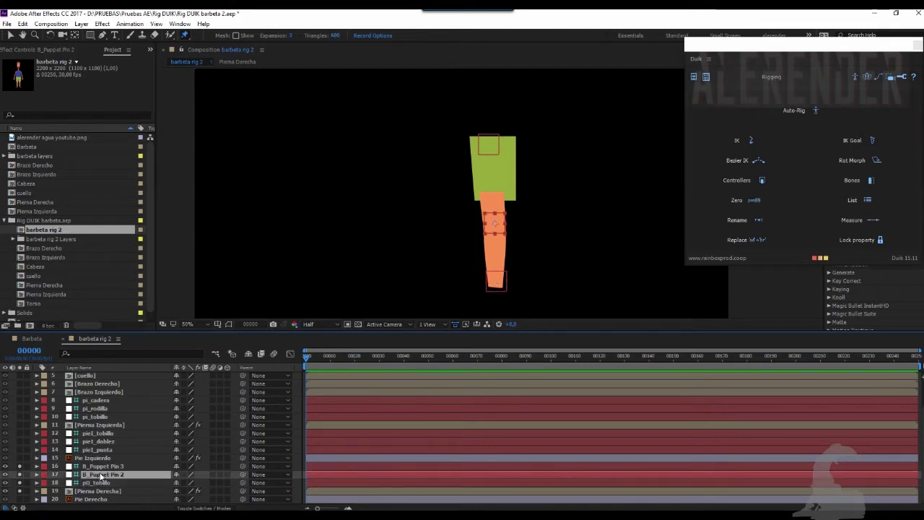
{"action": "key", "text": "Return"}
{"action": "type", "text": "pD_"}
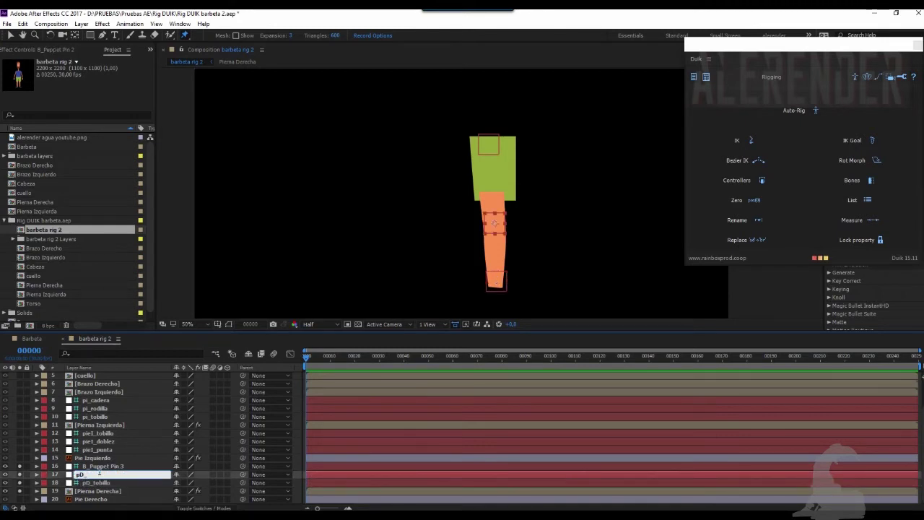
{"action": "type", "text": "rodilla"}
{"action": "key", "text": "Return"}
{"action": "left_click", "coordinate": [119, 467]}
{"action": "key", "text": "Return"}
{"action": "type", "text": "pD_"}
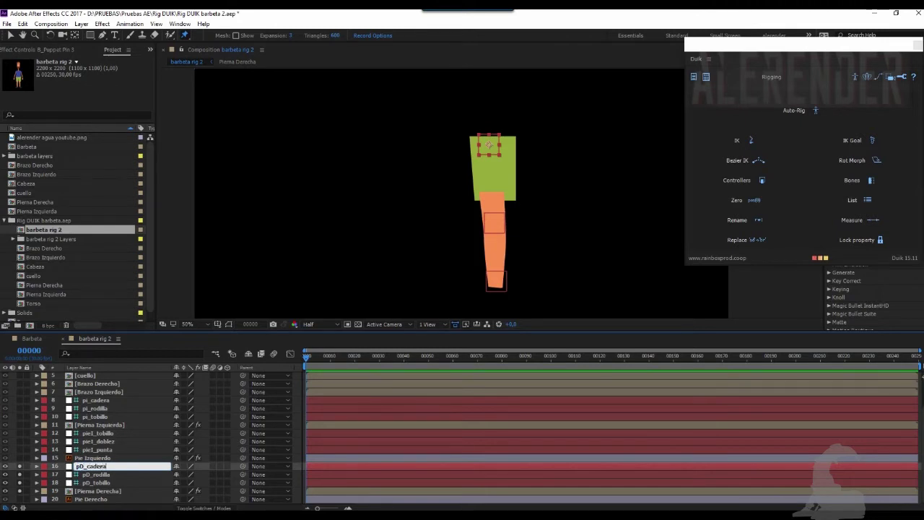
{"action": "key", "text": "Return"}
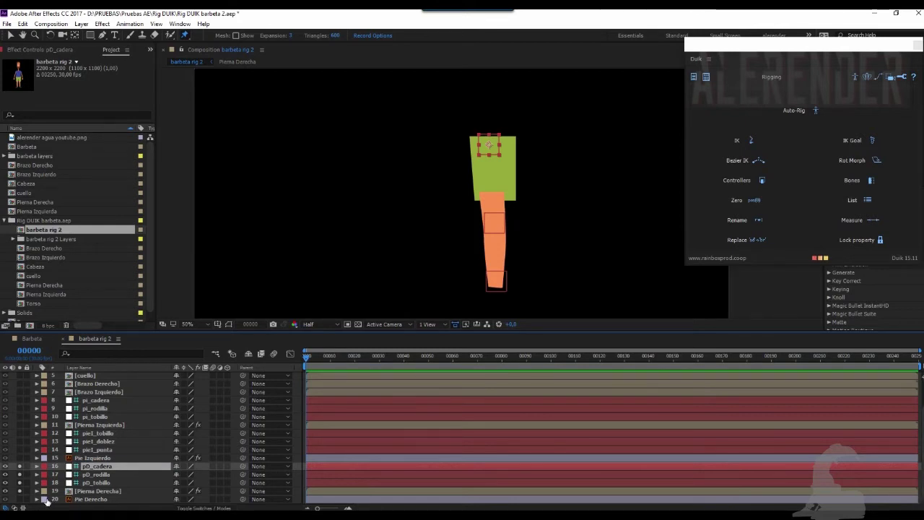
Solo the Pie Derecho foot and place three puppet pins on it
{"action": "left_click", "coordinate": [85, 500]}
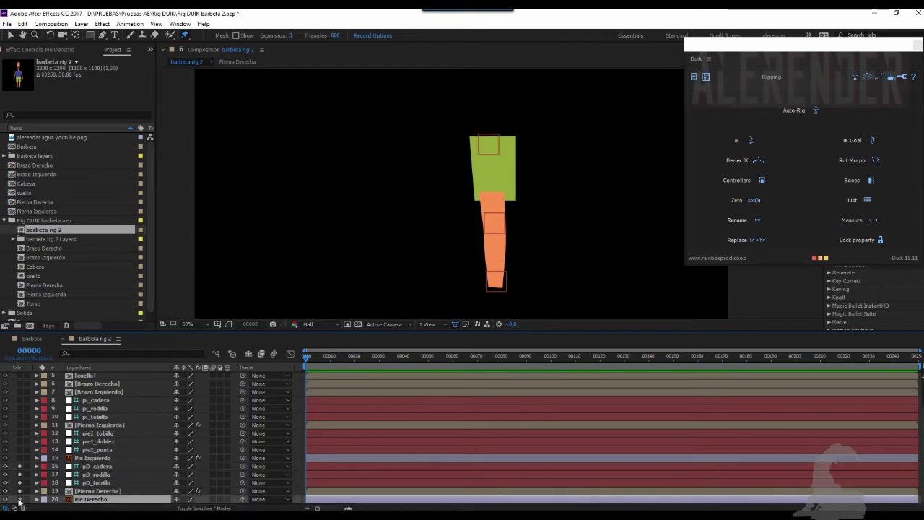
{"action": "left_click", "coordinate": [19, 499]}
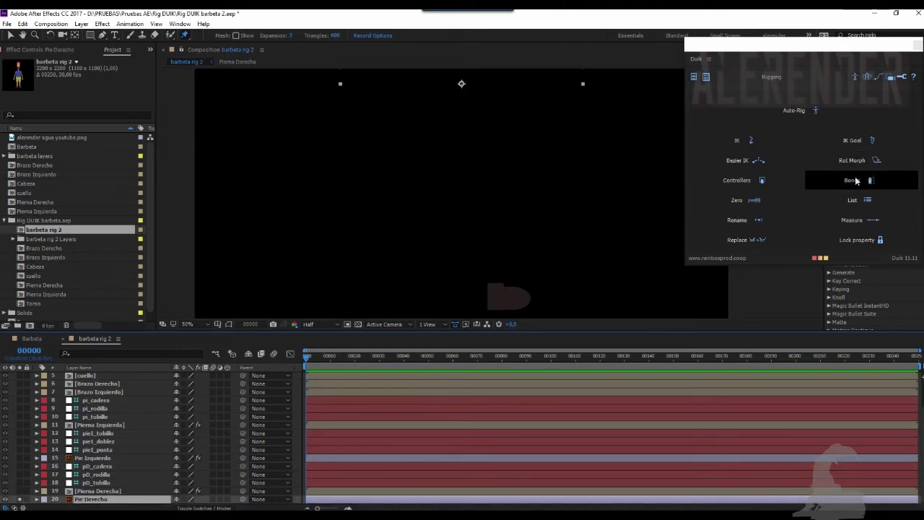
{"action": "left_click", "coordinate": [525, 296]}
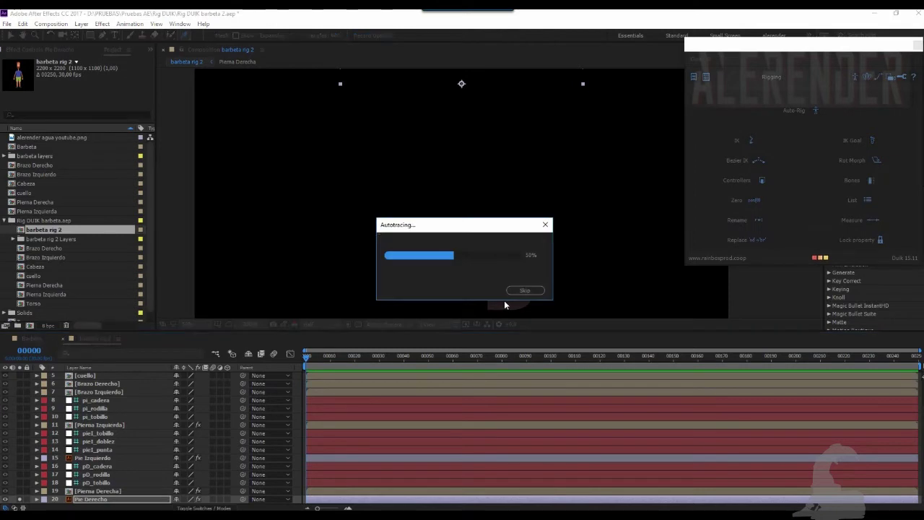
{"action": "left_click", "coordinate": [503, 298]}
{"action": "left_click", "coordinate": [494, 284]}
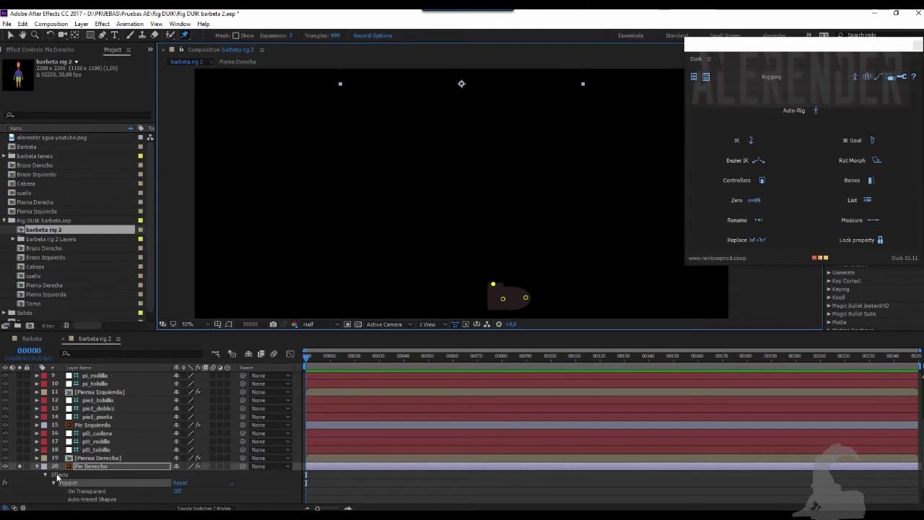
Select the three foot pin positions and create Duik bones from them
{"action": "key", "text": "u"}
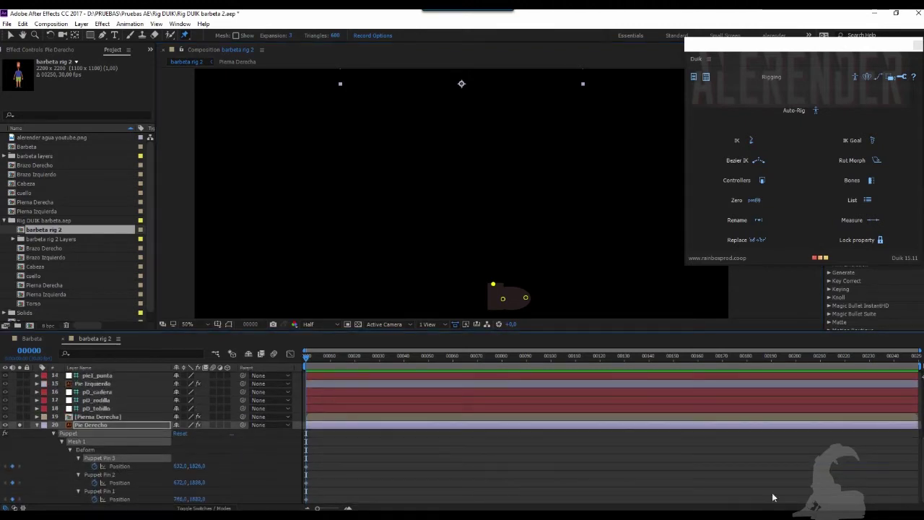
{"action": "left_click_drag", "start_coordinate": [324, 461], "coordinate": [293, 508]}
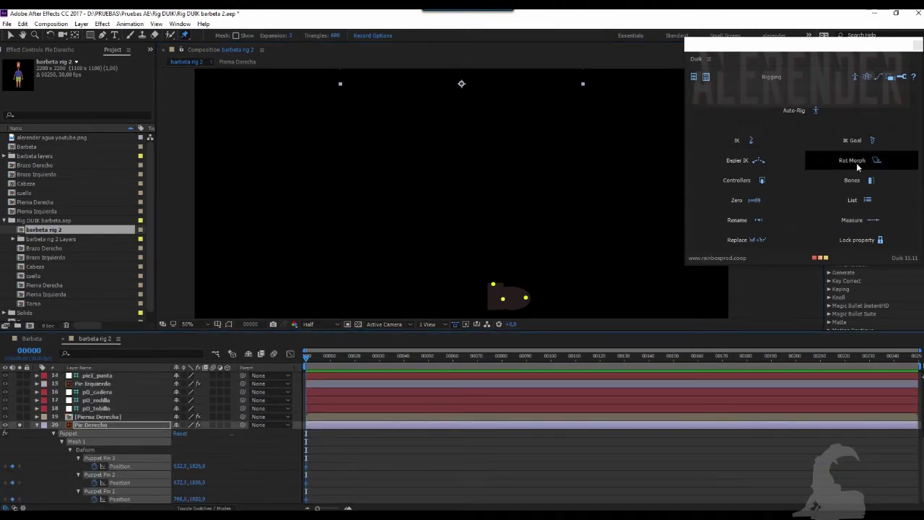
{"action": "left_click", "coordinate": [870, 182]}
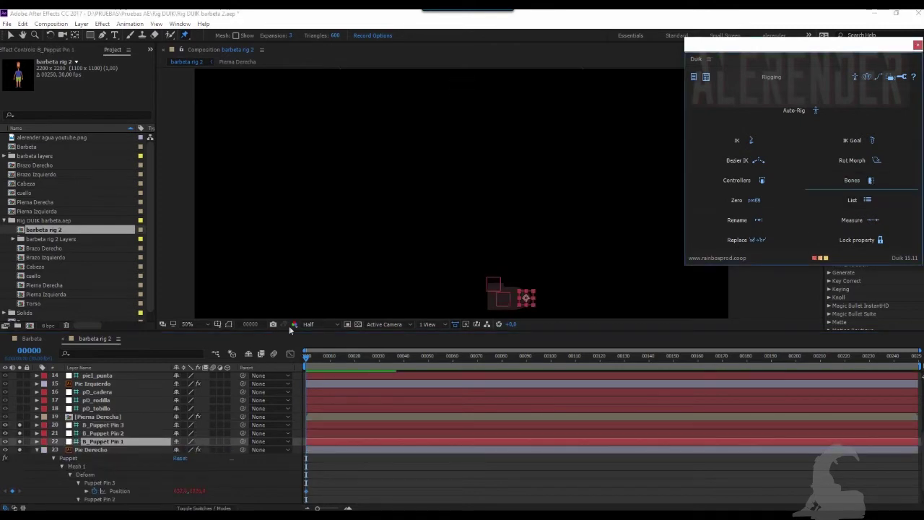
{"action": "left_click", "coordinate": [37, 449]}
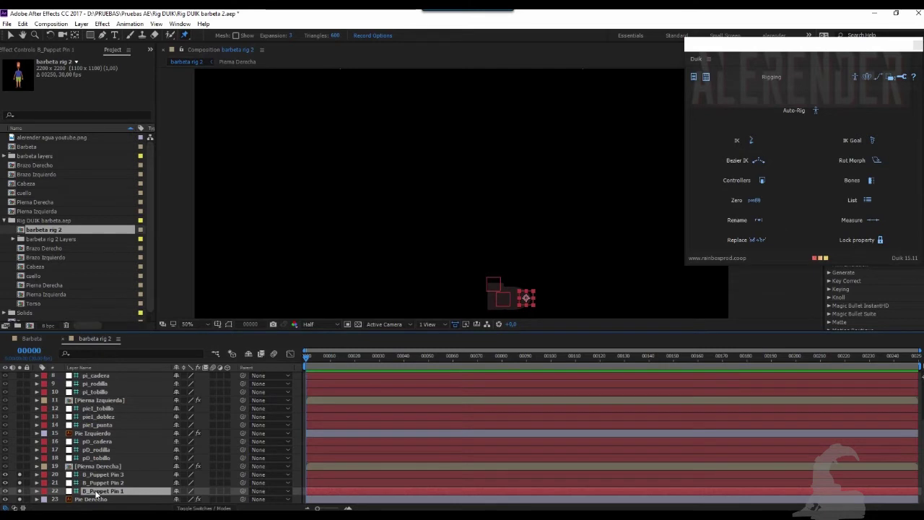
Rename the right foot's three B_Puppet Pin bones to pieD_punta, pieD_doblez and pieD_tobillo
{"action": "key", "text": "Return"}
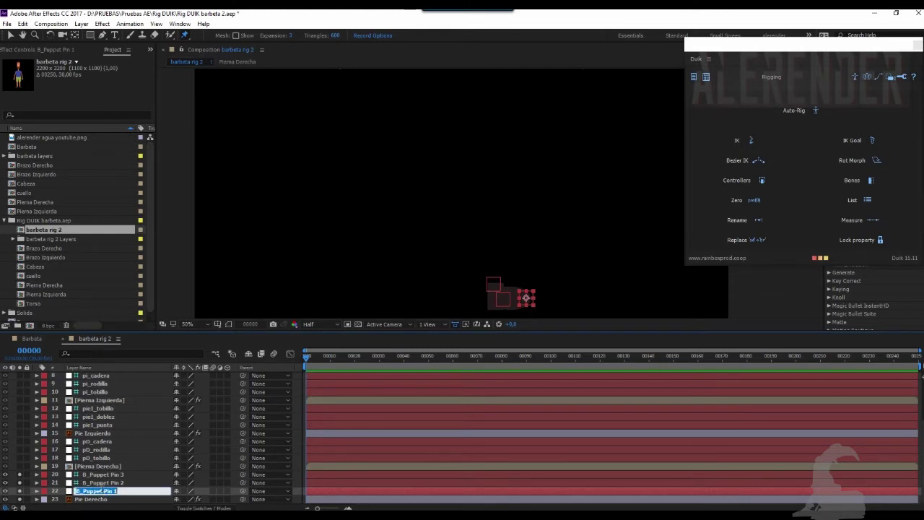
{"action": "type", "text": "pieD_"}
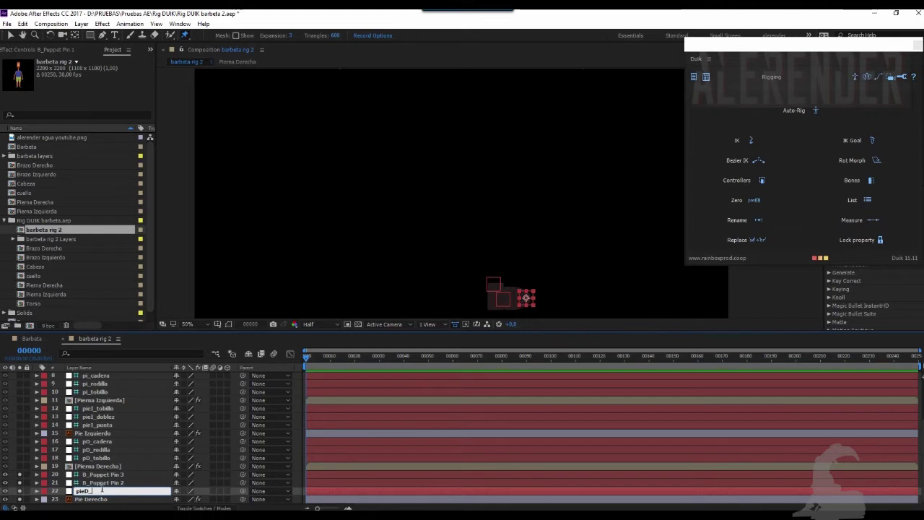
{"action": "type", "text": "punta"}
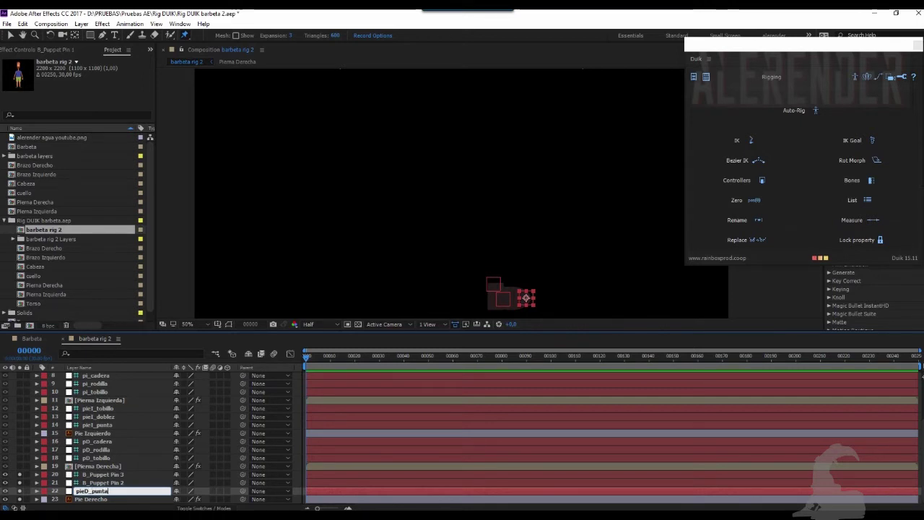
{"action": "key", "text": "Return"}
{"action": "left_click", "coordinate": [120, 484]}
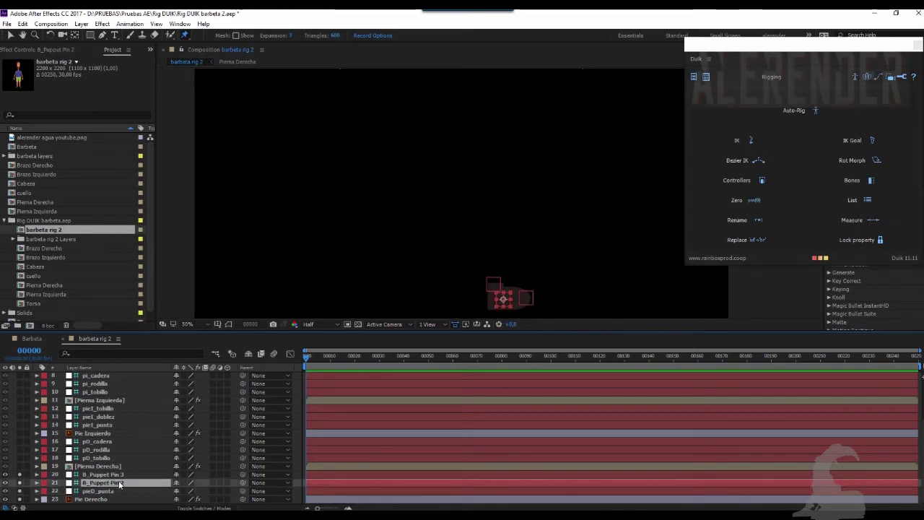
{"action": "key", "text": "Return"}
{"action": "type", "text": "pieD_"}
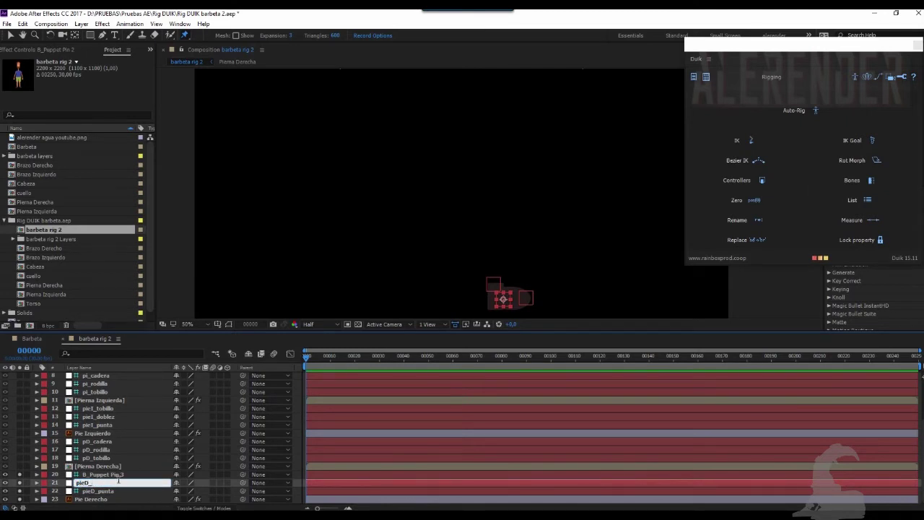
{"action": "type", "text": "doblez"}
{"action": "key", "text": "Return"}
{"action": "left_click", "coordinate": [106, 467]}
{"action": "left_click", "coordinate": [105, 475]}
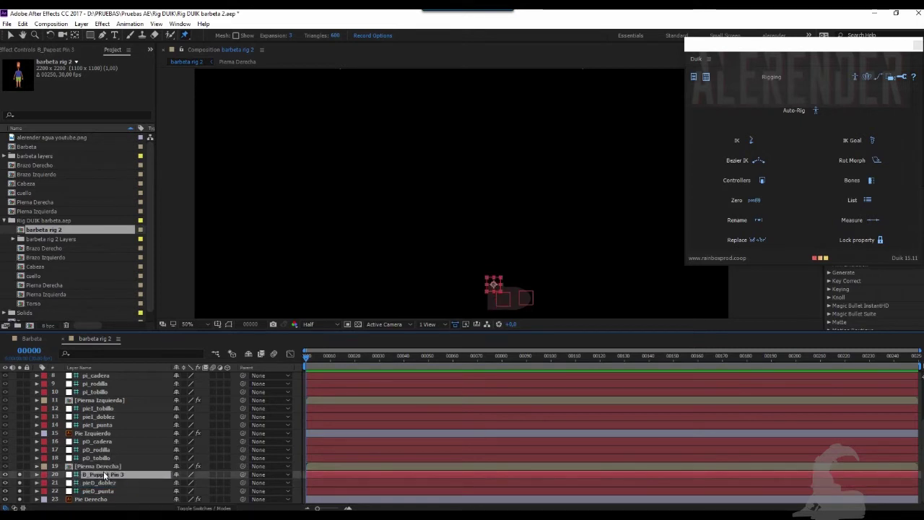
{"action": "key", "text": "Return"}
{"action": "type", "text": "pie"}
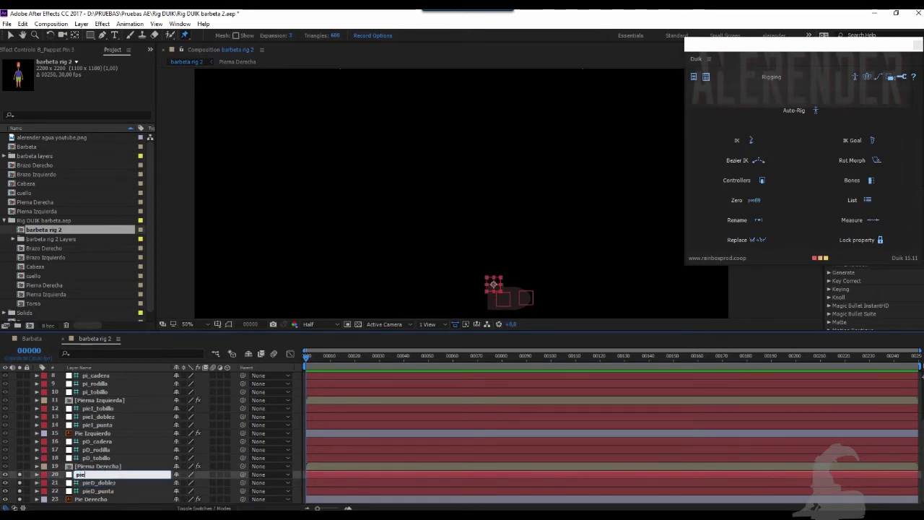
{"action": "type", "text": "D_"}
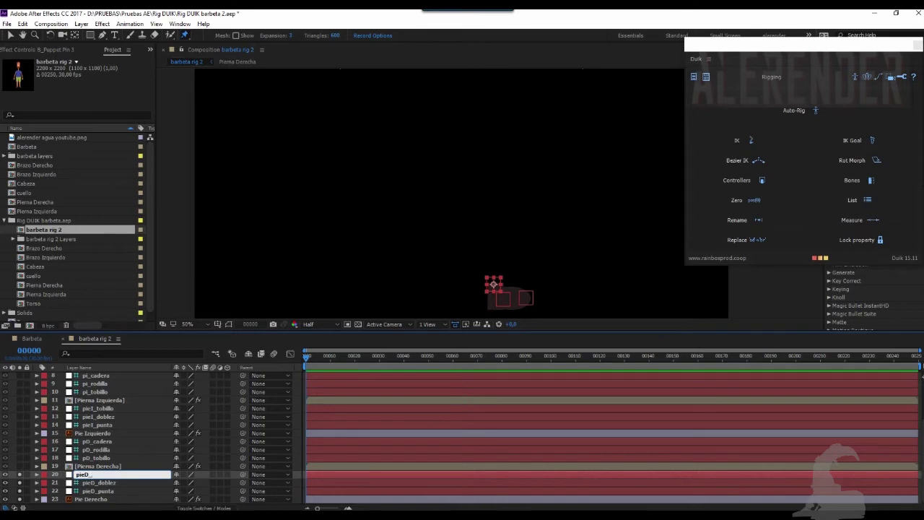
{"action": "type", "text": "tobillo"}
{"action": "key", "text": "Return"}
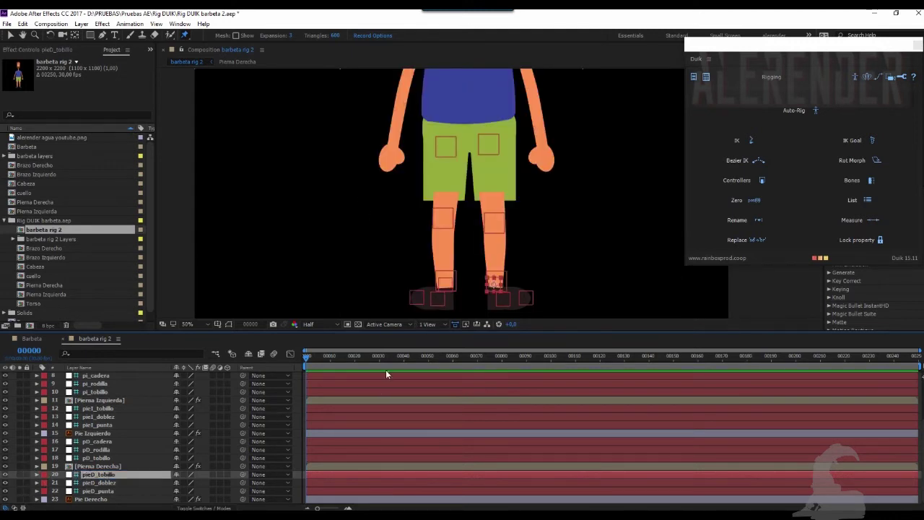
Move the Mano Derecha layer's anchor point onto the right wrist
{"action": "left_click_drag", "start_coordinate": [922, 462], "coordinate": [919, 392]}
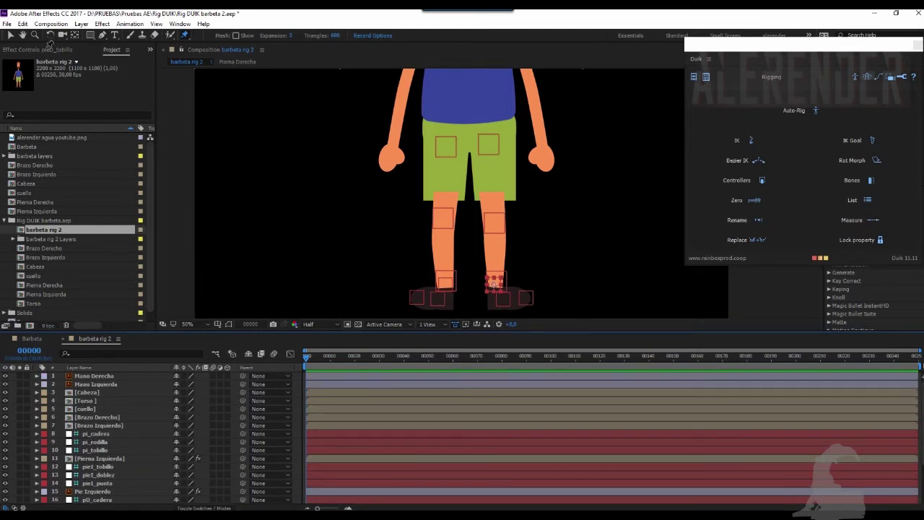
{"action": "left_click", "coordinate": [23, 36]}
{"action": "left_click_drag", "start_coordinate": [302, 120], "coordinate": [293, 216]}
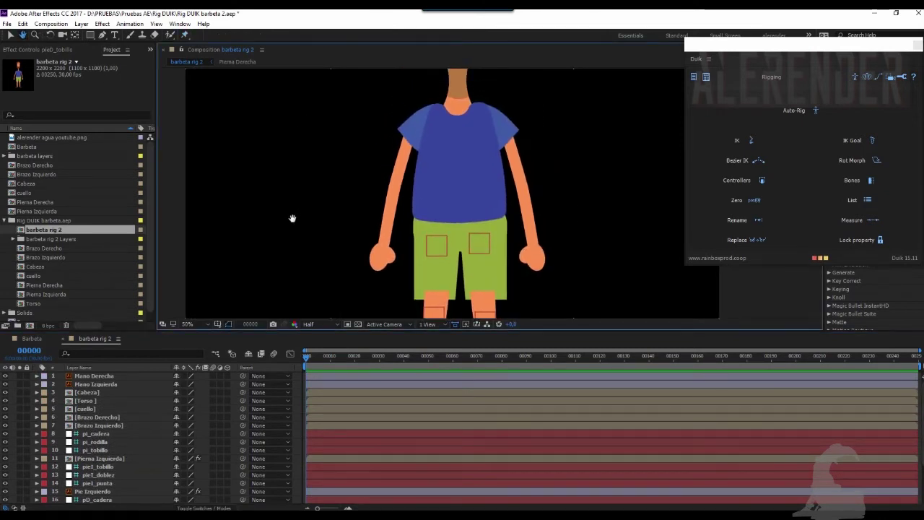
{"action": "left_click", "coordinate": [11, 35]}
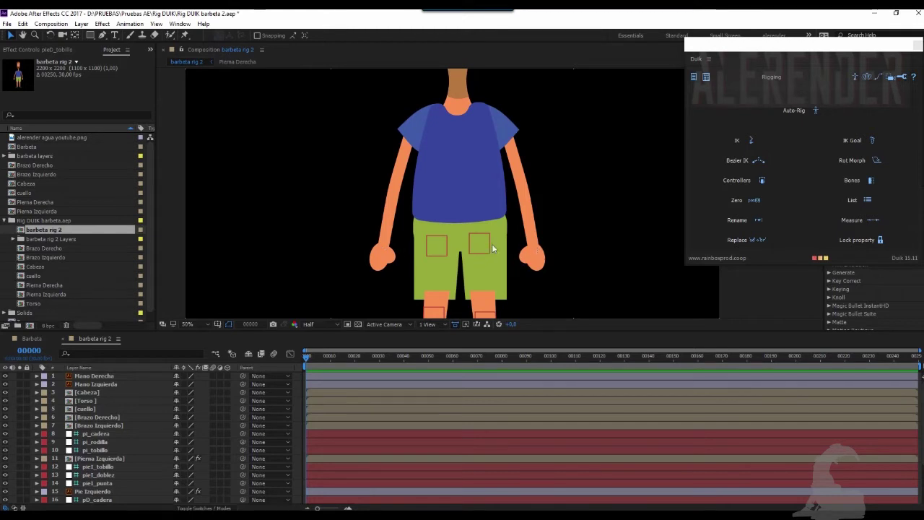
{"action": "left_click", "coordinate": [102, 376]}
{"action": "left_click", "coordinate": [75, 35]}
{"action": "left_click_drag", "start_coordinate": [453, 183], "coordinate": [459, 189]}
{"action": "left_click", "coordinate": [483, 209]}
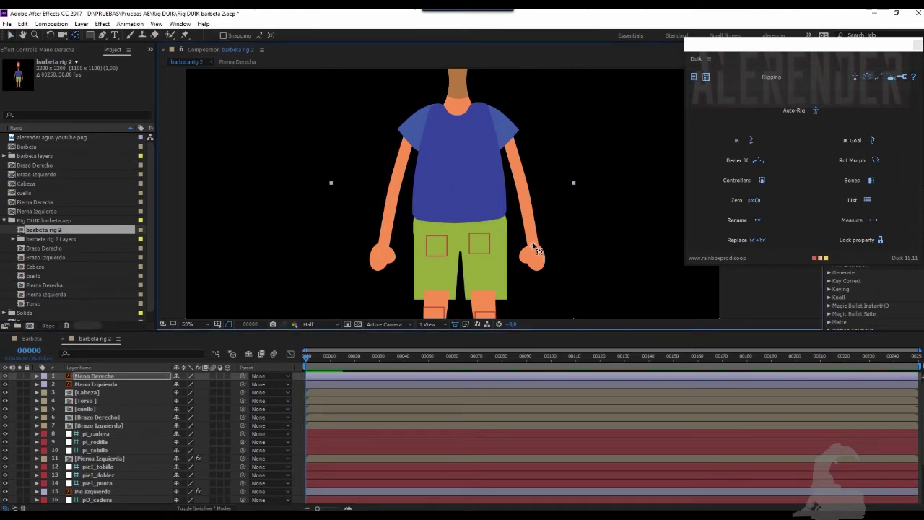
Move the Mano Izquierda layer's anchor point onto the left wrist
{"action": "left_click", "coordinate": [81, 384]}
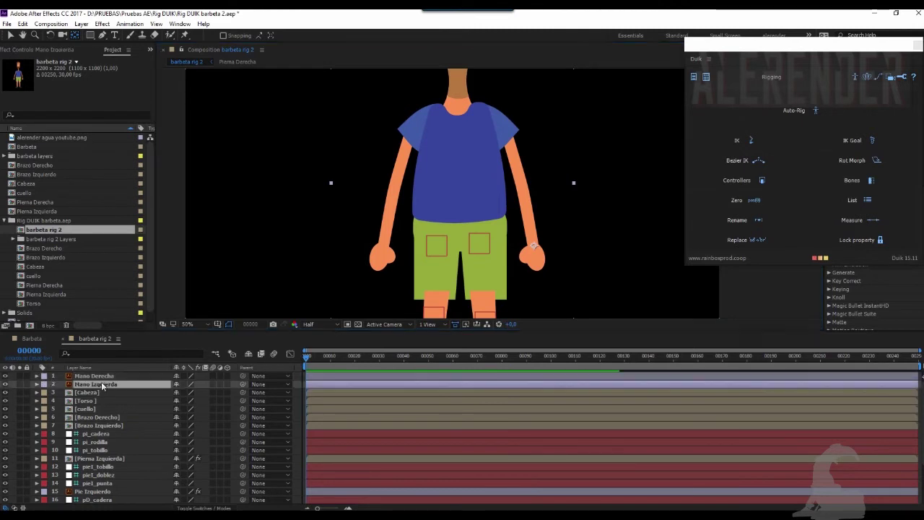
{"action": "left_click_drag", "start_coordinate": [453, 182], "coordinate": [385, 247]}
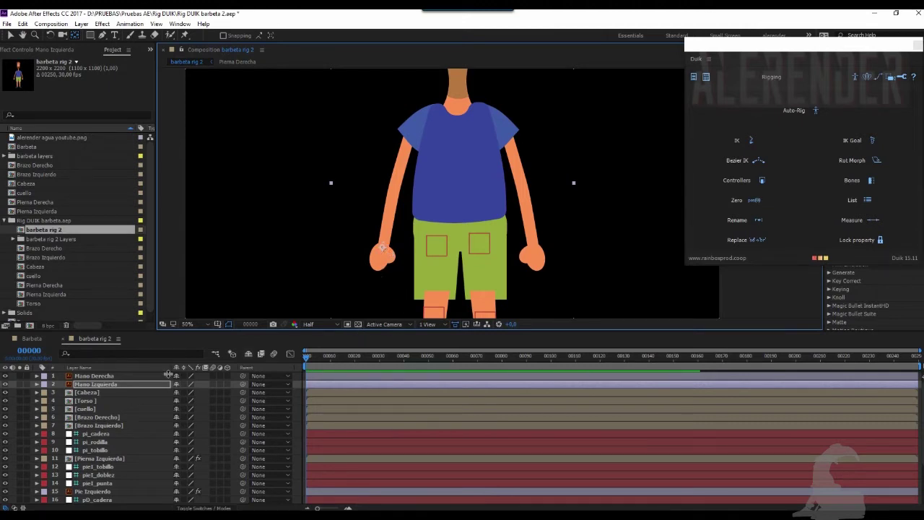
{"action": "left_click", "coordinate": [108, 427]}
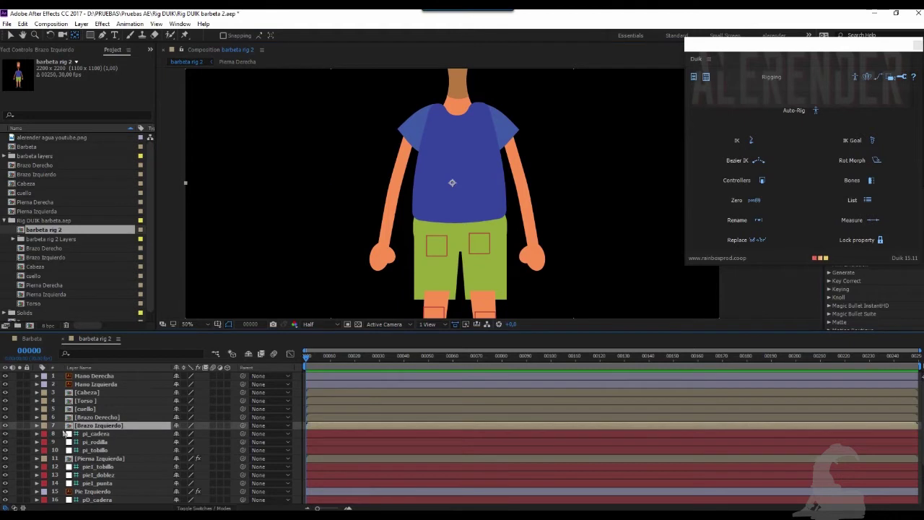
Solo Brazo Izquierdo, pin it at the tip and shoulder, and create Duik bones from its pins
{"action": "left_click", "coordinate": [21, 426]}
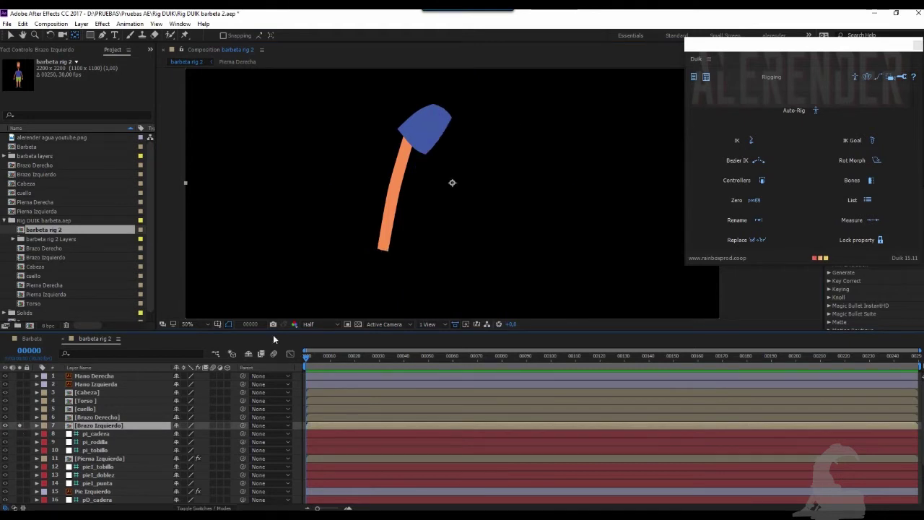
{"action": "left_click", "coordinate": [185, 35]}
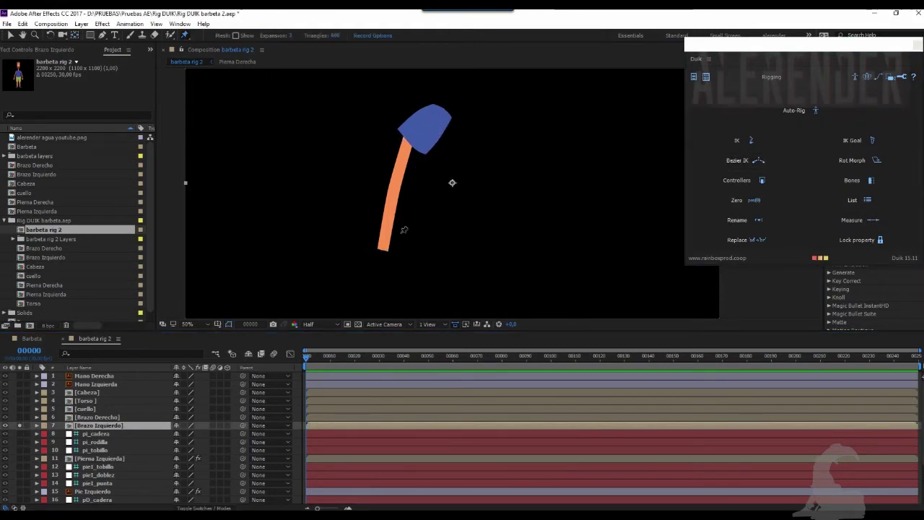
{"action": "left_click", "coordinate": [384, 247]}
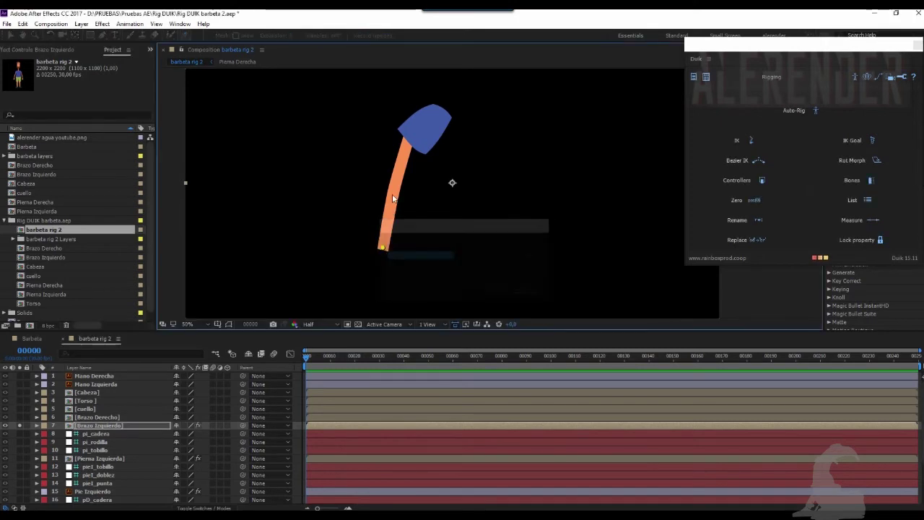
{"action": "left_click", "coordinate": [436, 115]}
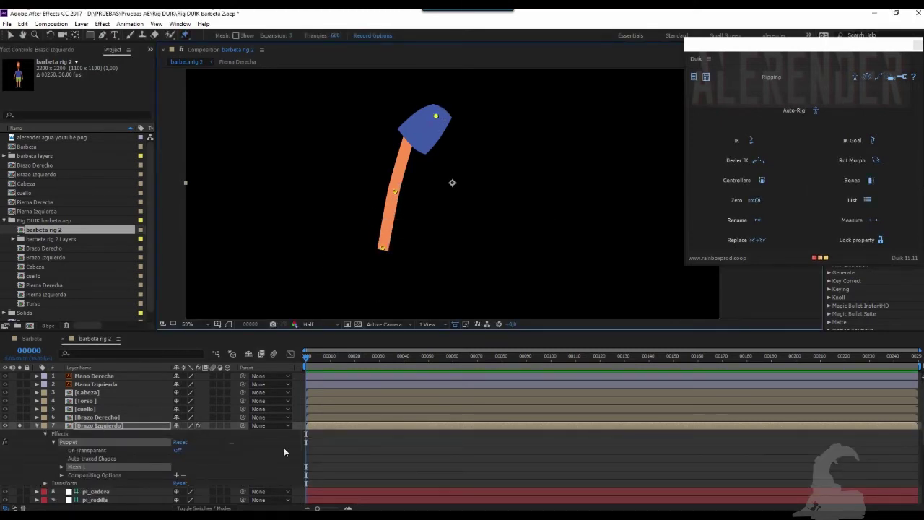
{"action": "key", "text": "u"}
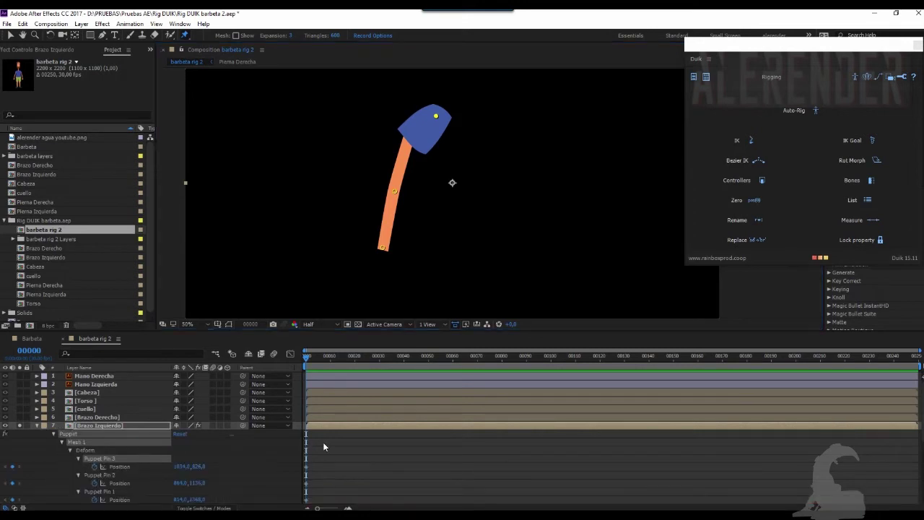
{"action": "left_click", "coordinate": [859, 180]}
{"action": "left_click", "coordinate": [37, 449]}
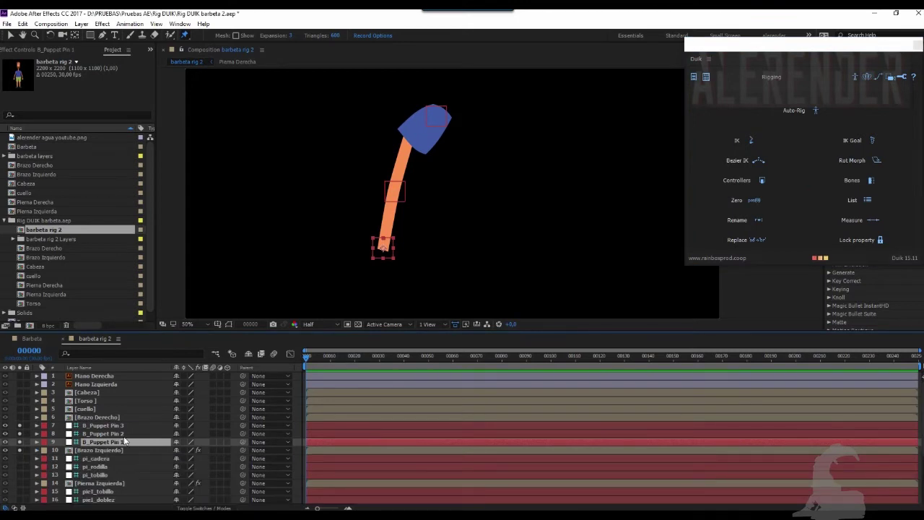
Rename the left arm's bone layers bi_muñeca, bi_codo and bi_hombro
{"action": "key", "text": "Return"}
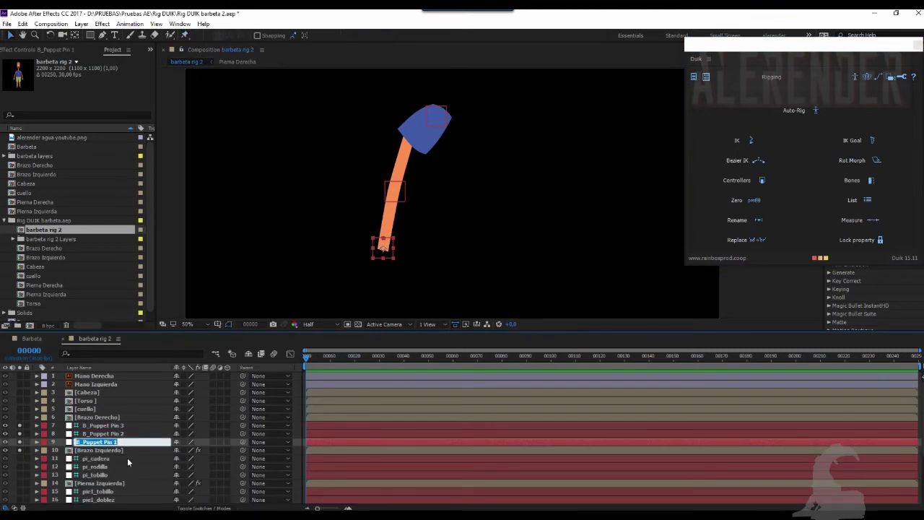
{"action": "type", "text": "B"}
{"action": "type", "text": "i"}
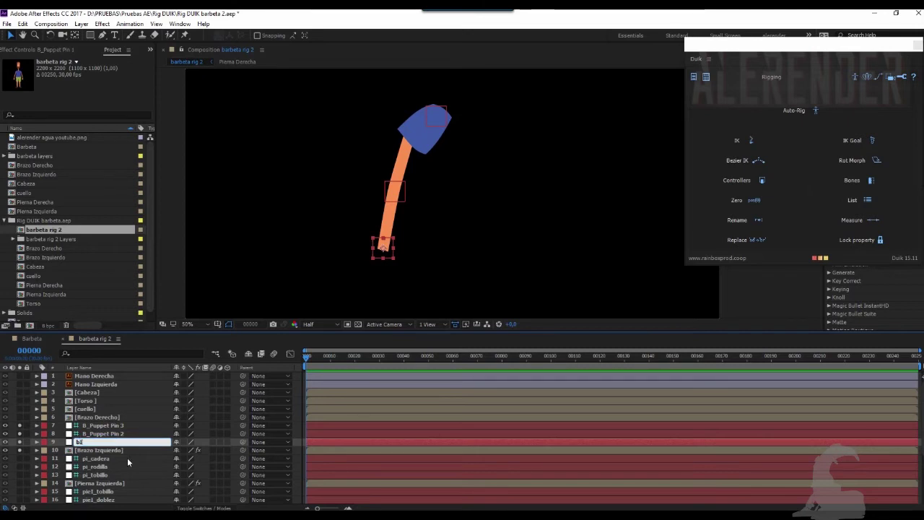
{"action": "type", "text": "_mun"}
{"action": "type", "text": "eca"}
{"action": "key", "text": "Return"}
{"action": "left_click", "coordinate": [126, 435]}
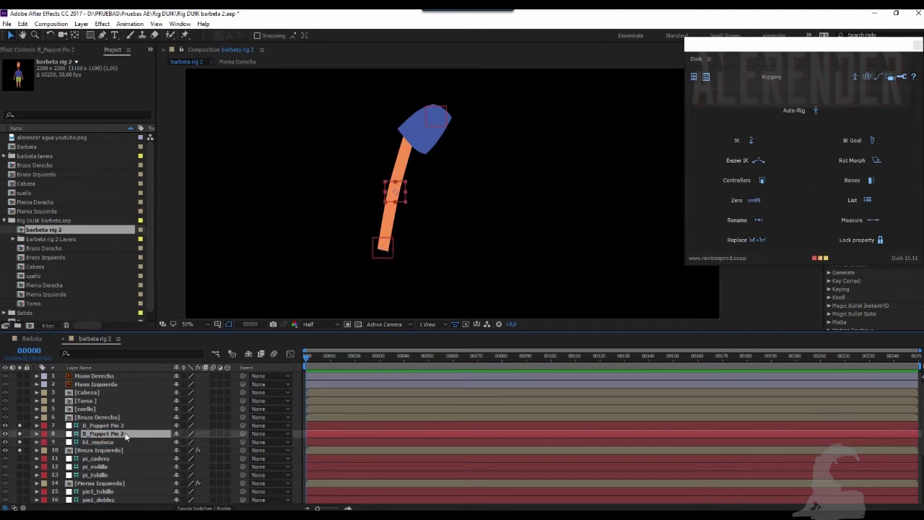
{"action": "key", "text": "Return"}
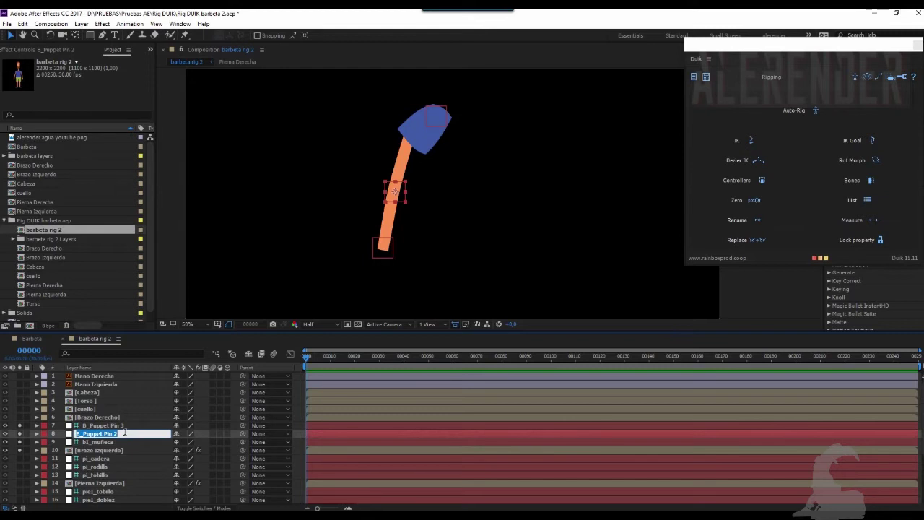
{"action": "type", "text": "bi"}
{"action": "key", "text": "Return"}
{"action": "left_click", "coordinate": [121, 426]}
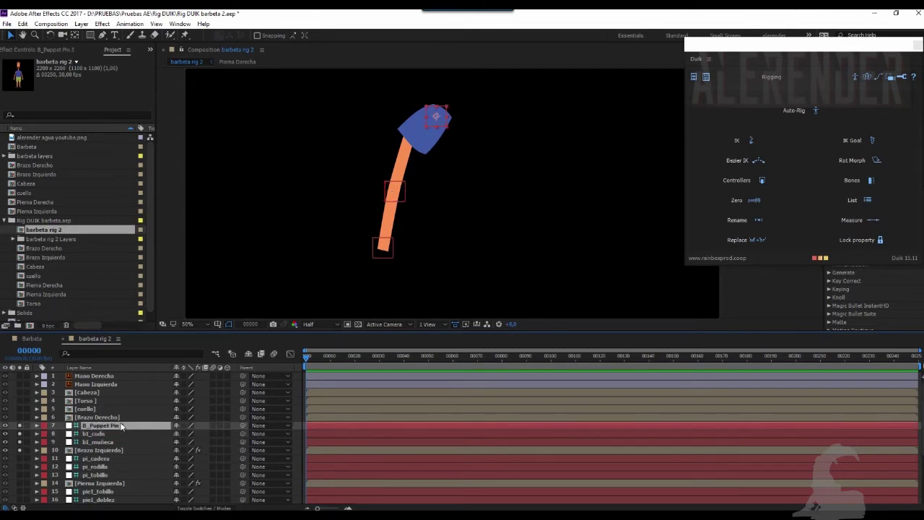
{"action": "key", "text": "Return"}
{"action": "type", "text": "bi"}
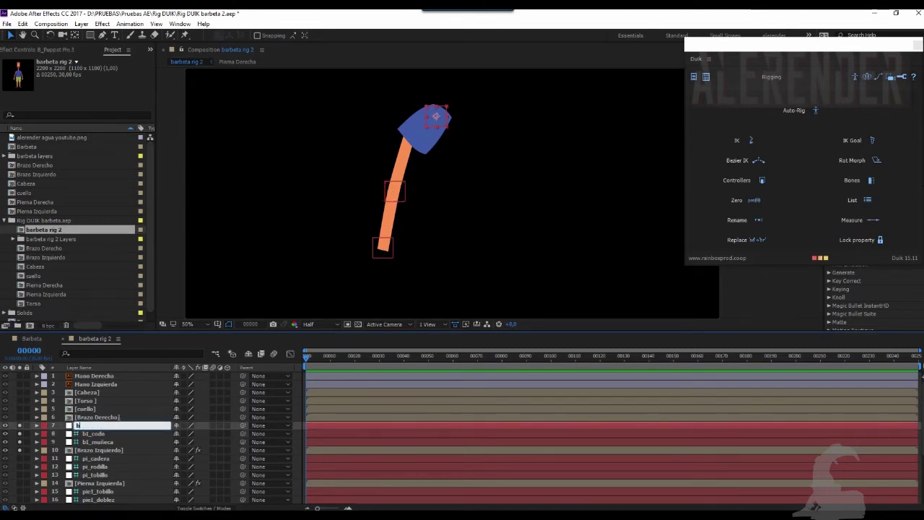
{"action": "type", "text": "_hombro"}
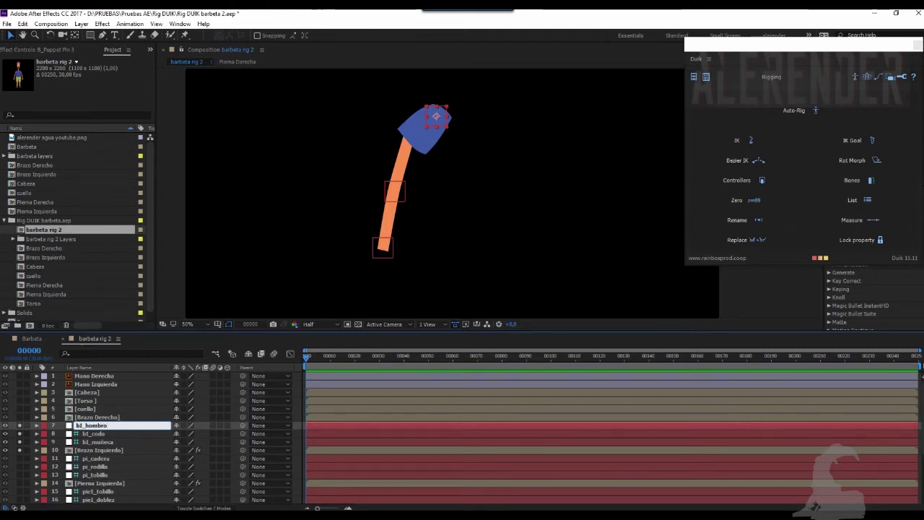
{"action": "key", "text": "Return"}
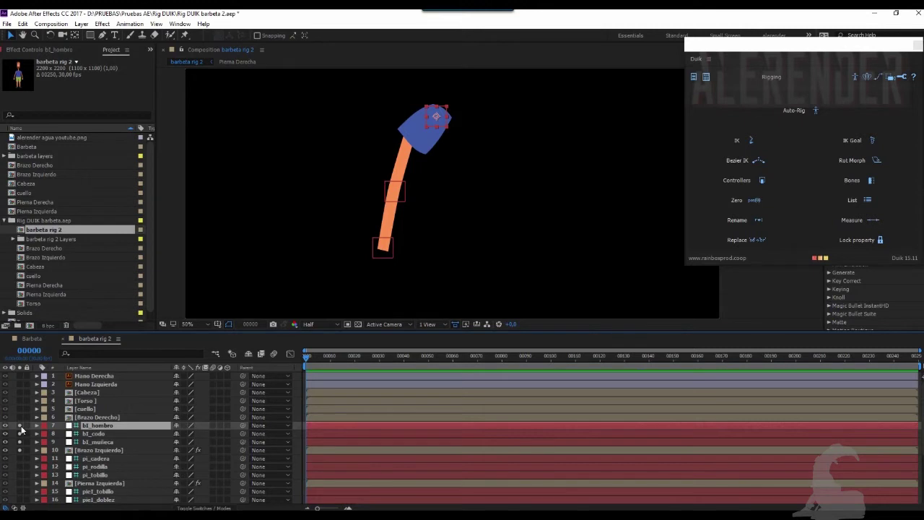
Turn off solo to show the whole character and make the timeline panel taller
{"action": "left_click", "coordinate": [21, 452]}
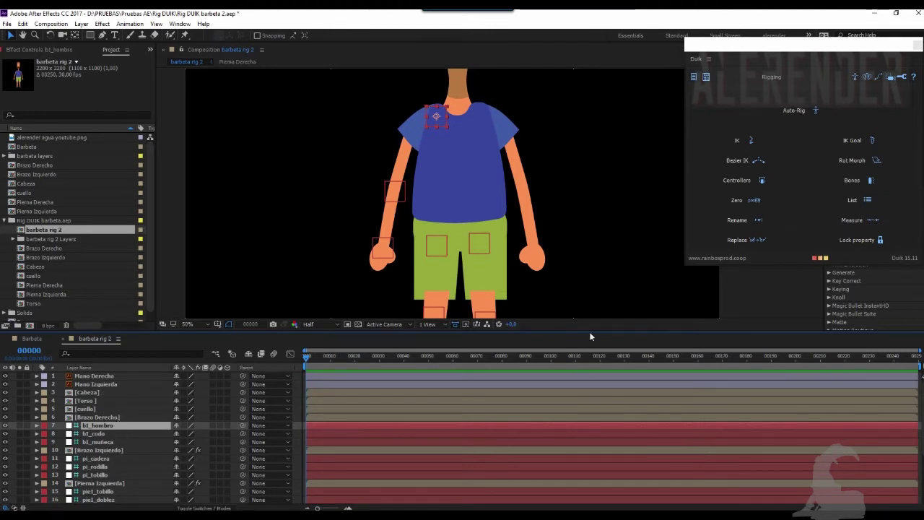
{"action": "left_click_drag", "start_coordinate": [591, 334], "coordinate": [591, 311]}
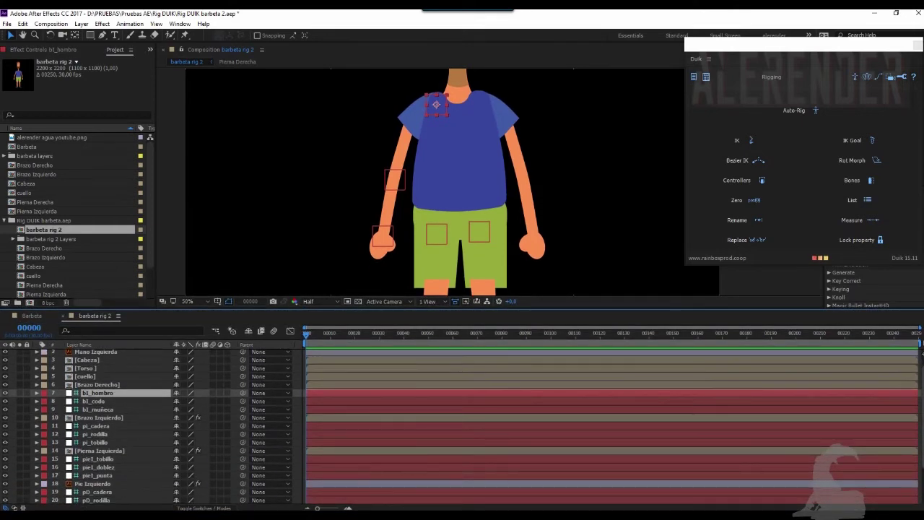
{"action": "scroll", "coordinate": [145, 426], "scroll_direction": "up", "scroll_amount": 1}
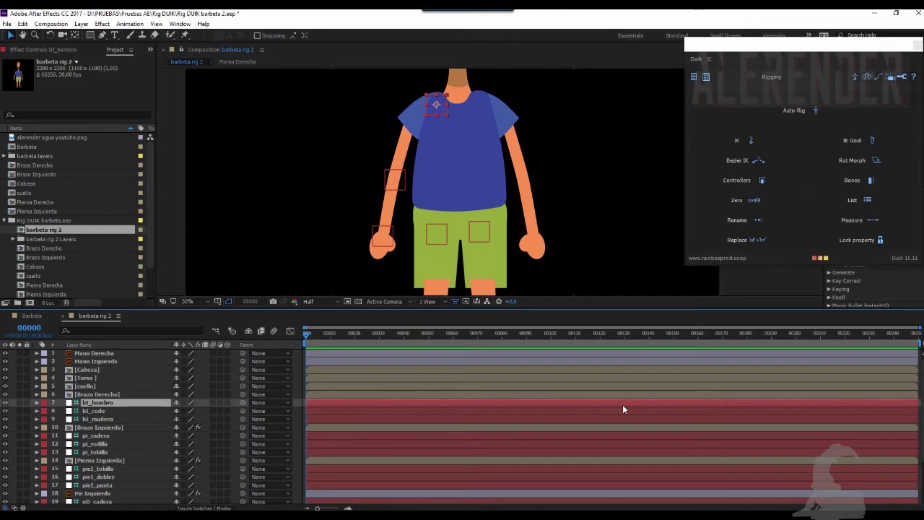
{"action": "left_click", "coordinate": [101, 395]}
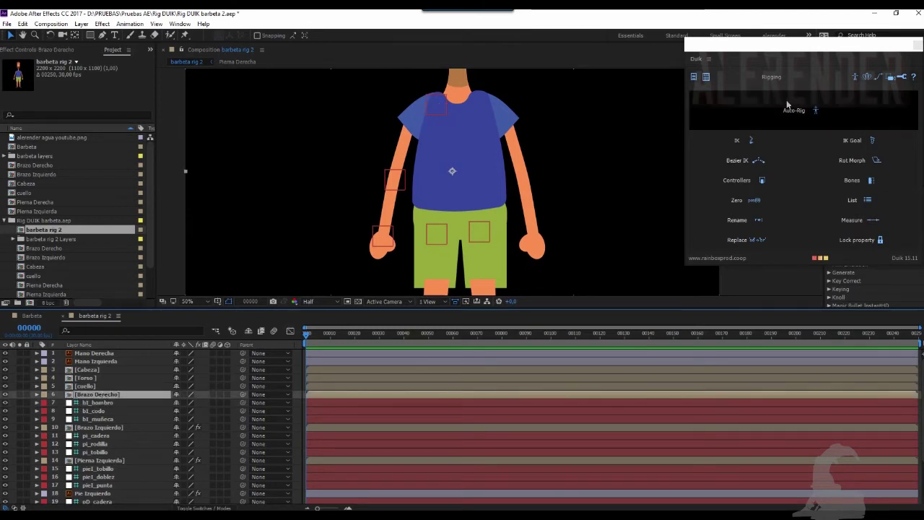
Solo [Brazo Derecho], pin its wrist, elbow and shoulder, and create Duik bones from all three pins
{"action": "left_click", "coordinate": [20, 394]}
{"action": "left_click", "coordinate": [185, 35]}
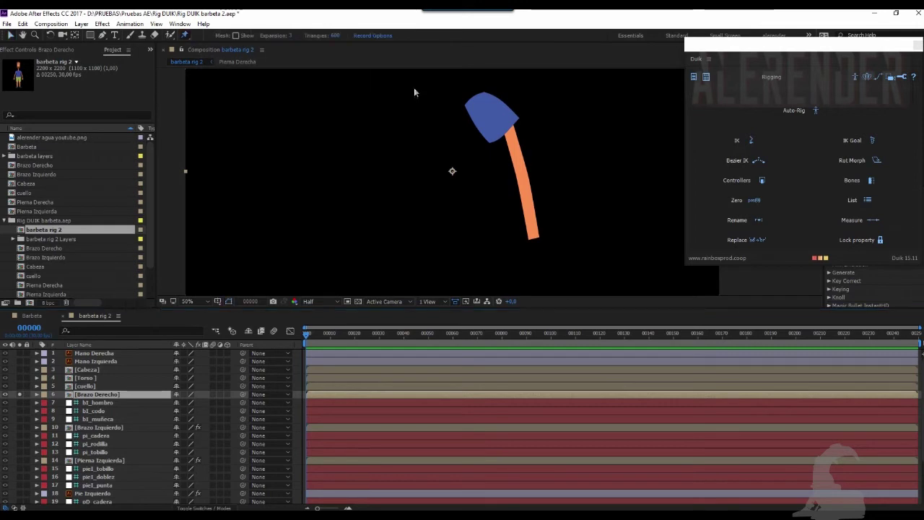
{"action": "left_click", "coordinate": [535, 233]}
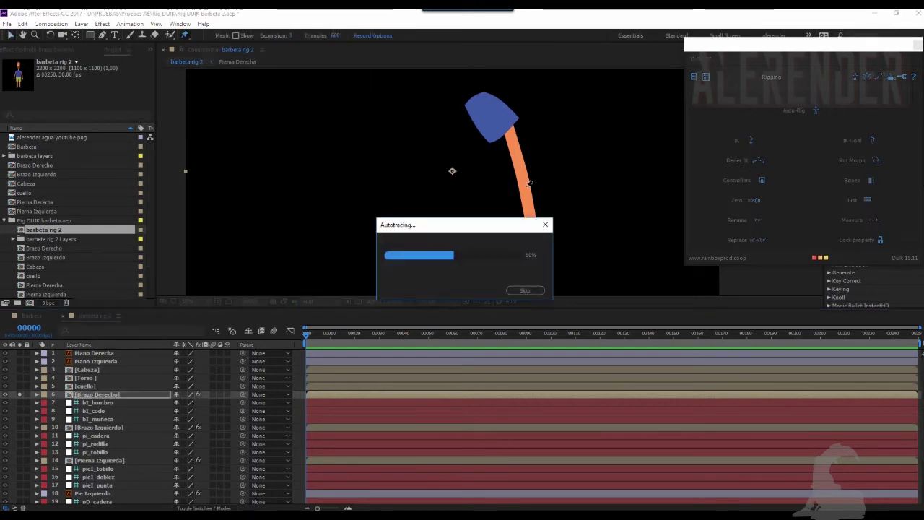
{"action": "left_click", "coordinate": [523, 175]}
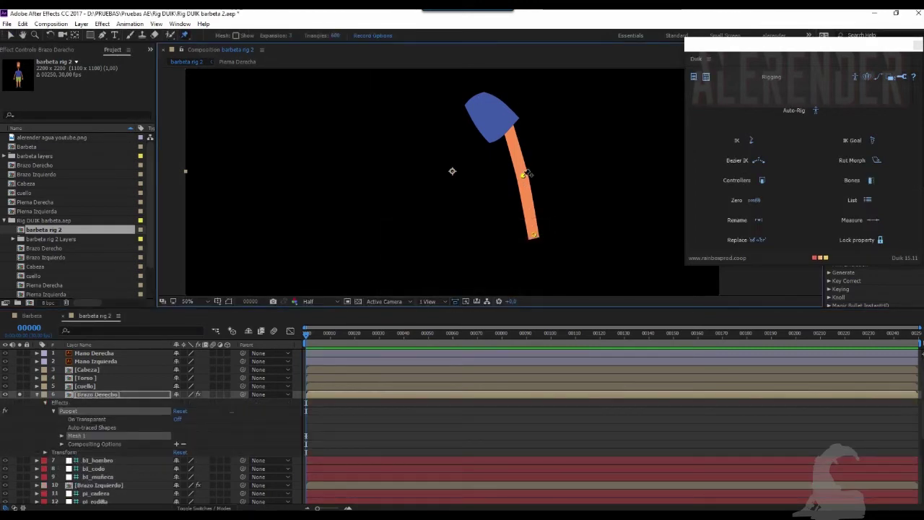
{"action": "left_click", "coordinate": [483, 101]}
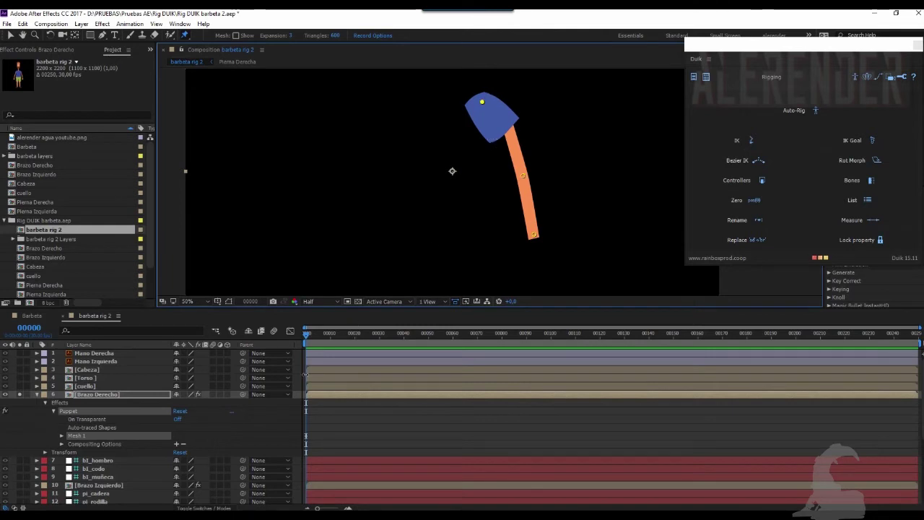
{"action": "key", "text": "u"}
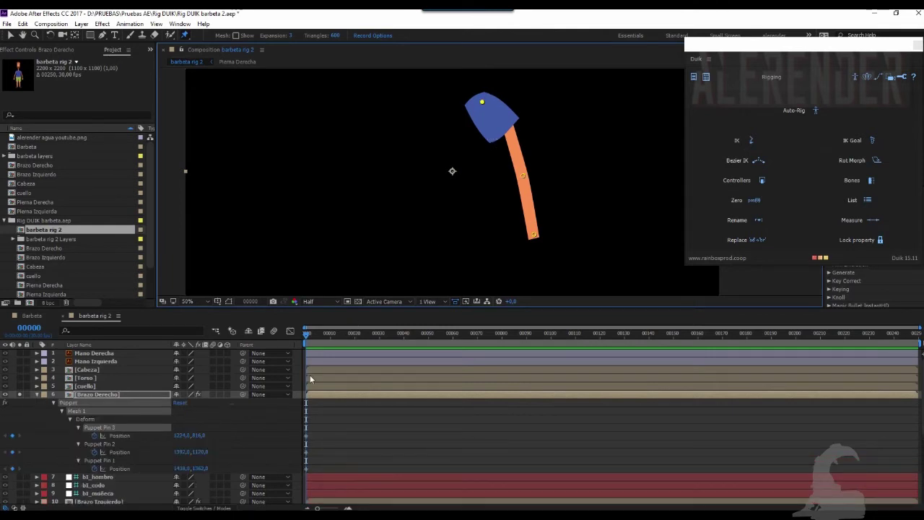
{"action": "left_click", "coordinate": [311, 436]}
{"action": "left_click_drag", "start_coordinate": [289, 413], "coordinate": [322, 470]}
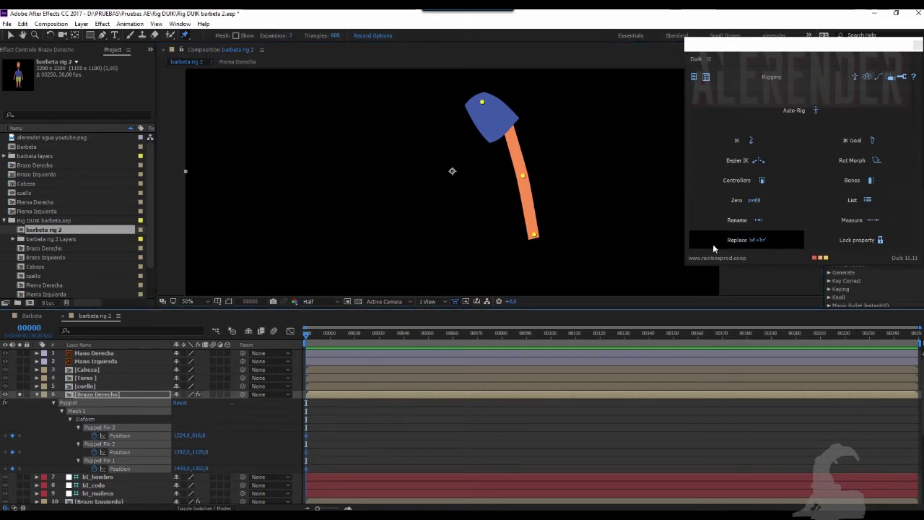
{"action": "left_click", "coordinate": [870, 181]}
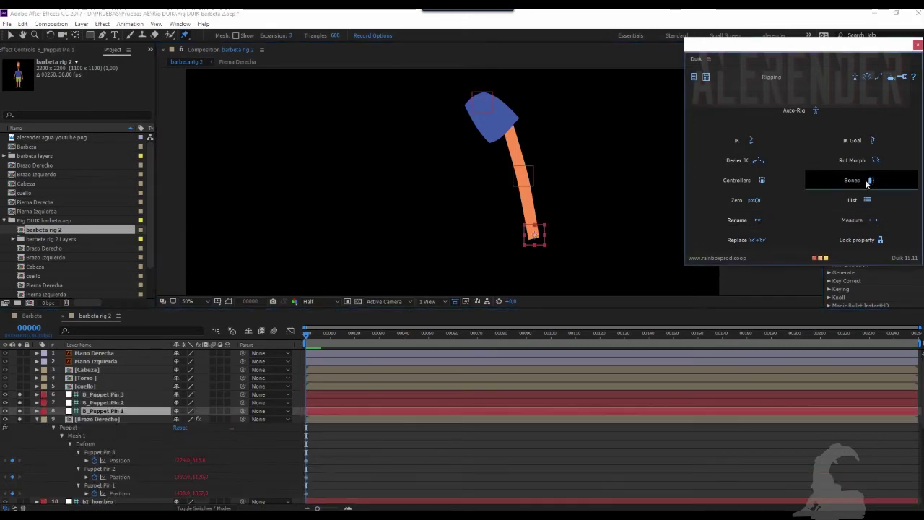
{"action": "left_click", "coordinate": [105, 412]}
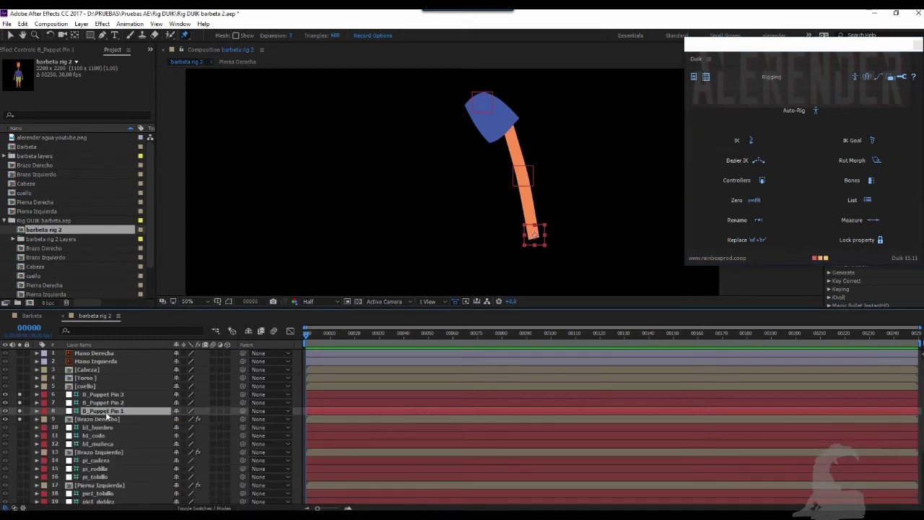
Rename the right wrist and elbow bone layers bD_muñeca and bD_codo
{"action": "double_click", "coordinate": [109, 413]}
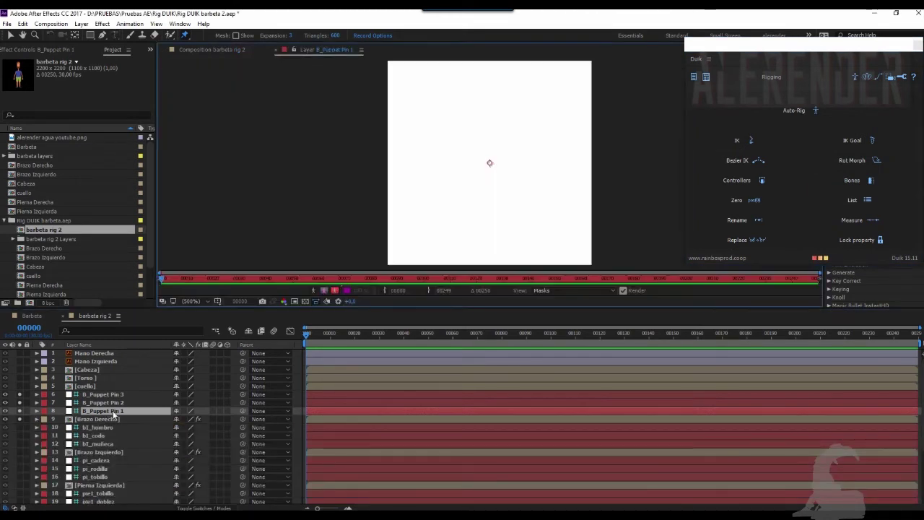
{"action": "left_click", "coordinate": [275, 49]}
{"action": "key", "text": "Return"}
{"action": "type", "text": "b0_"}
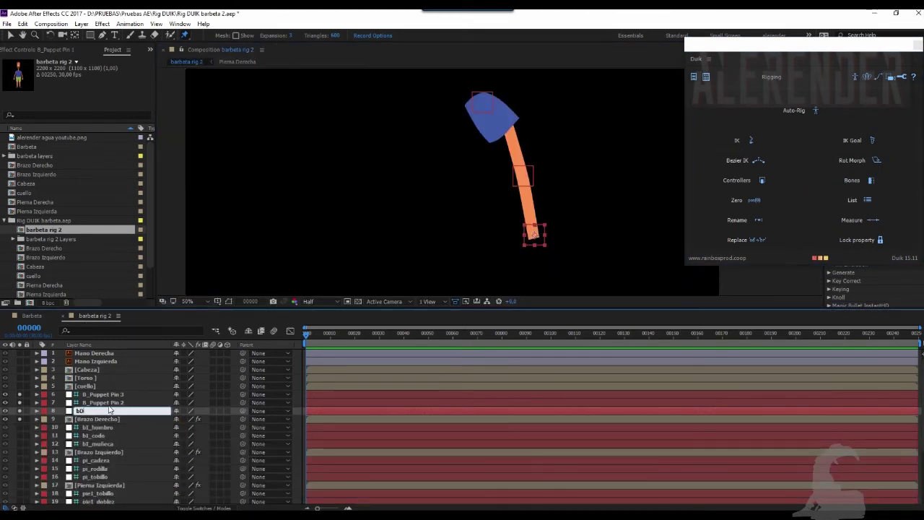
{"action": "type", "text": "mu"}
{"action": "left_click", "coordinate": [105, 402]}
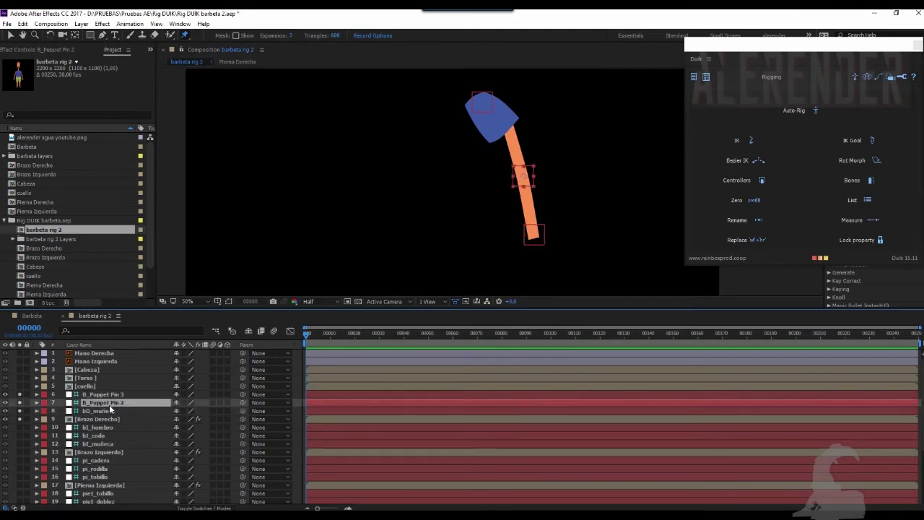
{"action": "key", "text": "Return"}
{"action": "type", "text": "b"}
{"action": "type", "text": "0"}
{"action": "type", "text": "_codo"}
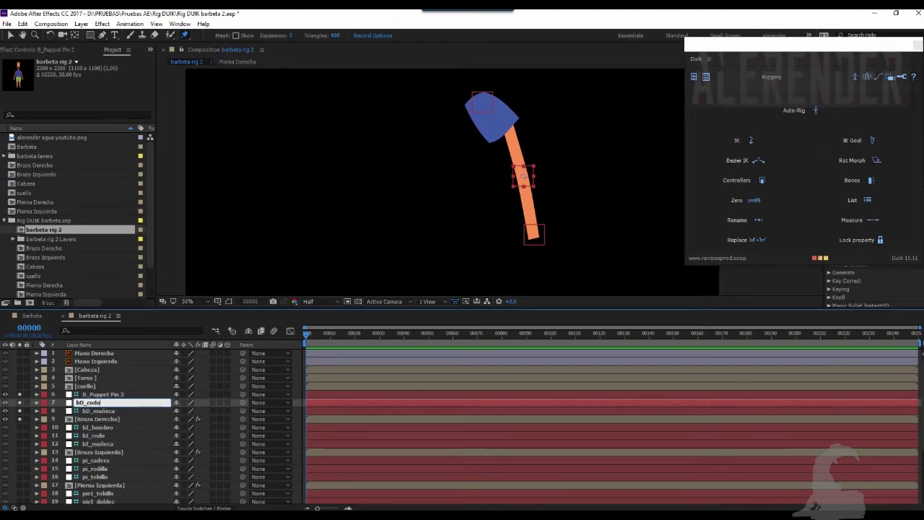
{"action": "key", "text": "Return"}
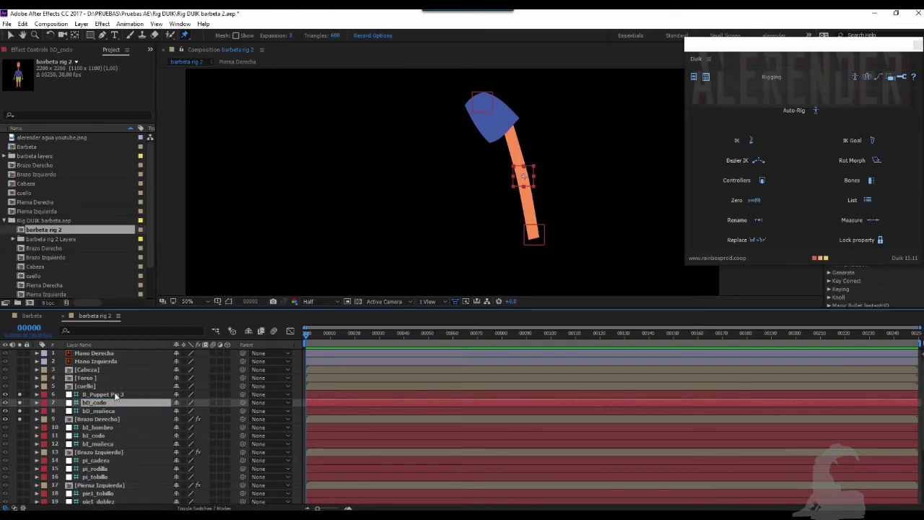
Rename the right shoulder bone bD_hombro and unsolo the three arm bones
{"action": "left_click", "coordinate": [114, 395]}
{"action": "key", "text": "Return"}
{"action": "type", "text": "bD_"}
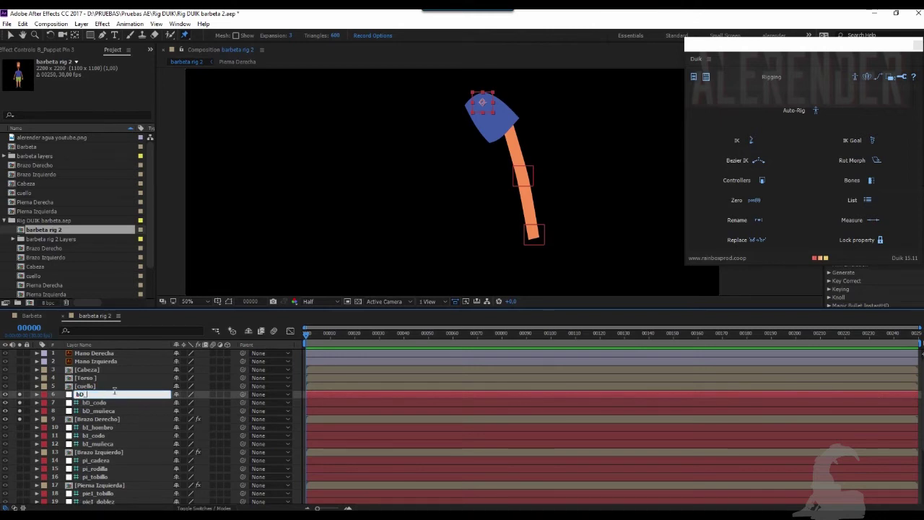
{"action": "type", "text": "hombro"}
{"action": "key", "text": "Return"}
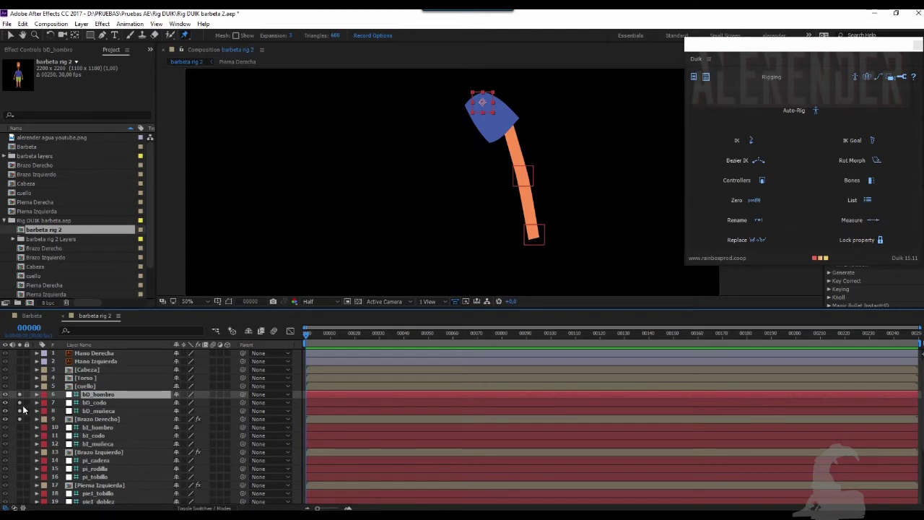
{"action": "left_click_drag", "start_coordinate": [20, 398], "coordinate": [20, 412]}
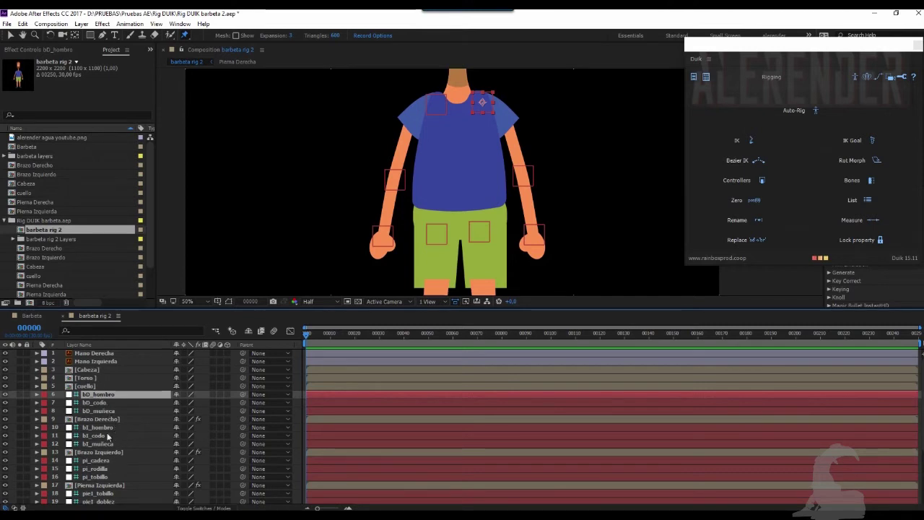
{"action": "left_click", "coordinate": [87, 378]}
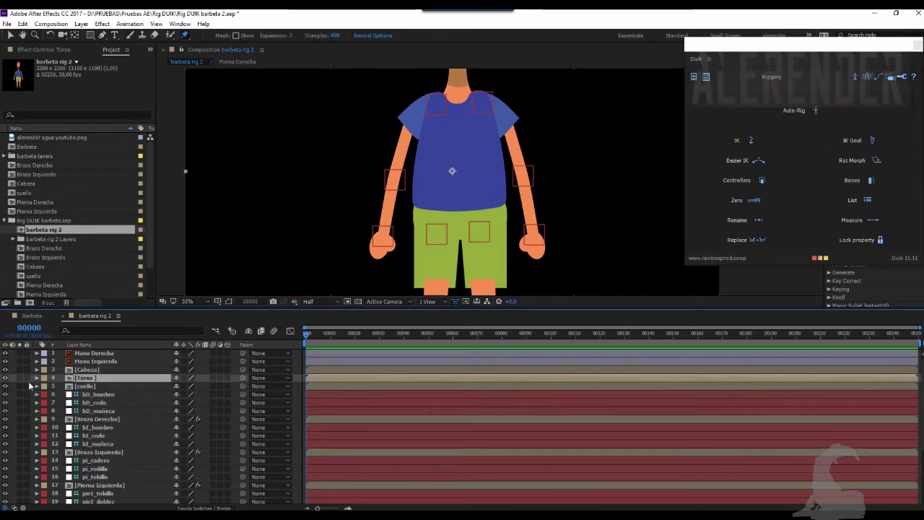
Solo Torso, pin its base, middle and top, and create a Duik bone for the top pin
{"action": "left_click", "coordinate": [20, 378]}
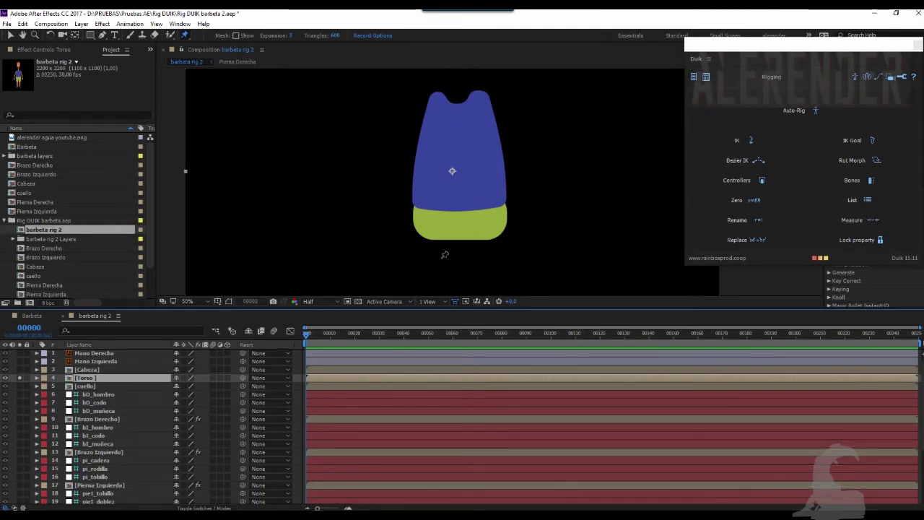
{"action": "double_click", "coordinate": [85, 379]}
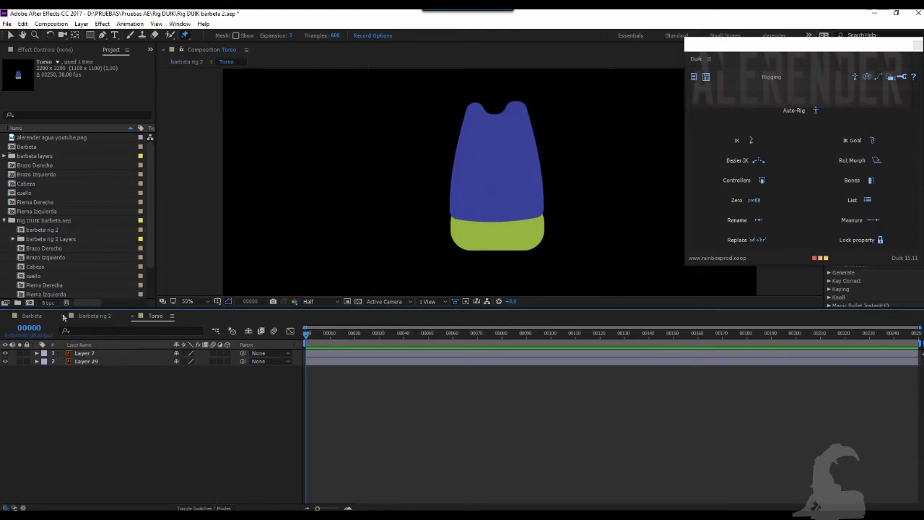
{"action": "left_click", "coordinate": [105, 315]}
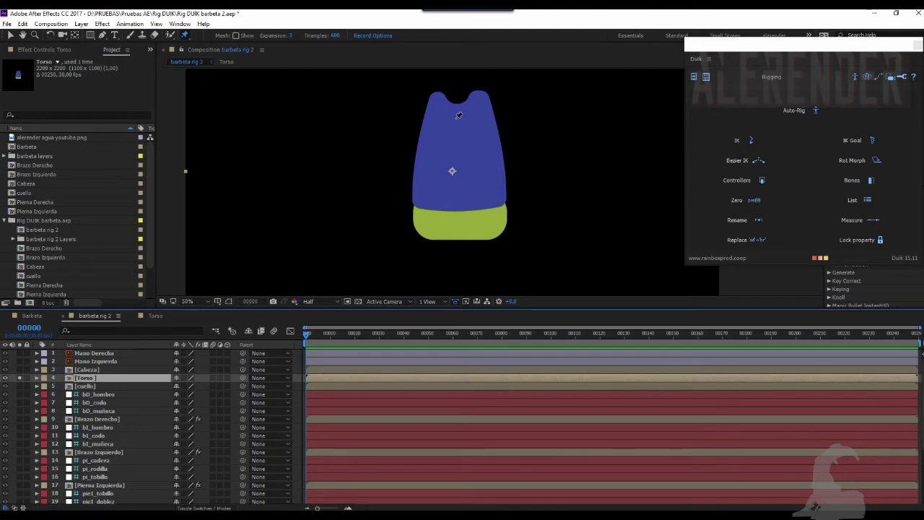
{"action": "left_click", "coordinate": [456, 231]}
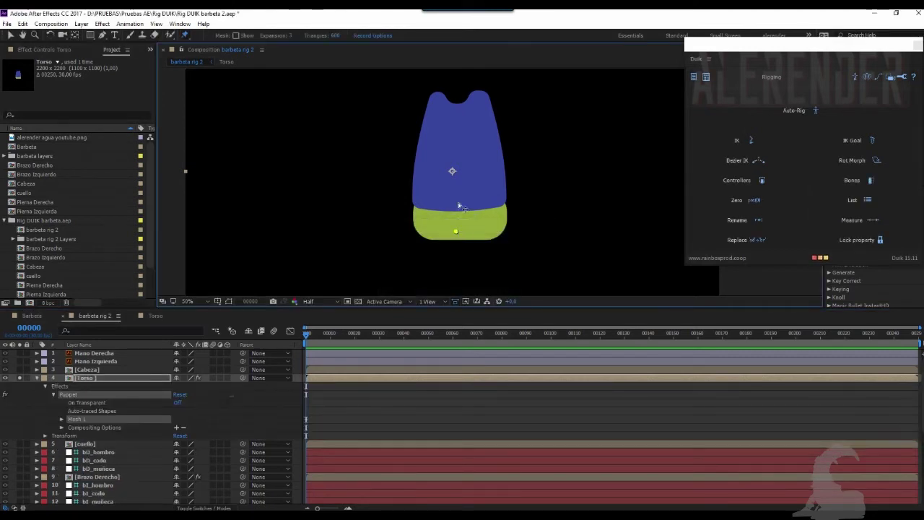
{"action": "left_click", "coordinate": [456, 158]}
{"action": "left_click", "coordinate": [455, 112]}
{"action": "left_click", "coordinate": [862, 184]}
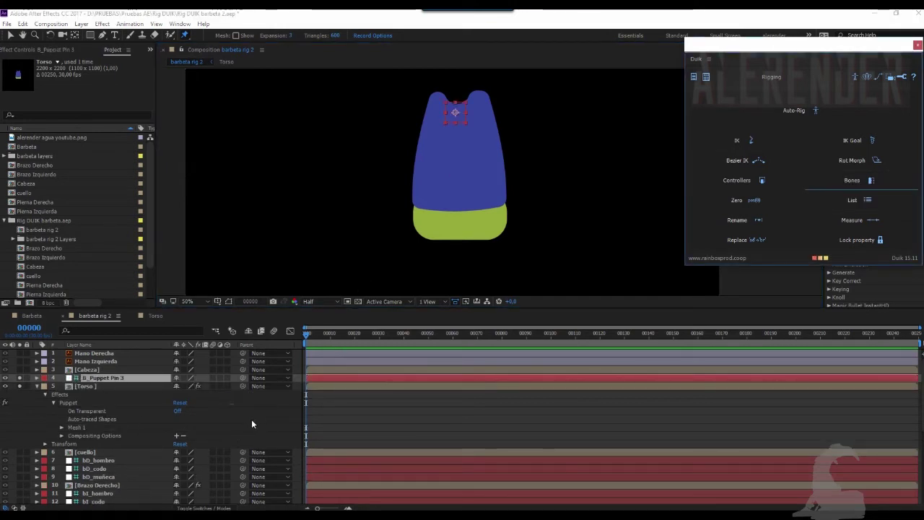
Undo the single bone and create Duik bones for all three torso pins instead
{"action": "key", "text": "ctrl+z"}
{"action": "key", "text": "u"}
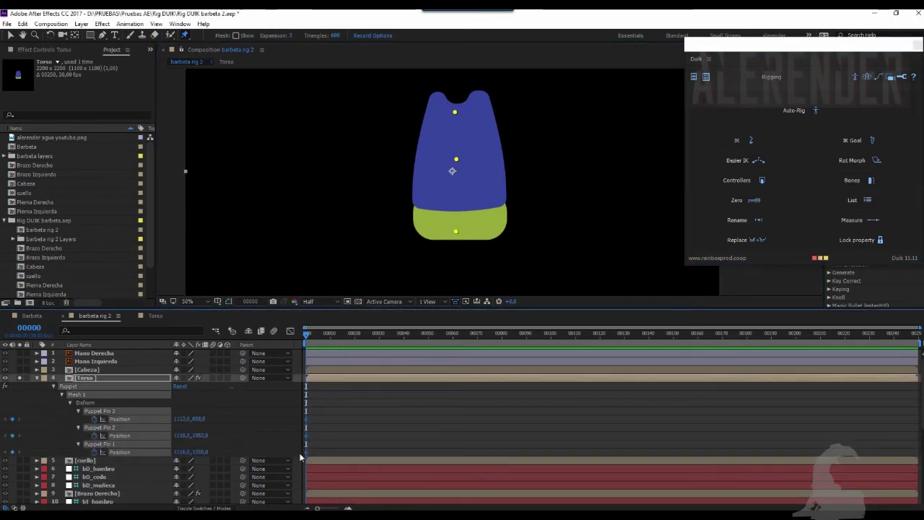
{"action": "left_click", "coordinate": [868, 179]}
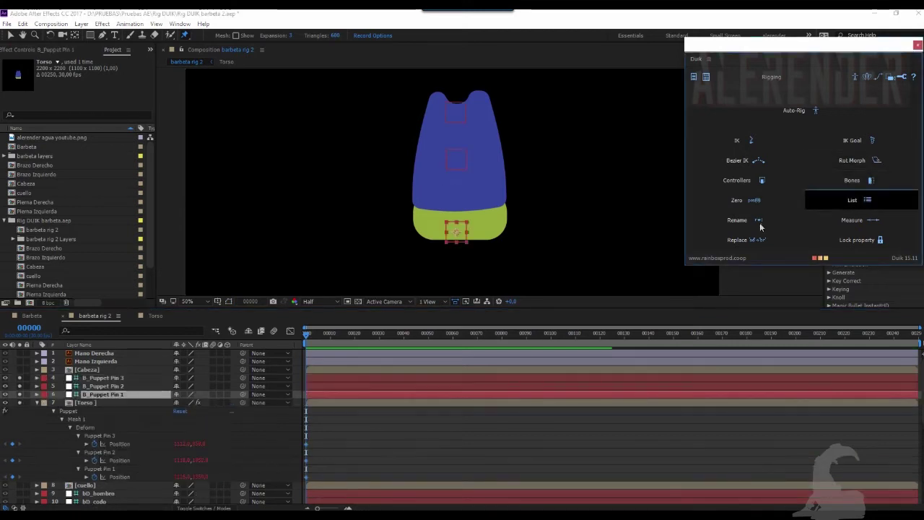
{"action": "left_click", "coordinate": [39, 403]}
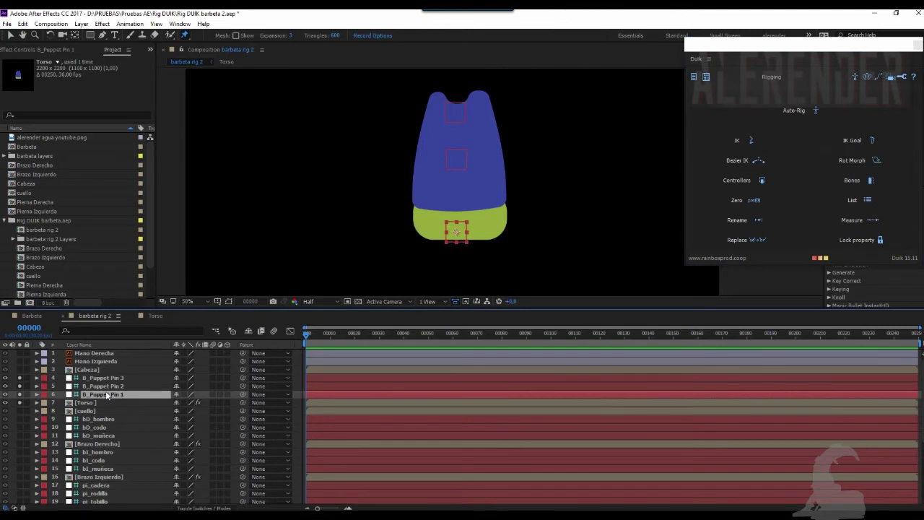
Name the torso bones cadera, pectorales and hombros, then drag the left foot to test the leg IK
{"action": "key", "text": "Return"}
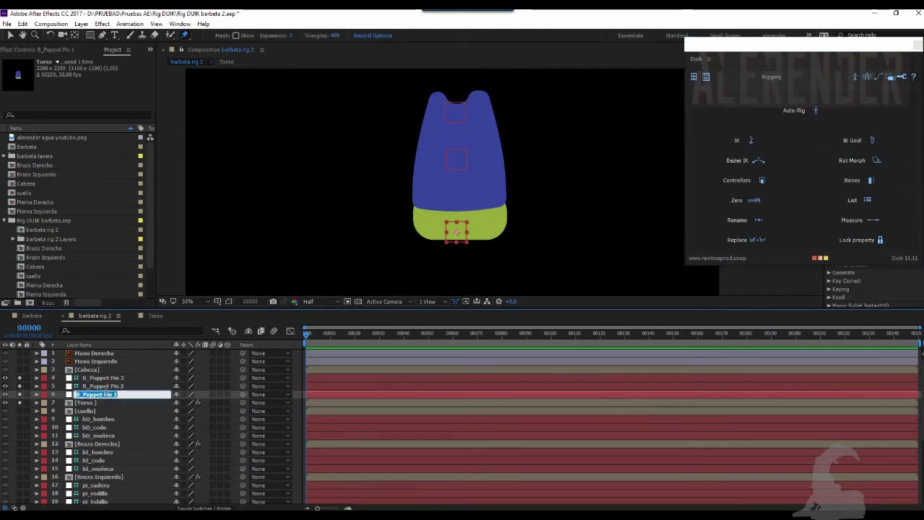
{"action": "type", "text": "cadera"}
{"action": "key", "text": "Return"}
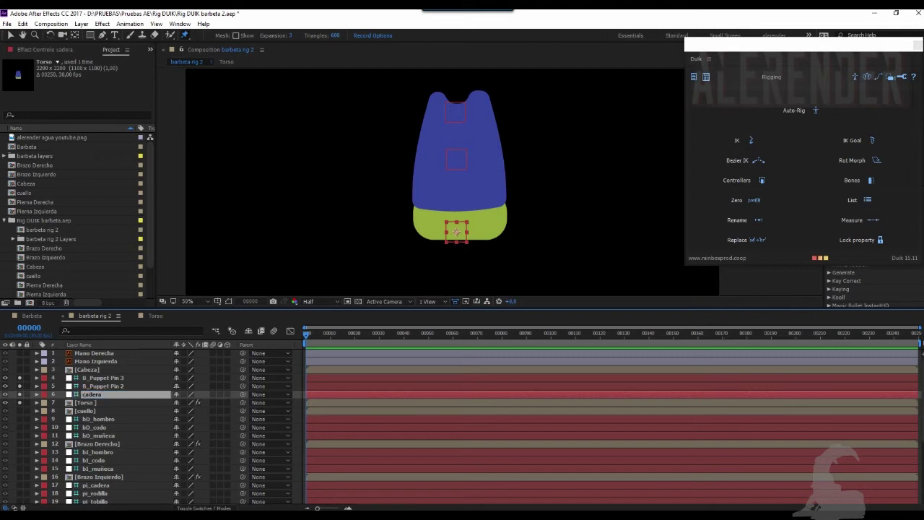
{"action": "left_click", "coordinate": [106, 386]}
{"action": "key", "text": "Return"}
{"action": "type", "text": "pectorales"}
{"action": "key", "text": "Return"}
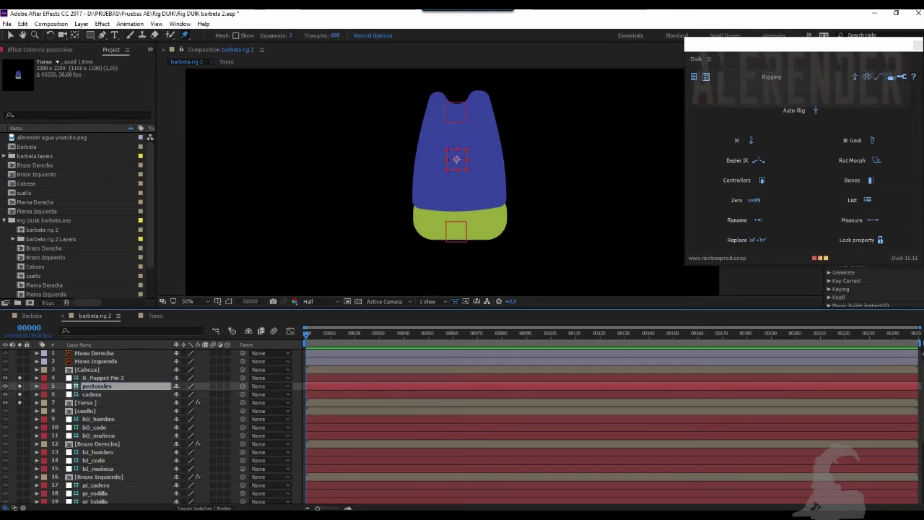
{"action": "left_click", "coordinate": [119, 378]}
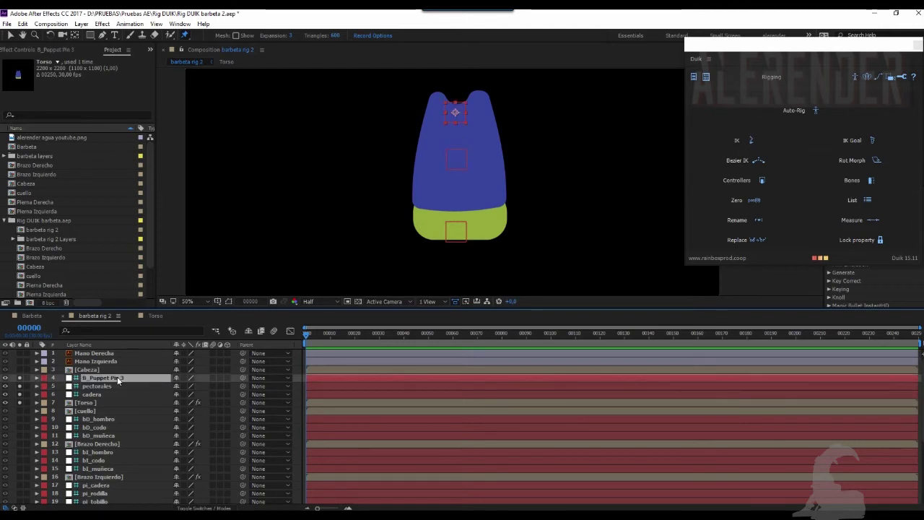
{"action": "key", "text": "Return"}
{"action": "type", "text": "hombros"}
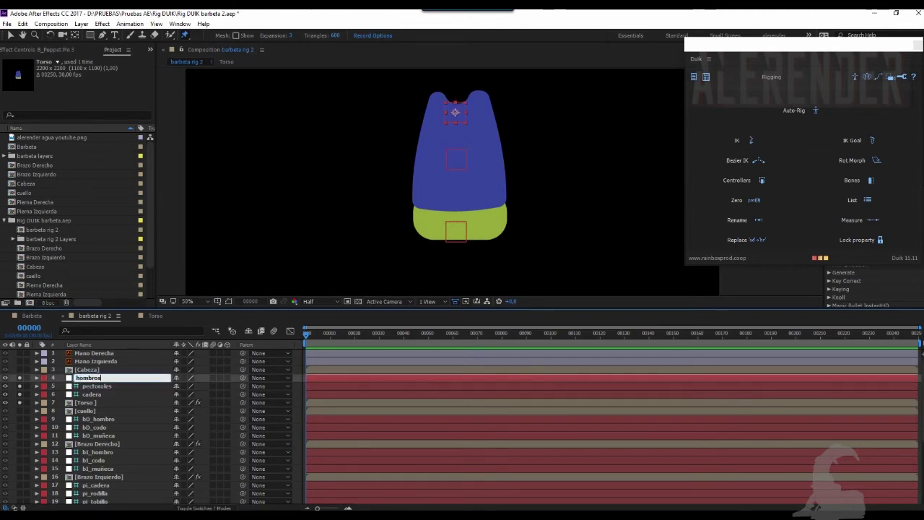
{"action": "key", "text": "Return"}
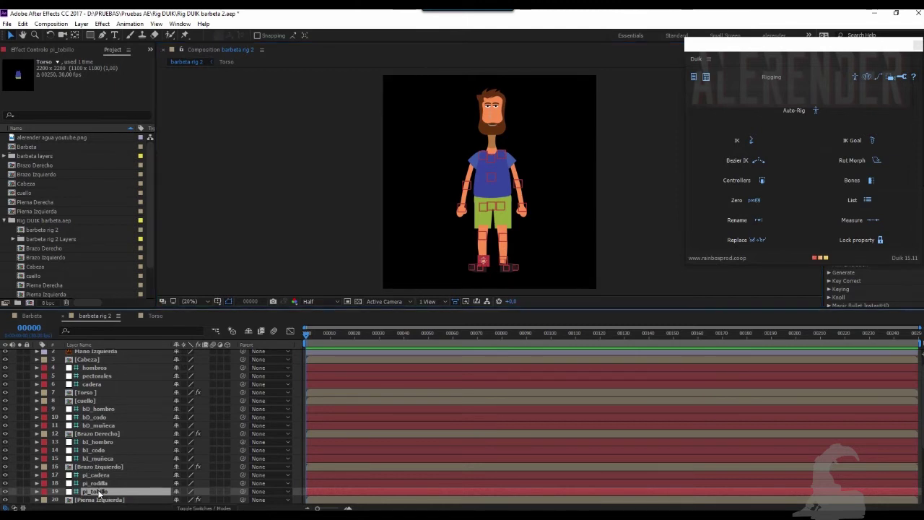
{"action": "left_click_drag", "start_coordinate": [484, 262], "coordinate": [466, 252]}
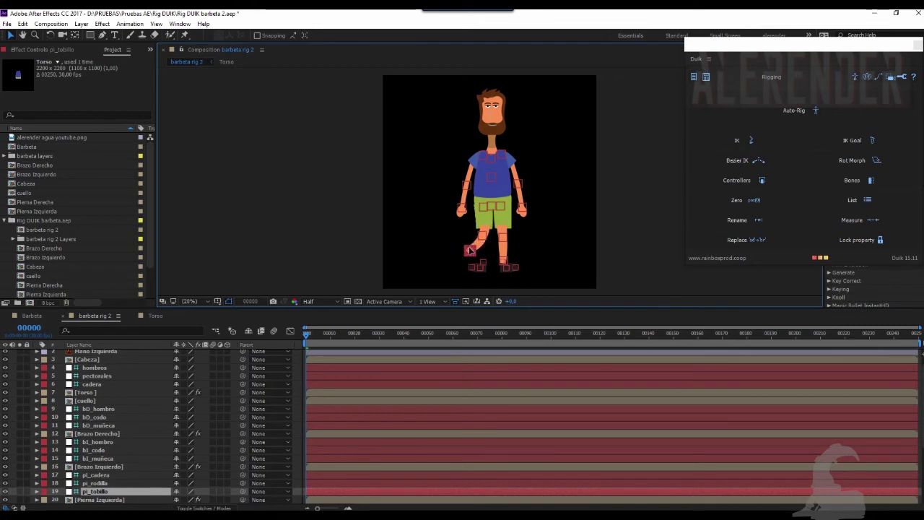
Undo the foot test, then parent pieI_punta to pieI_doblez and pieI_doblez to pieI_tobillo
{"action": "left_click", "coordinate": [23, 24]}
{"action": "left_click", "coordinate": [40, 35]}
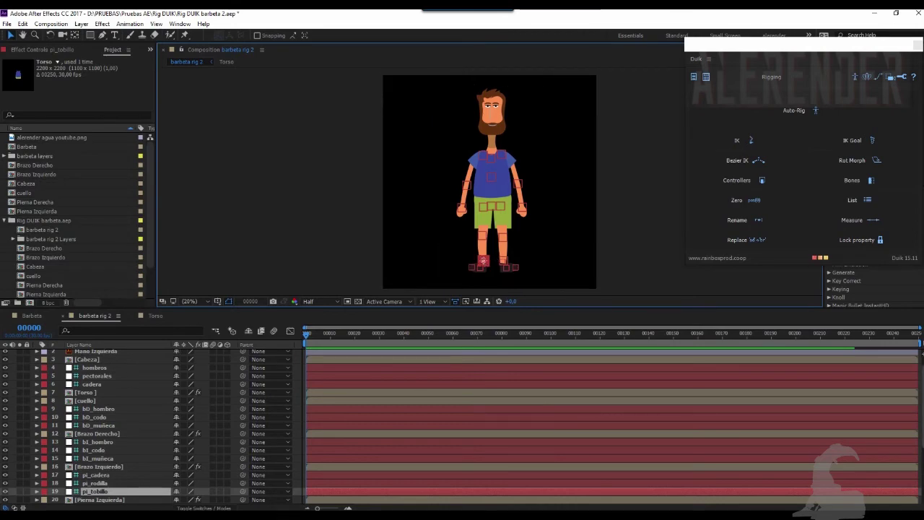
{"action": "scroll", "coordinate": [152, 426], "scroll_direction": "down", "scroll_amount": 2}
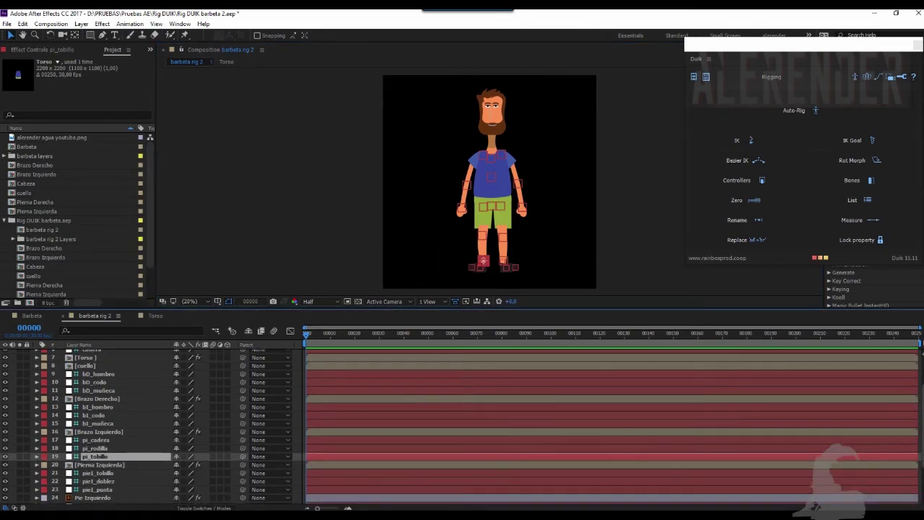
{"action": "scroll", "coordinate": [152, 426], "scroll_direction": "down", "scroll_amount": 1}
{"action": "scroll", "coordinate": [152, 426], "scroll_direction": "down", "scroll_amount": 1}
{"action": "scroll", "coordinate": [151, 426], "scroll_direction": "down", "scroll_amount": 1}
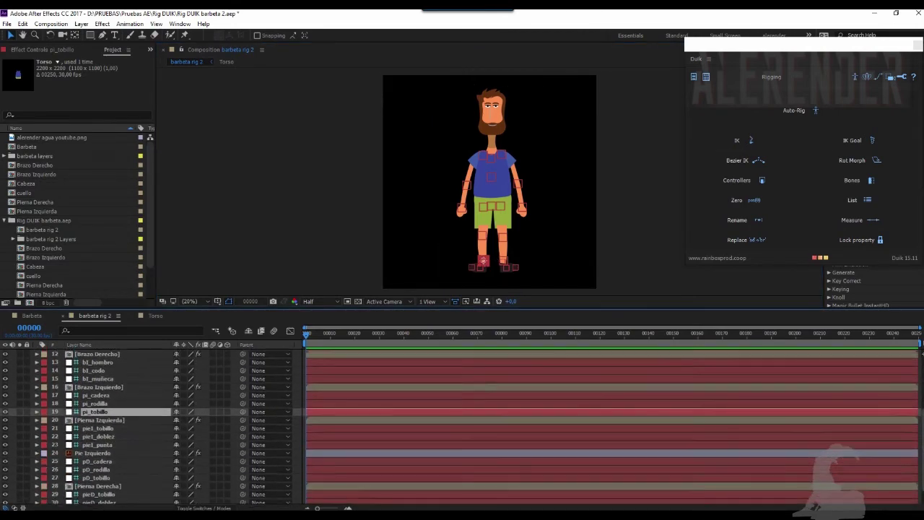
{"action": "scroll", "coordinate": [152, 426], "scroll_direction": "down", "scroll_amount": 1}
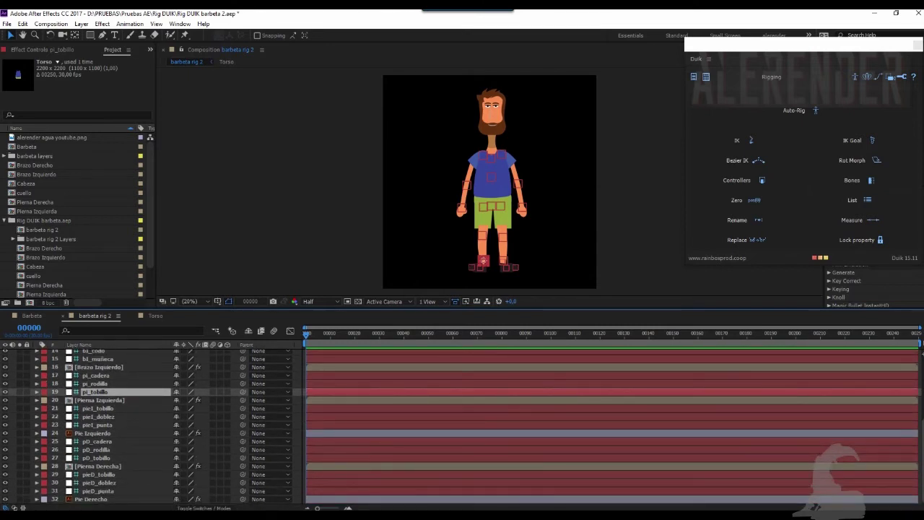
{"action": "left_click", "coordinate": [94, 434]}
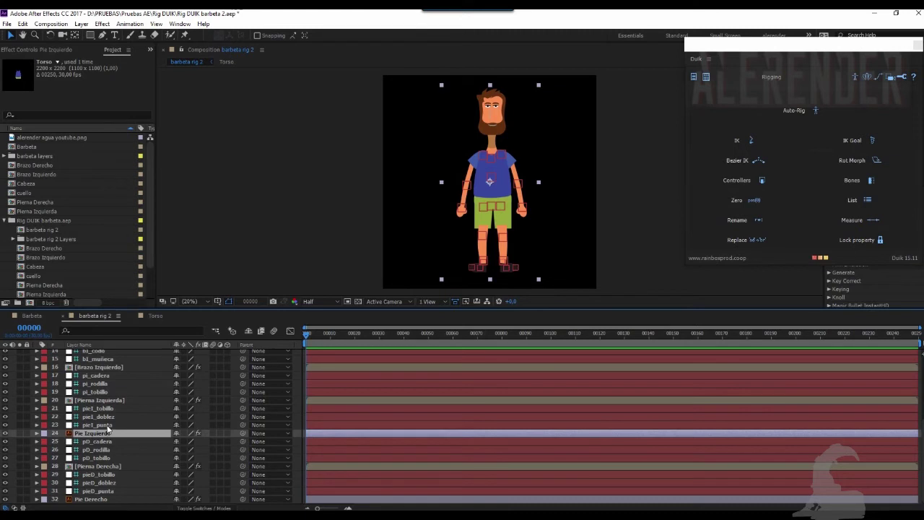
{"action": "left_click", "coordinate": [108, 425]}
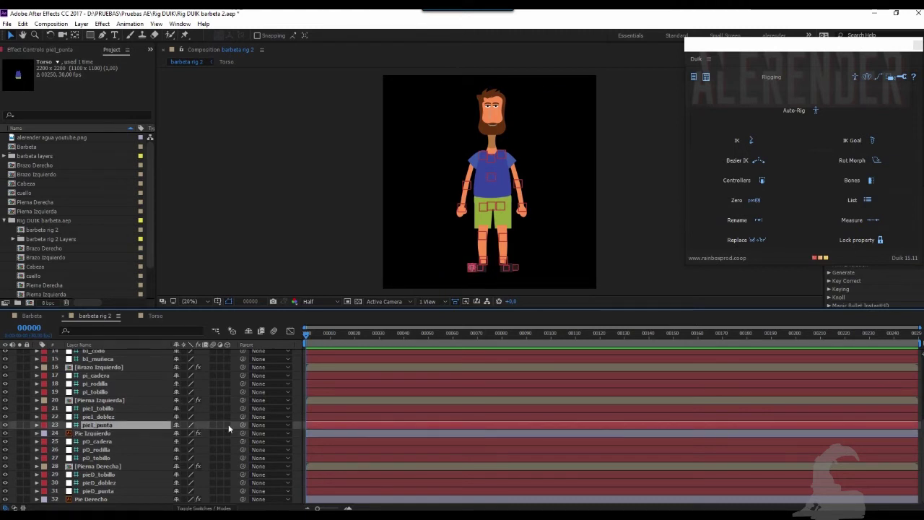
{"action": "left_click_drag", "start_coordinate": [242, 425], "coordinate": [116, 423]}
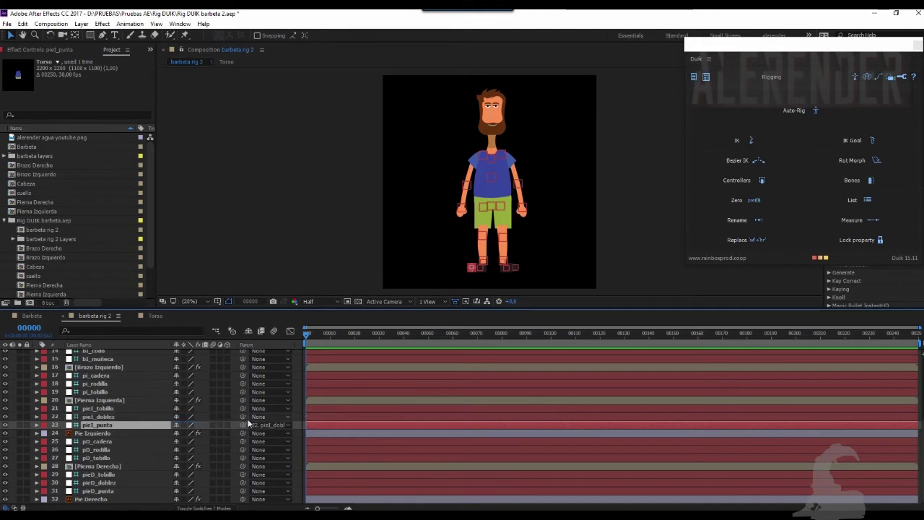
{"action": "left_click_drag", "start_coordinate": [239, 416], "coordinate": [106, 408]}
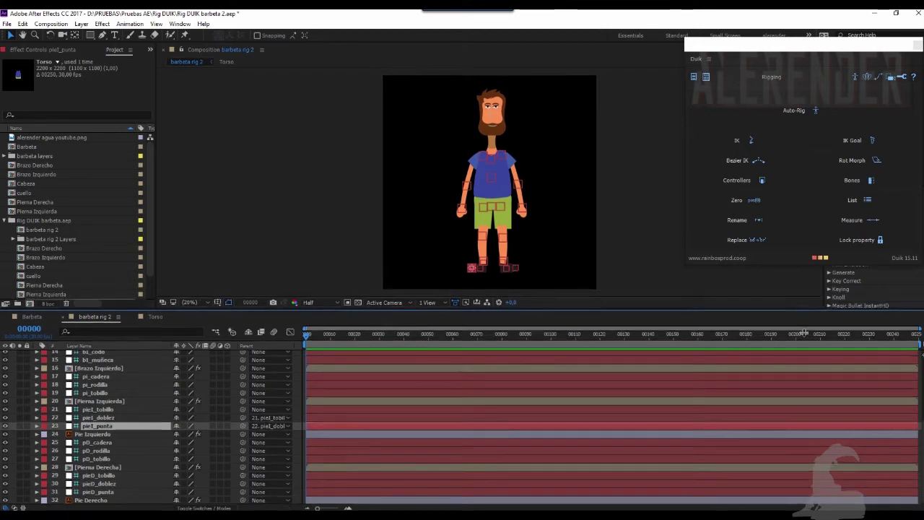
Parent pieI_tobillo to pi_tobillo, pi_tobillo to pi_rodilla, and pi_rodilla to pi_cadera
{"action": "left_click_drag", "start_coordinate": [825, 306], "coordinate": [805, 333]}
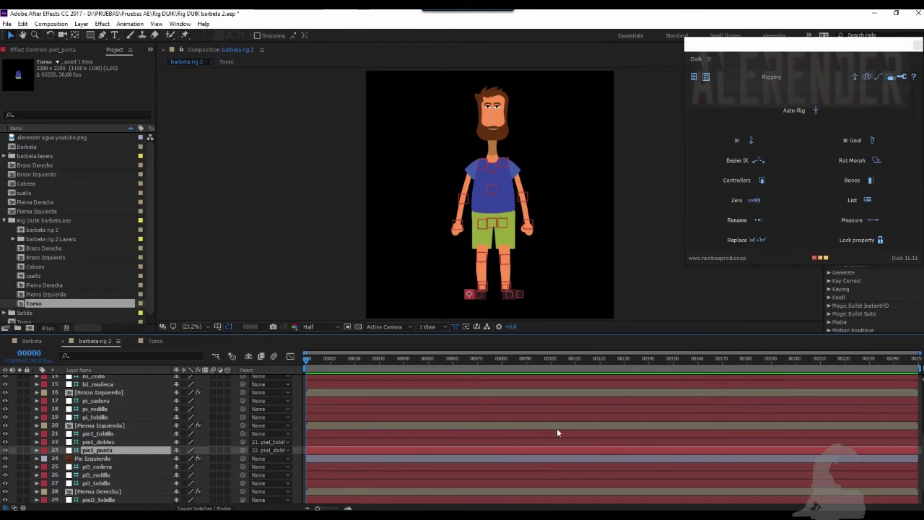
{"action": "left_click", "coordinate": [117, 459]}
{"action": "left_click", "coordinate": [110, 450]}
{"action": "mouse_move", "coordinate": [242, 433]}
{"action": "left_mouse_down"}
{"action": "mouse_move", "coordinate": [85, 430]}
{"action": "mouse_move", "coordinate": [93, 417]}
{"action": "left_mouse_up"}
{"action": "left_click_drag", "start_coordinate": [242, 416], "coordinate": [107, 408]}
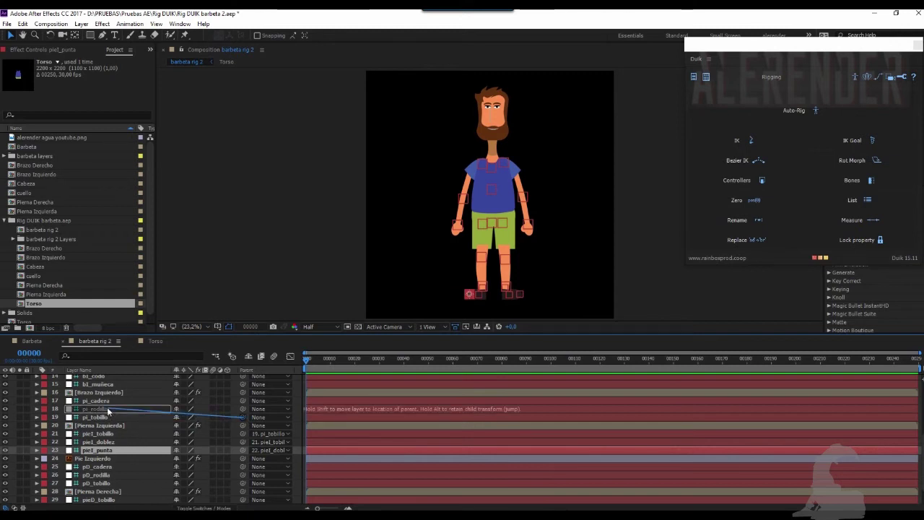
{"action": "left_click_drag", "start_coordinate": [241, 407], "coordinate": [102, 399]}
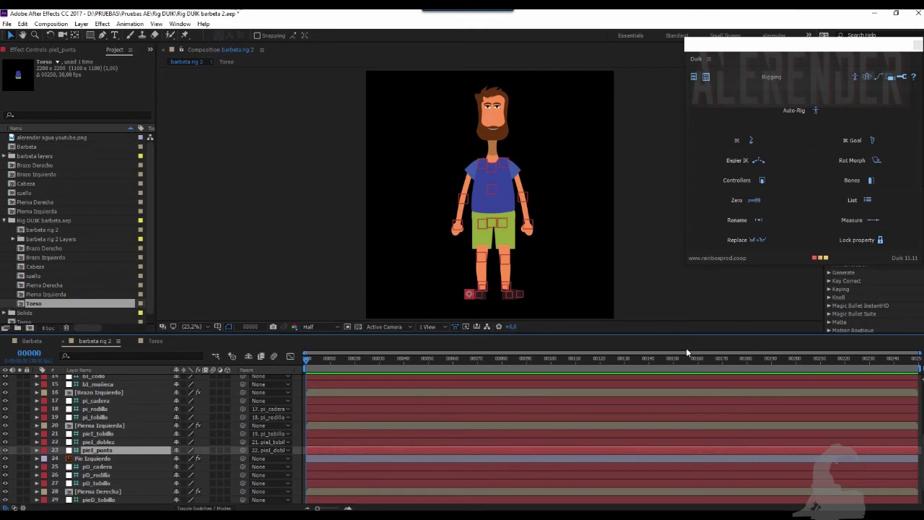
{"action": "scroll", "coordinate": [144, 437], "scroll_direction": "down", "scroll_amount": 3}
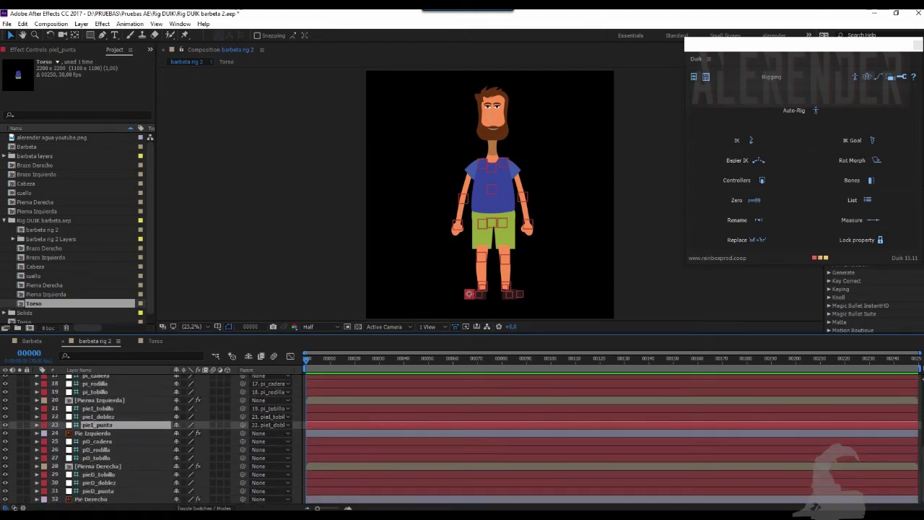
Parent pieD_punta→pieD_doblez→pieD_tobillo, then pD_tobillo→pD_rodilla→pD_cadera
{"action": "left_click", "coordinate": [101, 491]}
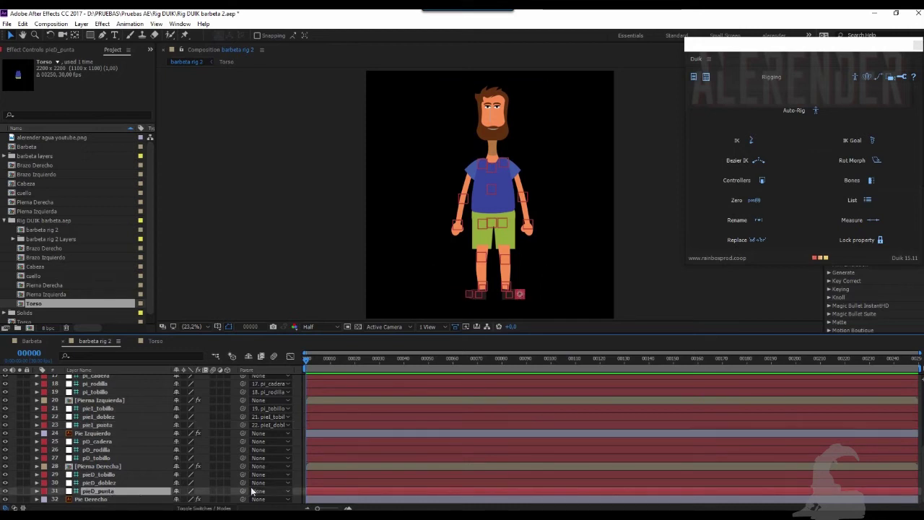
{"action": "left_click_drag", "start_coordinate": [242, 493], "coordinate": [238, 483]}
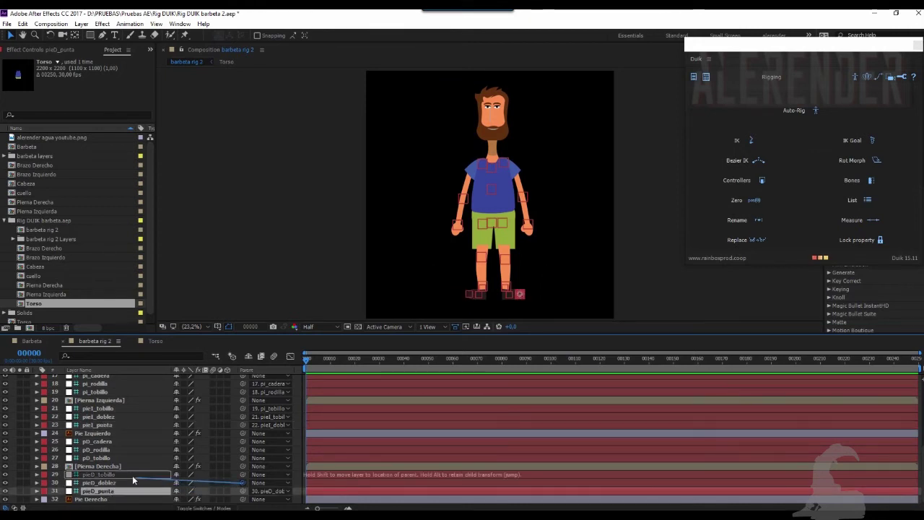
{"action": "left_click_drag", "start_coordinate": [244, 483], "coordinate": [148, 458]}
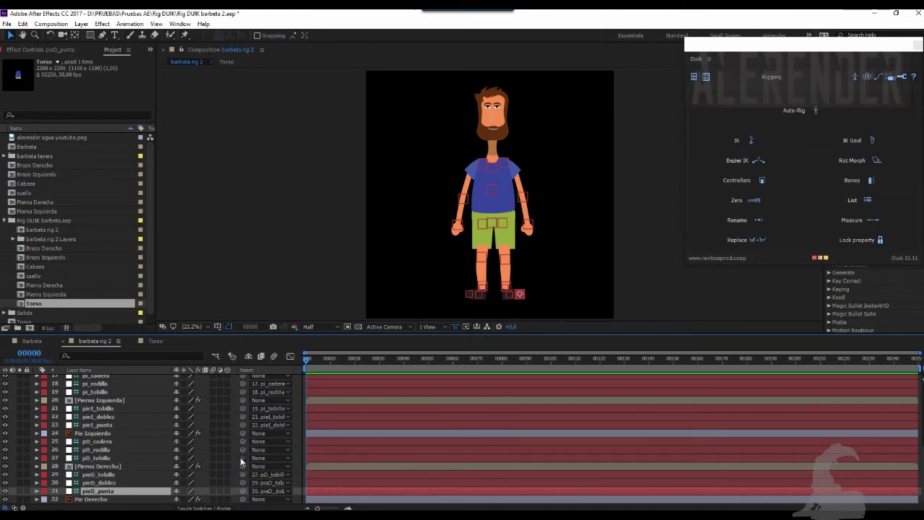
{"action": "left_click_drag", "start_coordinate": [243, 458], "coordinate": [109, 450]}
{"action": "left_click_drag", "start_coordinate": [243, 449], "coordinate": [109, 441]}
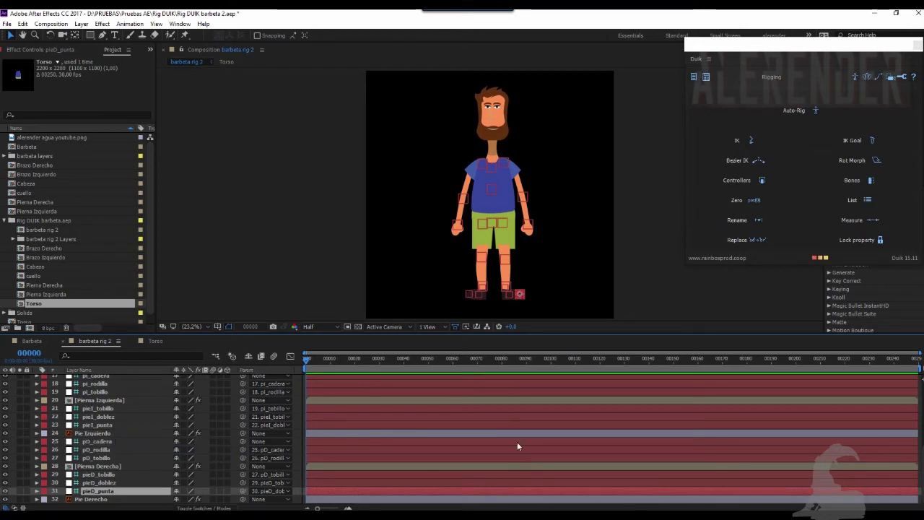
{"action": "scroll", "coordinate": [145, 437], "scroll_direction": "up", "scroll_amount": 2}
{"action": "scroll", "coordinate": [144, 437], "scroll_direction": "up", "scroll_amount": 2}
{"action": "scroll", "coordinate": [145, 437], "scroll_direction": "up", "scroll_amount": 2}
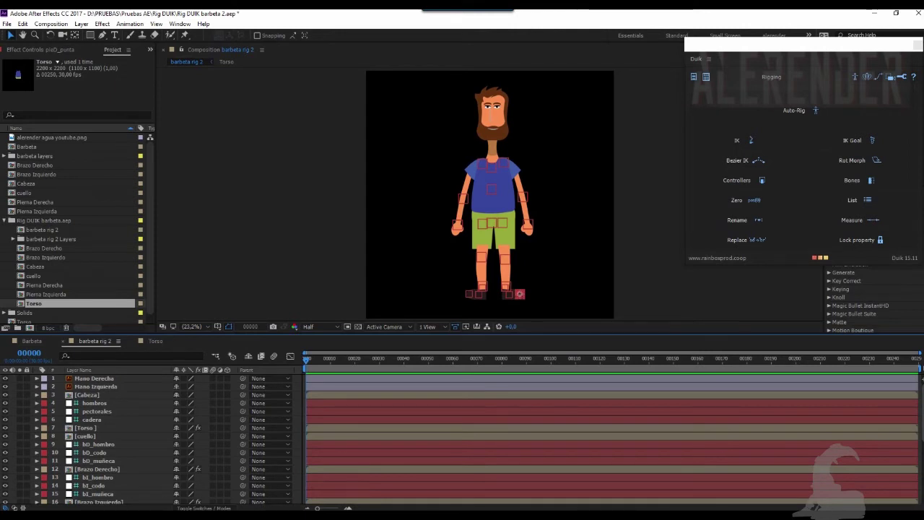
Move Mano Izquierda below bI_muñeca in the timeline and parent it to that wrist bone
{"action": "left_click", "coordinate": [91, 381]}
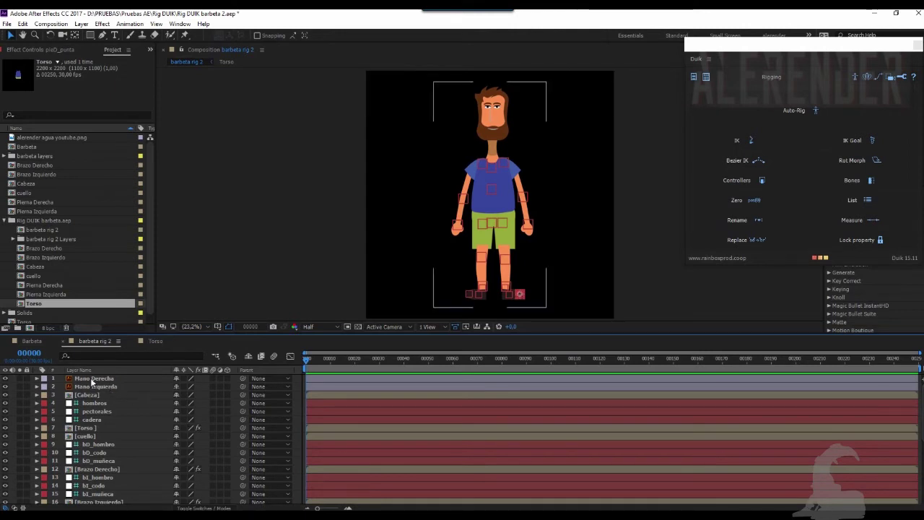
{"action": "key", "text": "F2"}
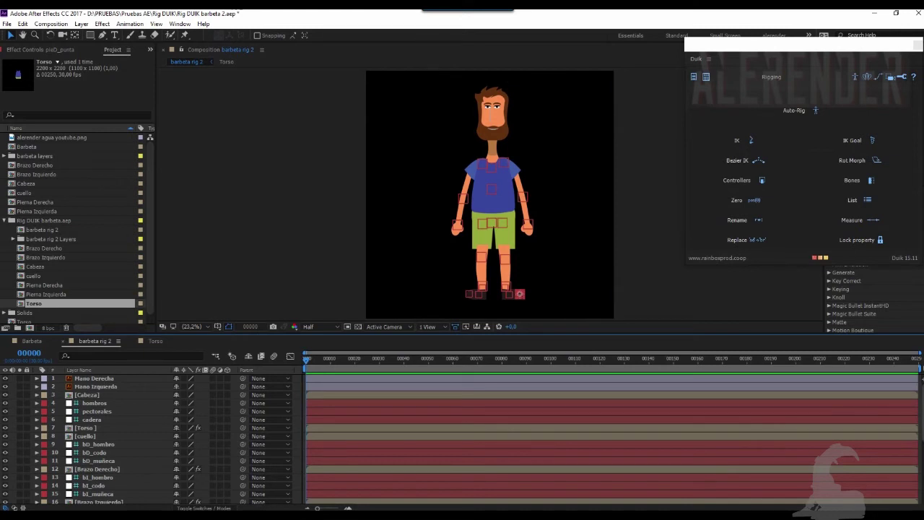
{"action": "left_click", "coordinate": [87, 384]}
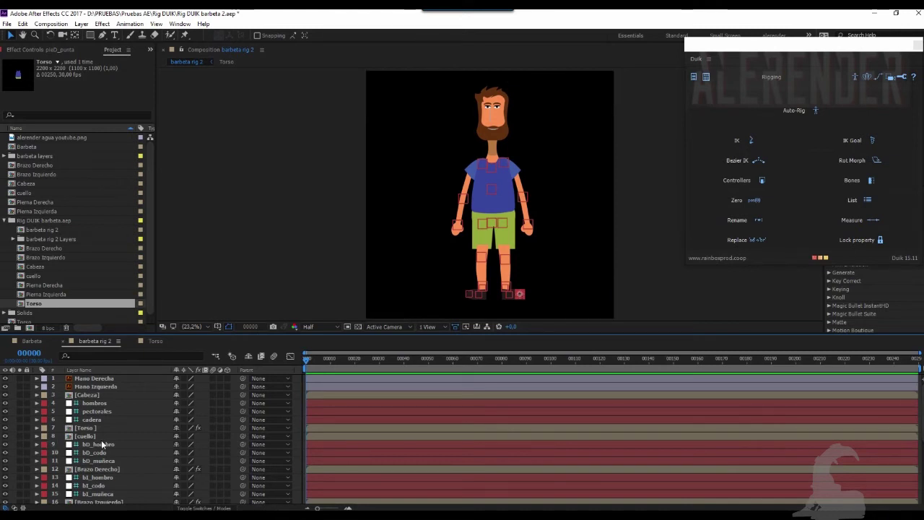
{"action": "left_click", "coordinate": [106, 389]}
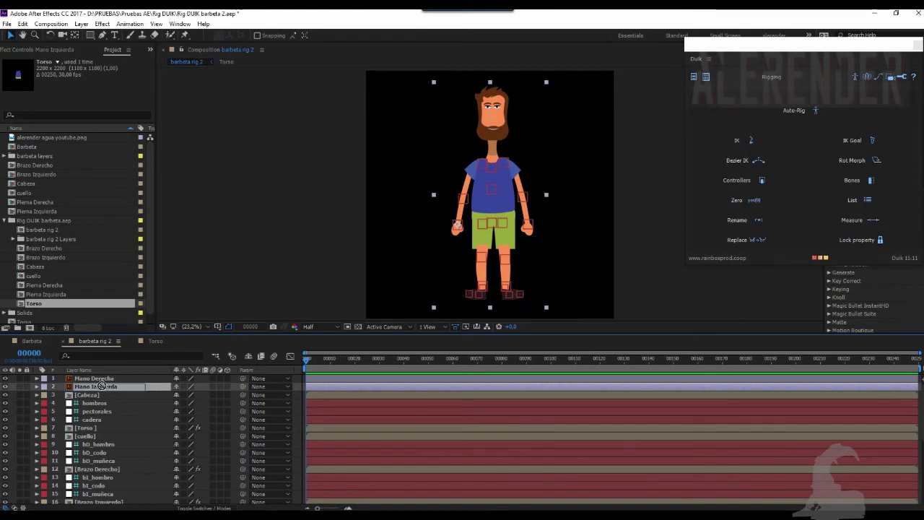
{"action": "scroll", "coordinate": [123, 498], "scroll_direction": "down", "scroll_amount": 2}
{"action": "left_click_drag", "start_coordinate": [123, 498], "coordinate": [123, 483]}
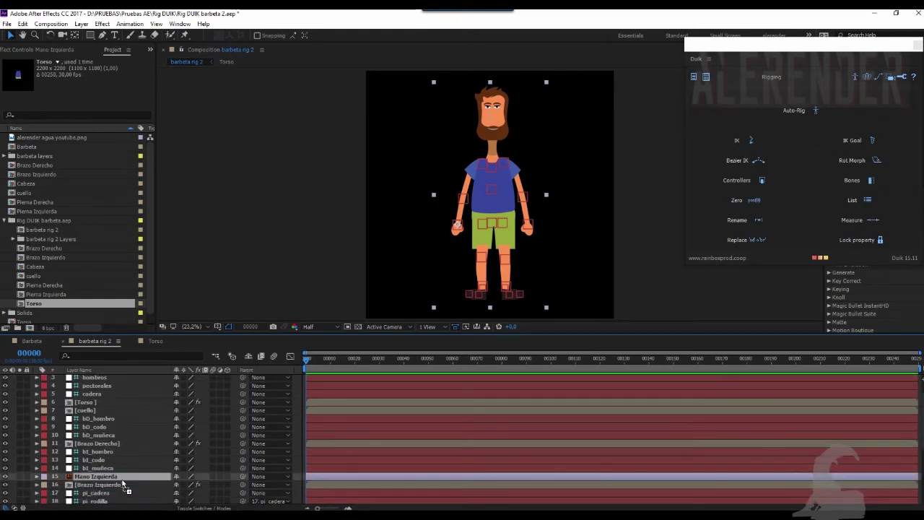
{"action": "left_click_drag", "start_coordinate": [241, 479], "coordinate": [105, 470]}
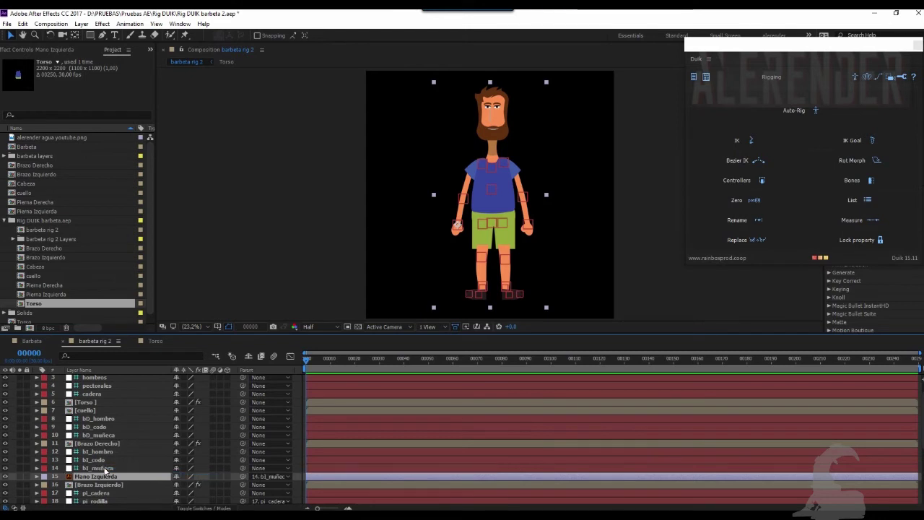
Move Mano Derecha below bD_muñeca and parent it to that wrist bone
{"action": "scroll", "coordinate": [109, 385], "scroll_direction": "up", "scroll_amount": 1}
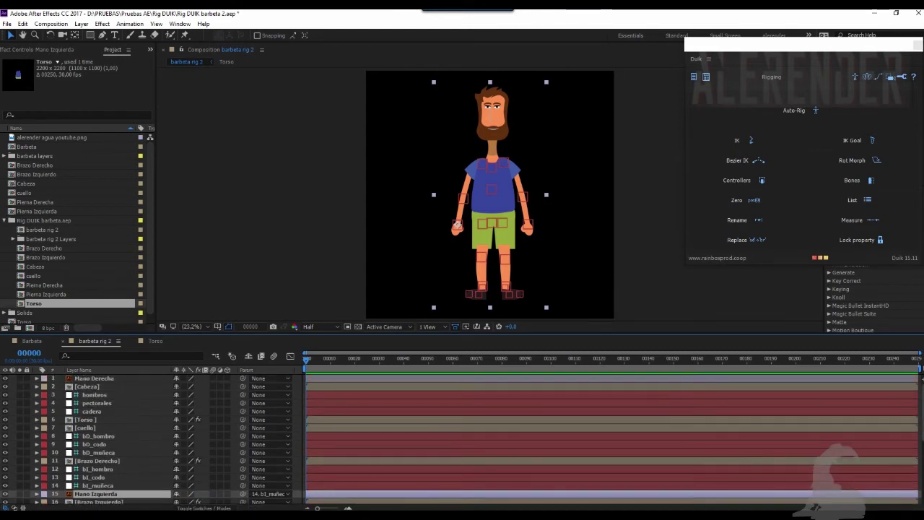
{"action": "left_click_drag", "start_coordinate": [104, 380], "coordinate": [248, 450]}
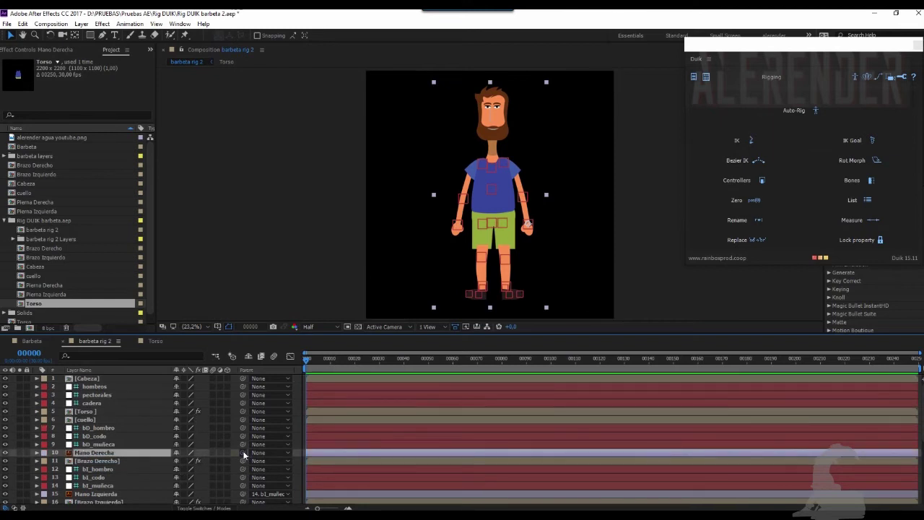
{"action": "left_click_drag", "start_coordinate": [243, 453], "coordinate": [95, 448]}
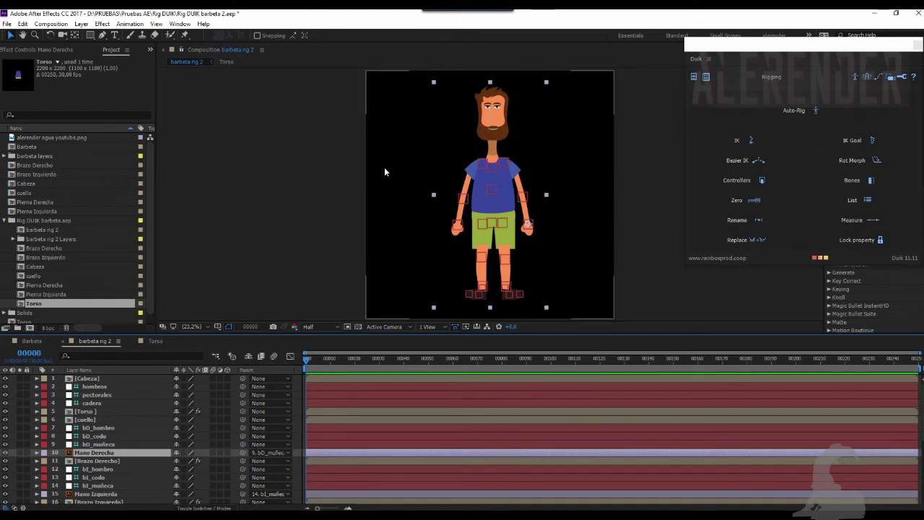
{"action": "left_click", "coordinate": [93, 421]}
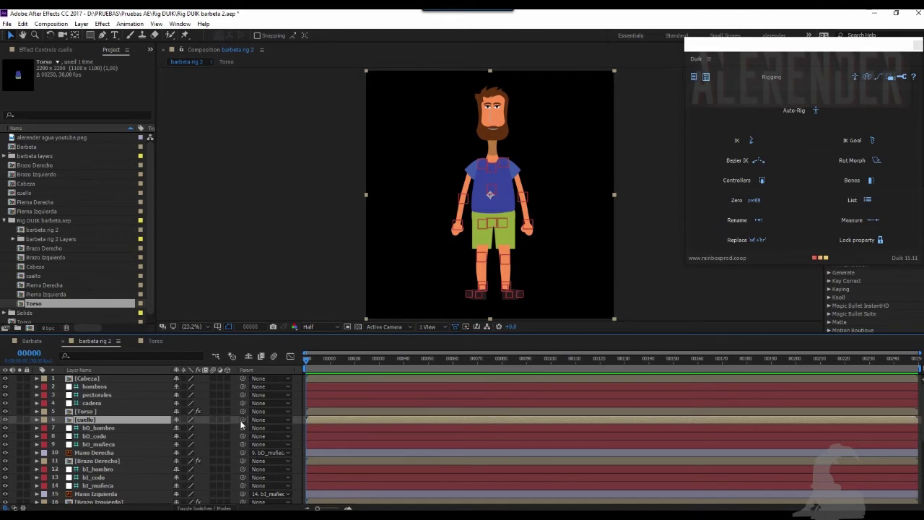
Parent cuello, bD_hombro and bI_hombro to hombros
{"action": "left_click_drag", "start_coordinate": [241, 422], "coordinate": [109, 387]}
{"action": "left_click_drag", "start_coordinate": [242, 427], "coordinate": [104, 389]}
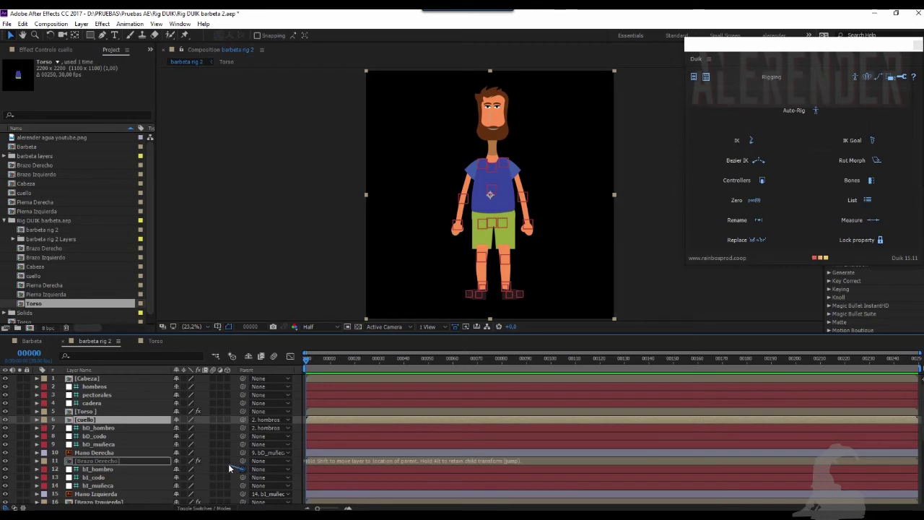
{"action": "left_click_drag", "start_coordinate": [242, 469], "coordinate": [98, 390]}
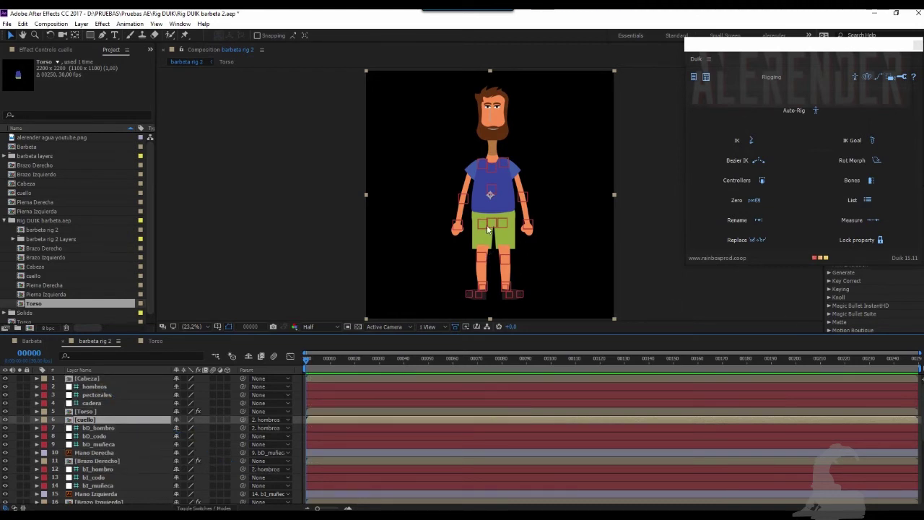
Parent the pD_cadera and pi_cadera hip bones to cadera
{"action": "scroll", "coordinate": [144, 440], "scroll_direction": "down", "scroll_amount": 5}
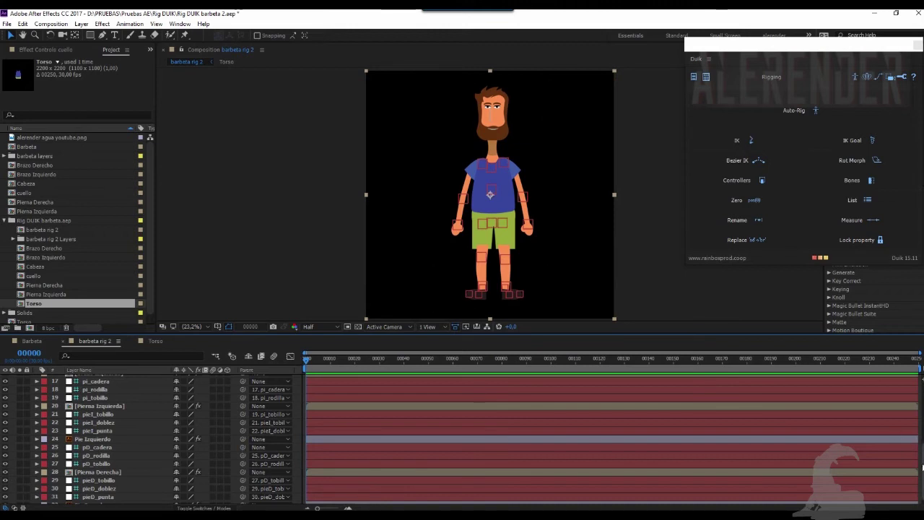
{"action": "scroll", "coordinate": [922, 467], "scroll_direction": "up", "scroll_amount": 1}
{"action": "scroll", "coordinate": [922, 467], "scroll_direction": "up", "scroll_amount": 1}
{"action": "scroll", "coordinate": [922, 468], "scroll_direction": "up", "scroll_amount": 2}
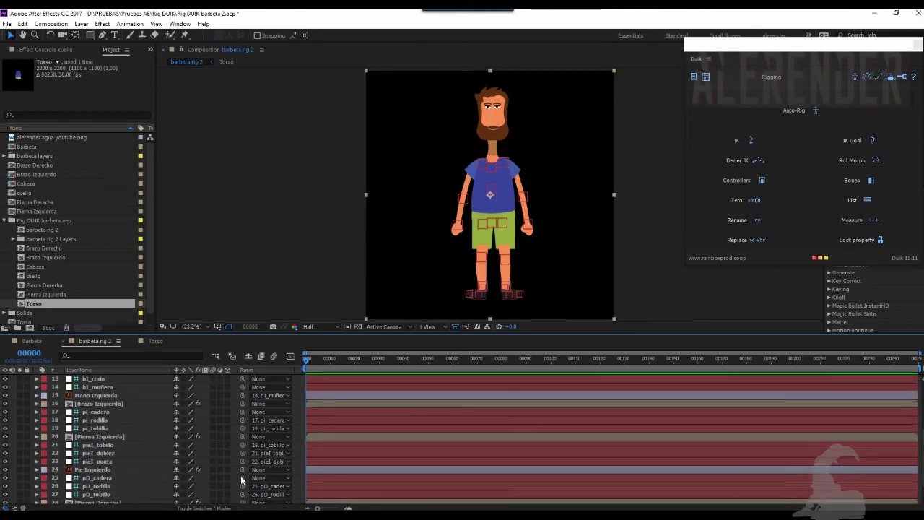
{"action": "mouse_move", "coordinate": [243, 478]}
{"action": "left_mouse_down"}
{"action": "mouse_move", "coordinate": [159, 393]}
{"action": "mouse_move", "coordinate": [134, 395]}
{"action": "left_mouse_up"}
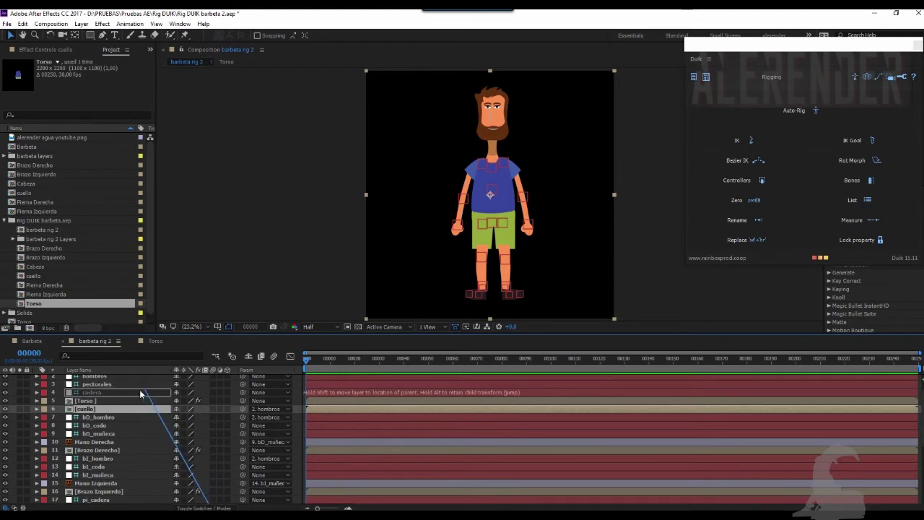
{"action": "left_click_drag", "start_coordinate": [134, 396], "coordinate": [135, 396]}
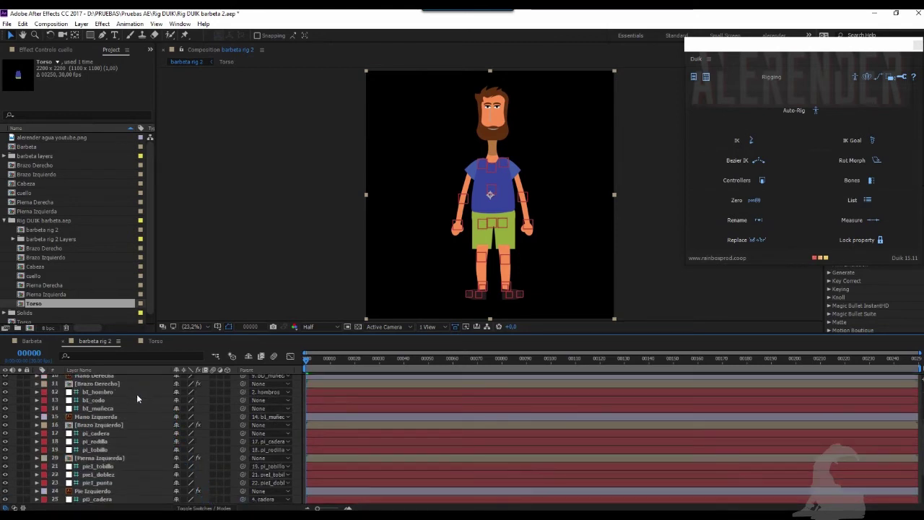
{"action": "scroll", "coordinate": [923, 462], "scroll_direction": "down", "scroll_amount": 1}
{"action": "scroll", "coordinate": [922, 462], "scroll_direction": "down", "scroll_amount": 1}
{"action": "scroll", "coordinate": [922, 462], "scroll_direction": "down", "scroll_amount": 1}
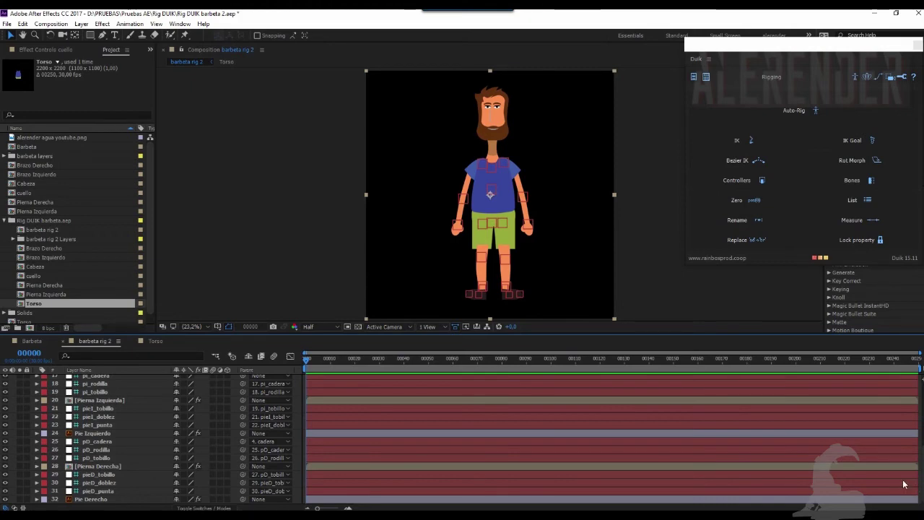
{"action": "scroll", "coordinate": [603, 449], "scroll_direction": "up", "scroll_amount": 1}
{"action": "scroll", "coordinate": [603, 449], "scroll_direction": "up", "scroll_amount": 1}
{"action": "scroll", "coordinate": [603, 449], "scroll_direction": "up", "scroll_amount": 1}
{"action": "scroll", "coordinate": [603, 449], "scroll_direction": "up", "scroll_amount": 1}
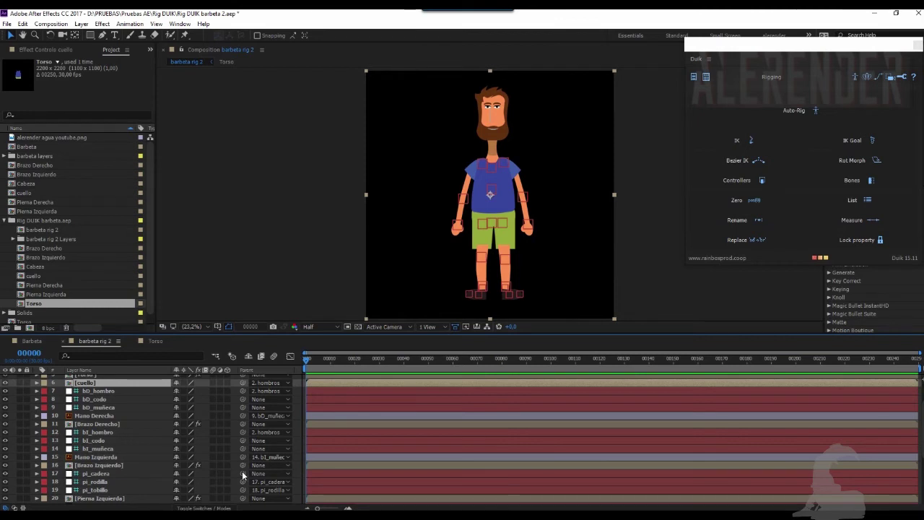
{"action": "left_click_drag", "start_coordinate": [243, 474], "coordinate": [150, 389]}
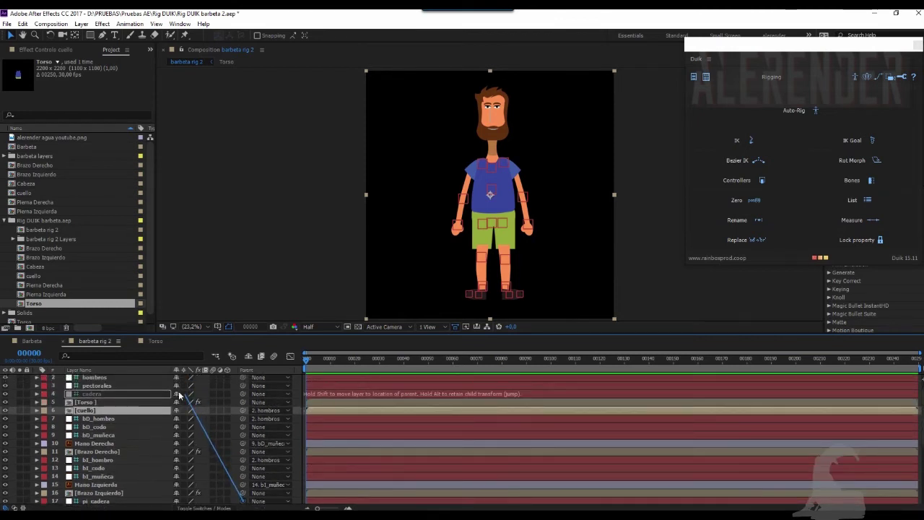
{"action": "left_click_drag", "start_coordinate": [149, 390], "coordinate": [107, 398]}
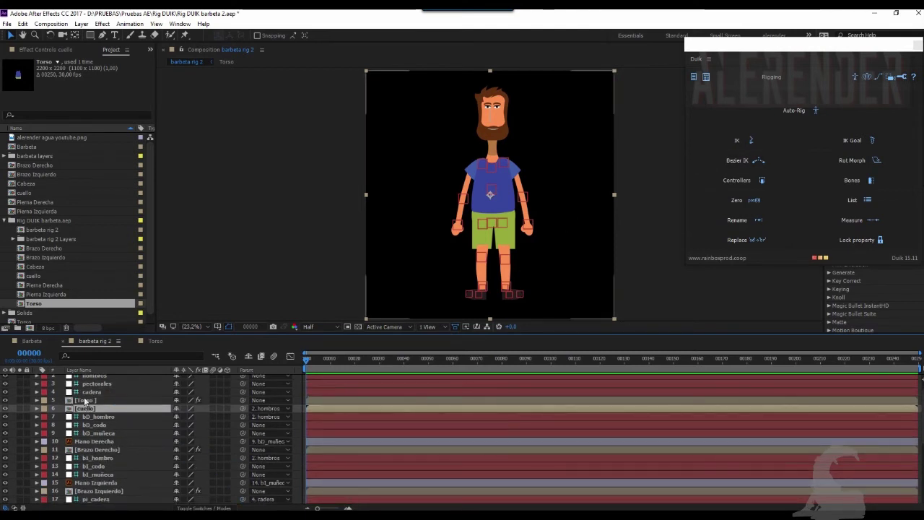
Pull the cadera controller down to test the legs, undo it, then select pi_tobillo
{"action": "left_click", "coordinate": [98, 393]}
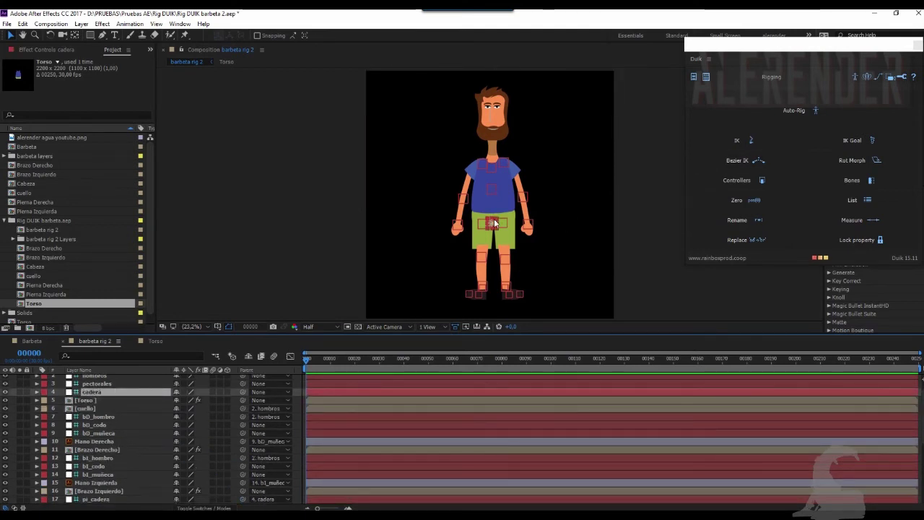
{"action": "left_click_drag", "start_coordinate": [495, 224], "coordinate": [496, 229]}
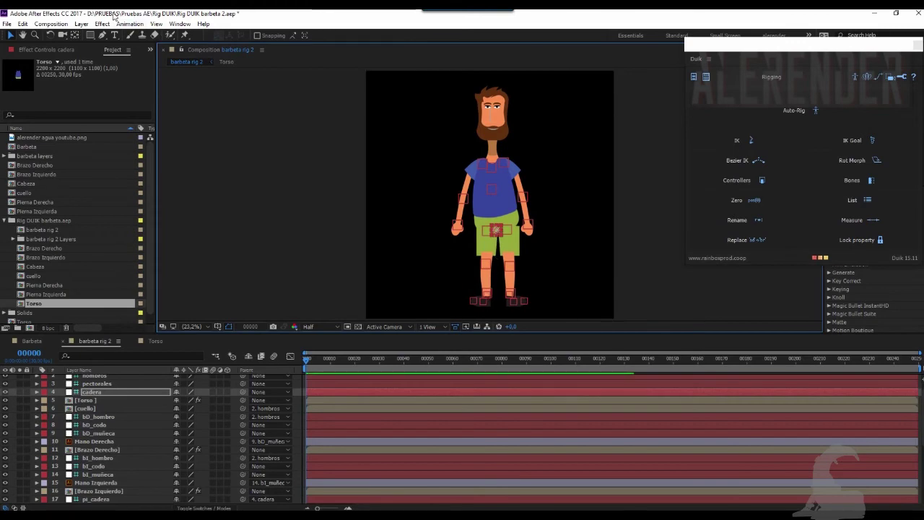
{"action": "left_click", "coordinate": [23, 23]}
{"action": "left_click", "coordinate": [29, 34]}
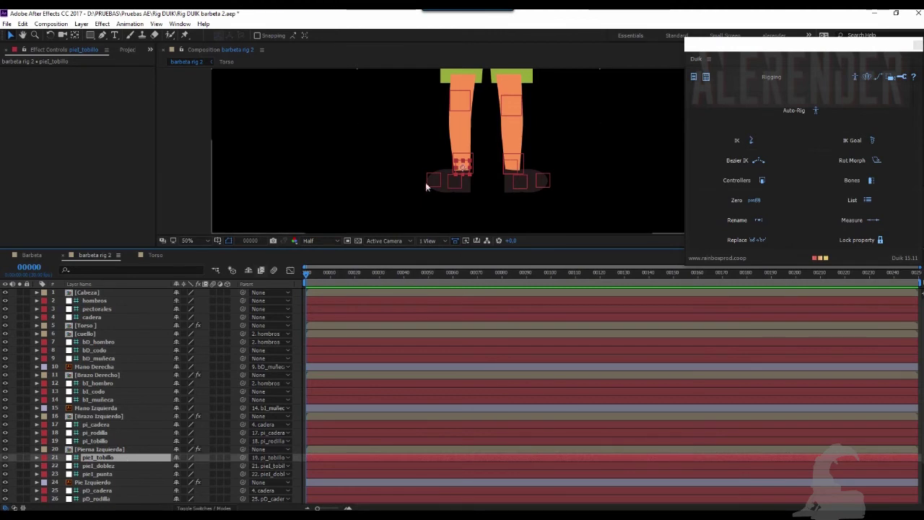
{"action": "left_click", "coordinate": [95, 441]}
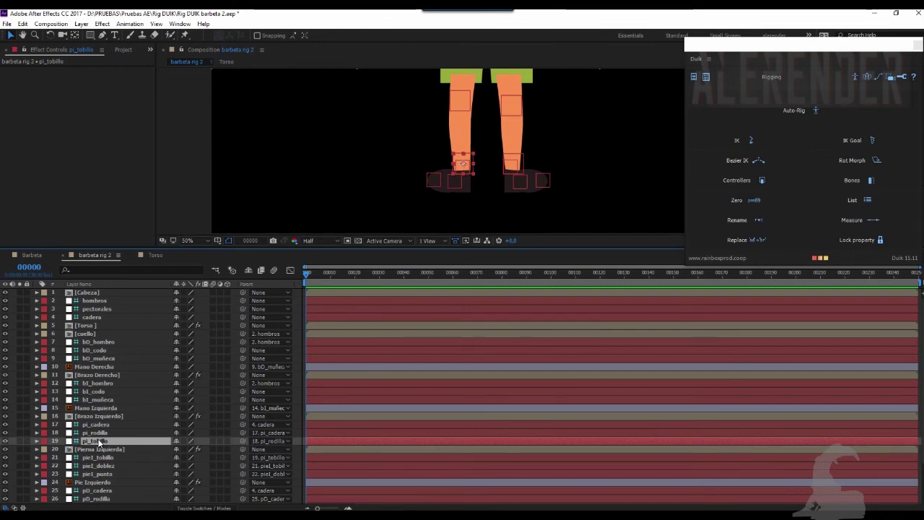
Create the Duik controller C_pi_tobillo and place it just above pi_cadera
{"action": "left_click", "coordinate": [761, 181]}
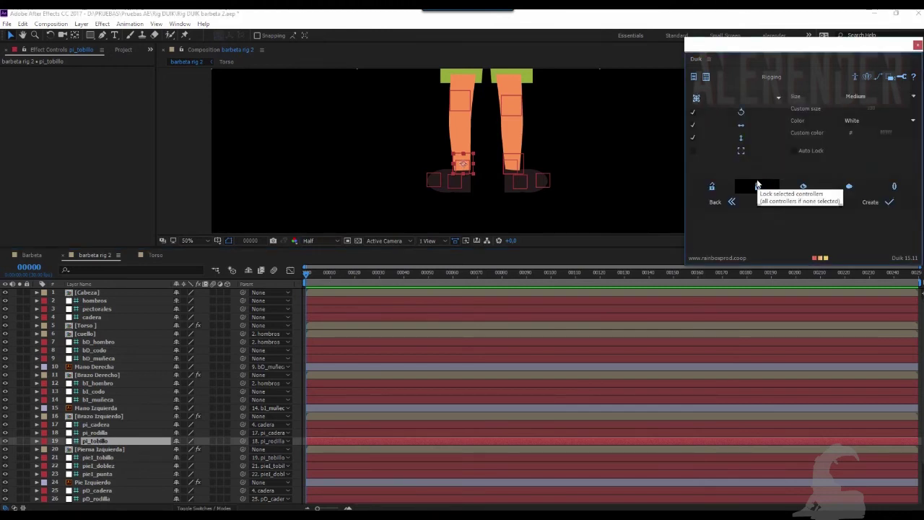
{"action": "left_click", "coordinate": [887, 202]}
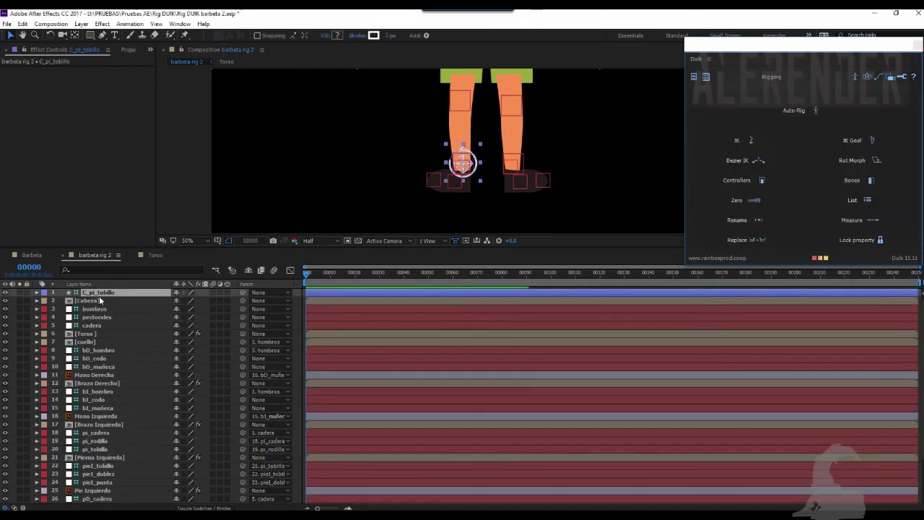
{"action": "left_click_drag", "start_coordinate": [100, 300], "coordinate": [126, 431]}
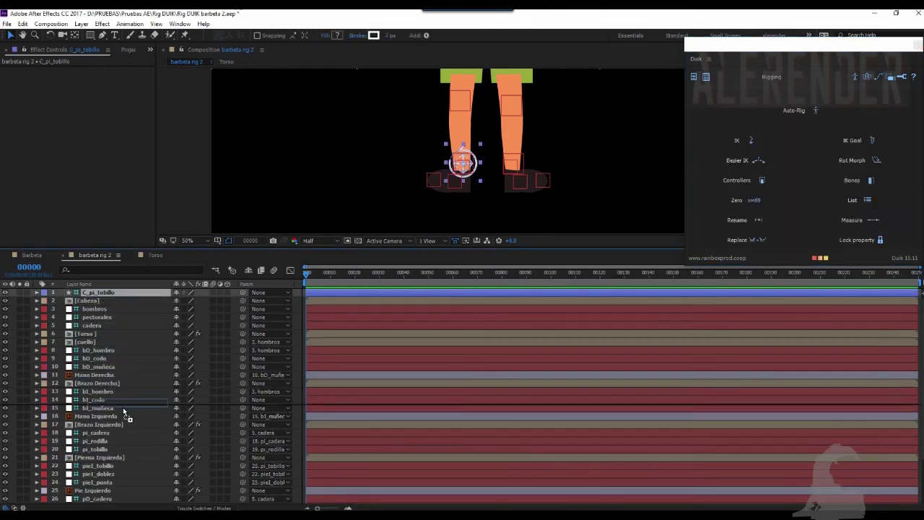
{"action": "left_click_drag", "start_coordinate": [127, 431], "coordinate": [104, 438]}
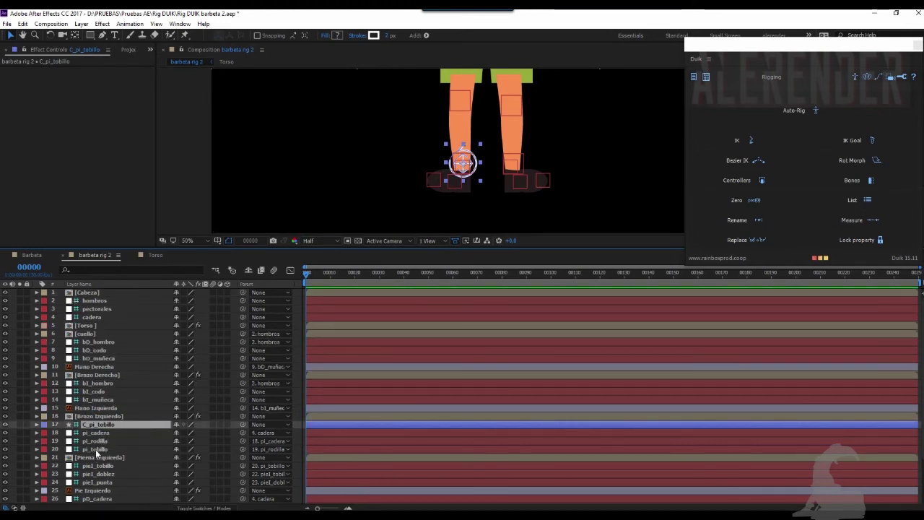
Create a Duik IK on pi_tobillo, pi_rodilla and pi_cadera driven by C_pi_tobillo
{"action": "left_click", "coordinate": [95, 449]}
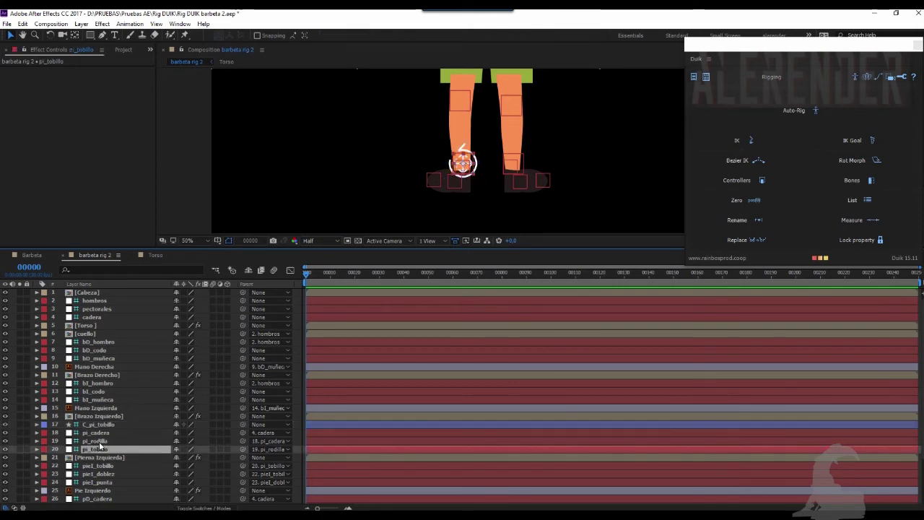
{"action": "left_click", "coordinate": [96, 441], "text": "ctrl"}
{"action": "left_click", "coordinate": [96, 433], "text": "ctrl"}
{"action": "left_click", "coordinate": [99, 424], "text": "ctrl"}
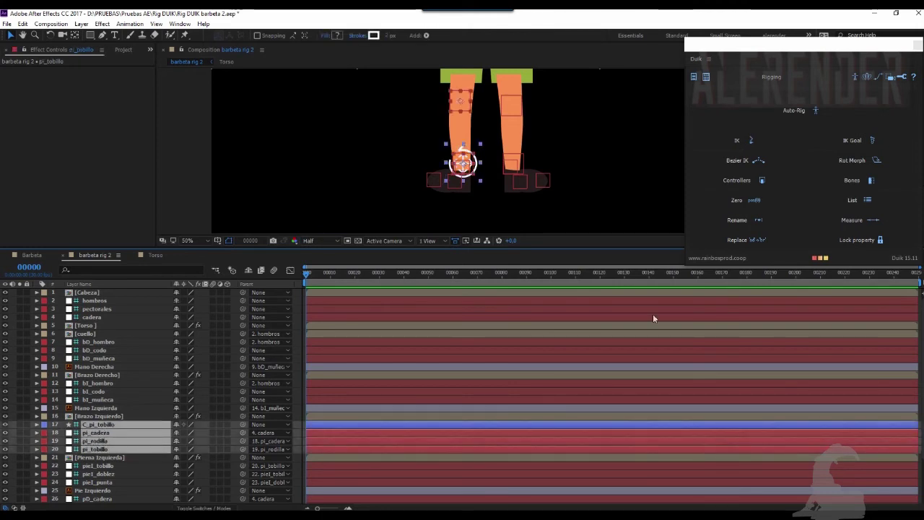
{"action": "left_click", "coordinate": [749, 142]}
{"action": "left_click", "coordinate": [861, 190]}
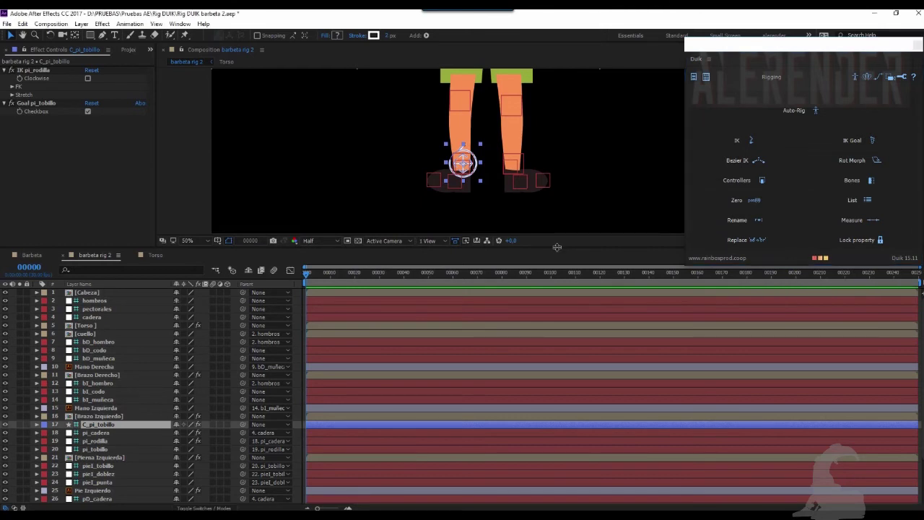
Test the left knee by raising the foot and toggling Clockwise, then put the foot back
{"action": "left_click_drag", "start_coordinate": [557, 247], "coordinate": [537, 383]}
{"action": "mouse_move", "coordinate": [463, 231]}
{"action": "left_mouse_down"}
{"action": "mouse_move", "coordinate": [439, 208]}
{"action": "mouse_move", "coordinate": [456, 242]}
{"action": "mouse_move", "coordinate": [437, 210]}
{"action": "left_mouse_up"}
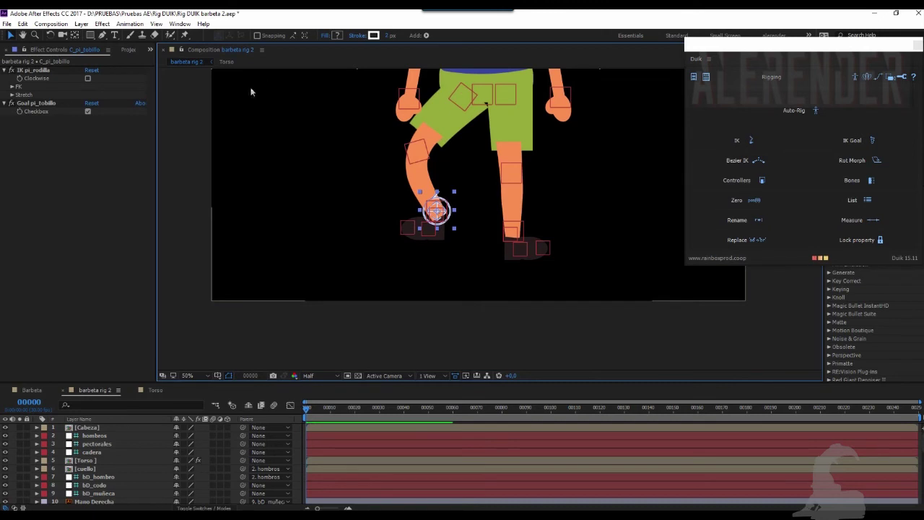
{"action": "left_click", "coordinate": [88, 78]}
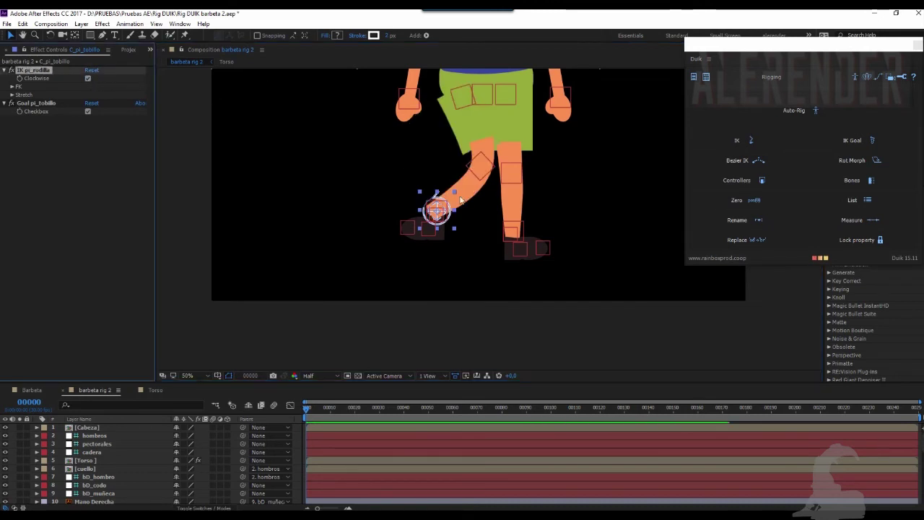
{"action": "left_click", "coordinate": [87, 78]}
{"action": "mouse_move", "coordinate": [436, 204]}
{"action": "left_mouse_down"}
{"action": "mouse_move", "coordinate": [454, 233]}
{"action": "mouse_move", "coordinate": [469, 230]}
{"action": "left_mouse_up"}
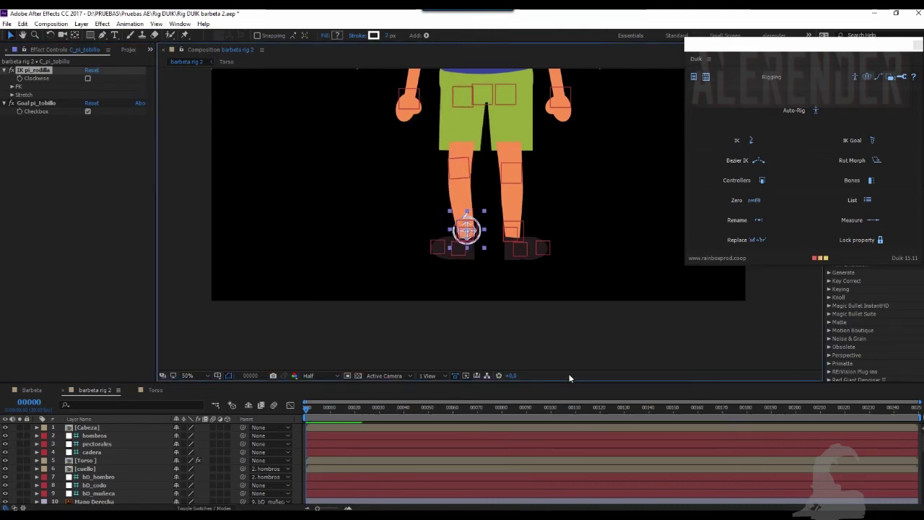
{"action": "left_click_drag", "start_coordinate": [571, 384], "coordinate": [567, 334]}
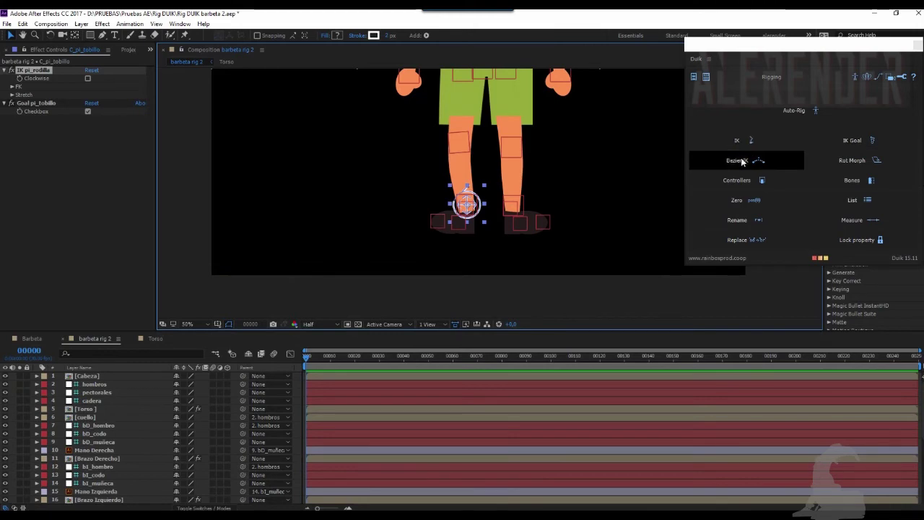
Create a C_pD_tobillo controller on the right ankle and place it above pD_cadera
{"action": "scroll", "coordinate": [145, 433], "scroll_direction": "down", "scroll_amount": 2}
{"action": "scroll", "coordinate": [145, 433], "scroll_direction": "down", "scroll_amount": 2}
{"action": "scroll", "coordinate": [144, 433], "scroll_direction": "down", "scroll_amount": 2}
{"action": "scroll", "coordinate": [145, 433], "scroll_direction": "down", "scroll_amount": 1}
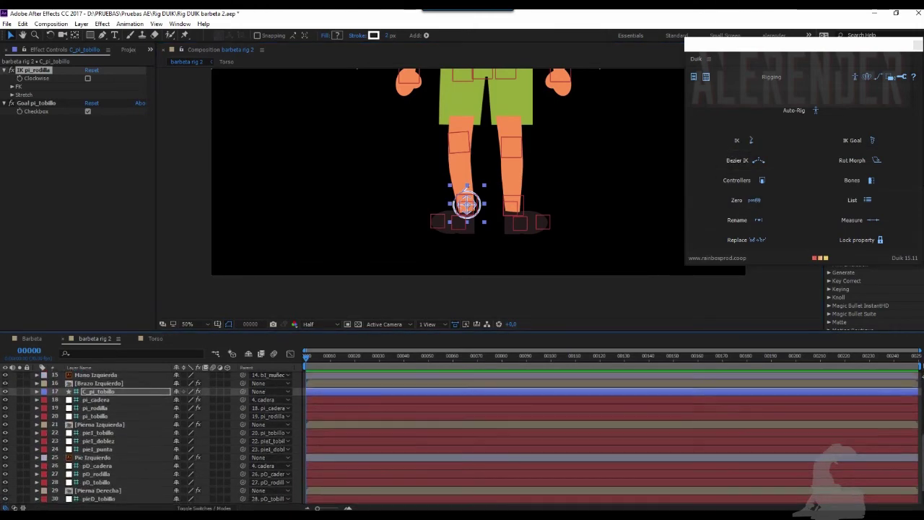
{"action": "scroll", "coordinate": [145, 433], "scroll_direction": "down", "scroll_amount": 1}
{"action": "scroll", "coordinate": [71, 476], "scroll_direction": "down", "scroll_amount": 1}
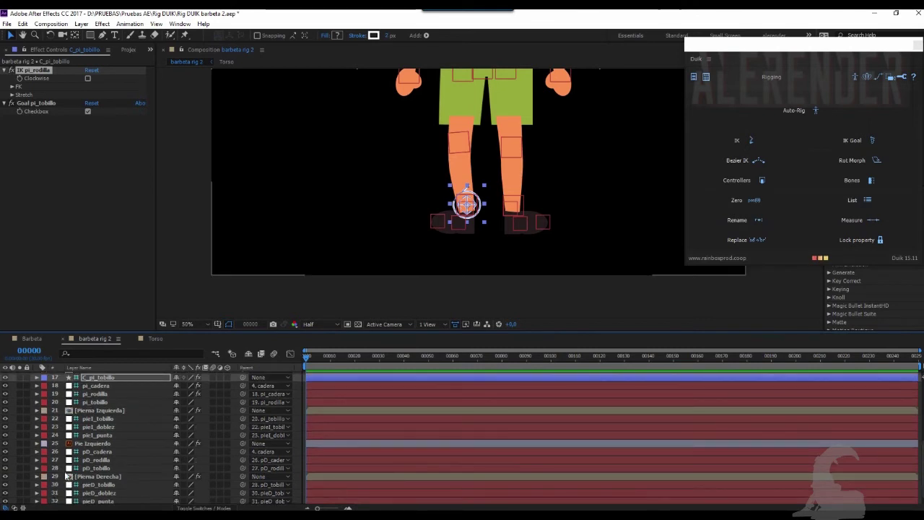
{"action": "left_click", "coordinate": [96, 467]}
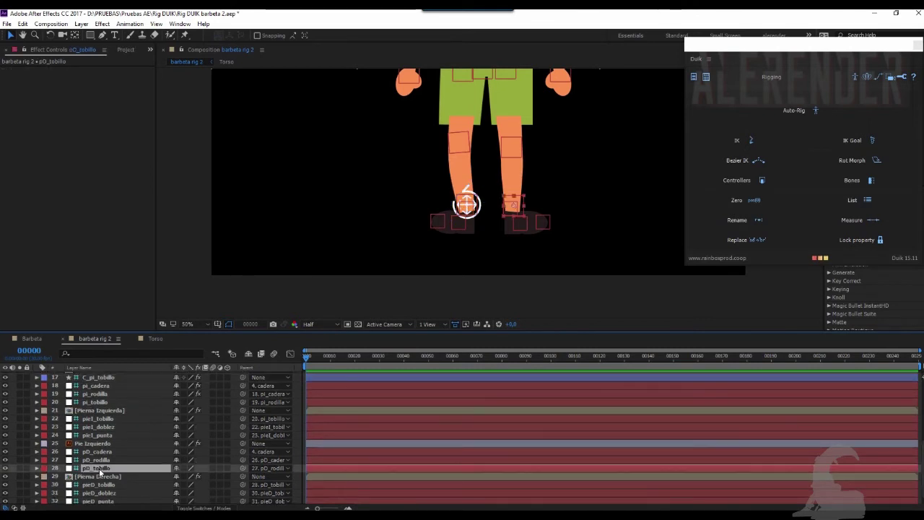
{"action": "left_click", "coordinate": [767, 182]}
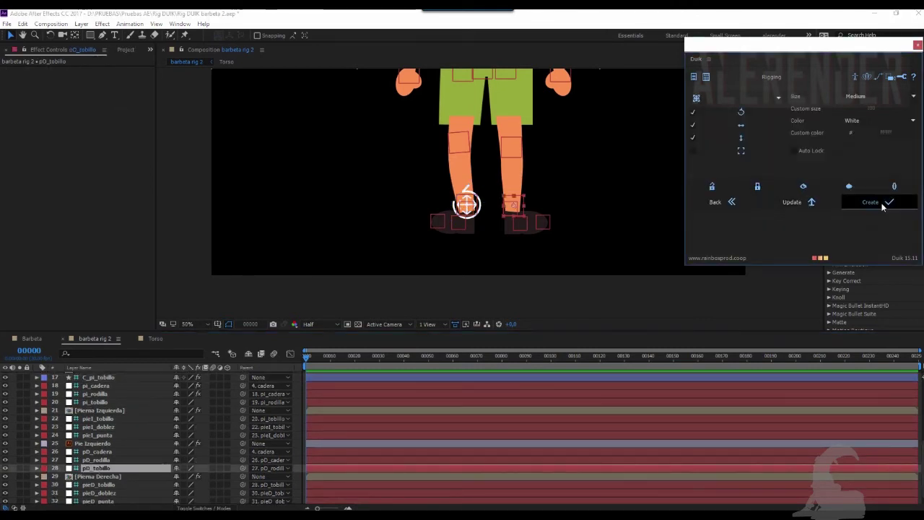
{"action": "left_click", "coordinate": [881, 202]}
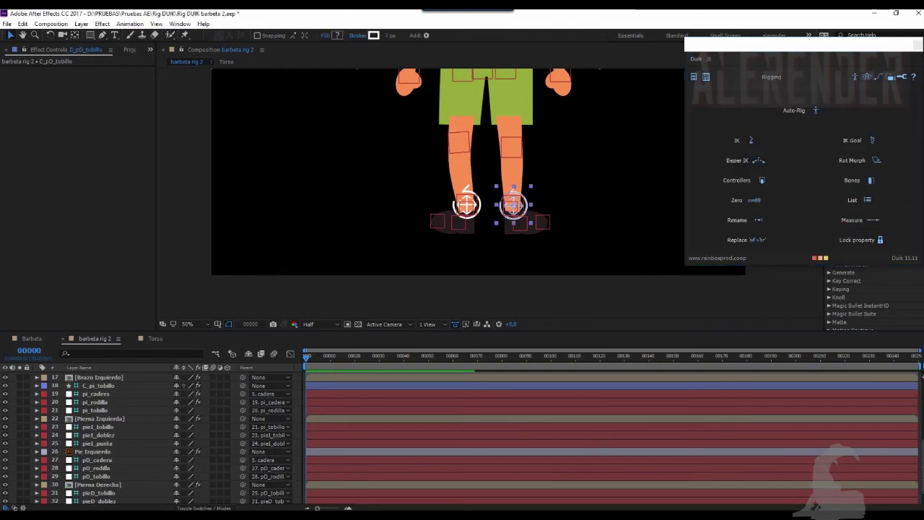
{"action": "left_click_drag", "start_coordinate": [923, 469], "coordinate": [922, 379]}
{"action": "left_click_drag", "start_coordinate": [100, 377], "coordinate": [118, 417]}
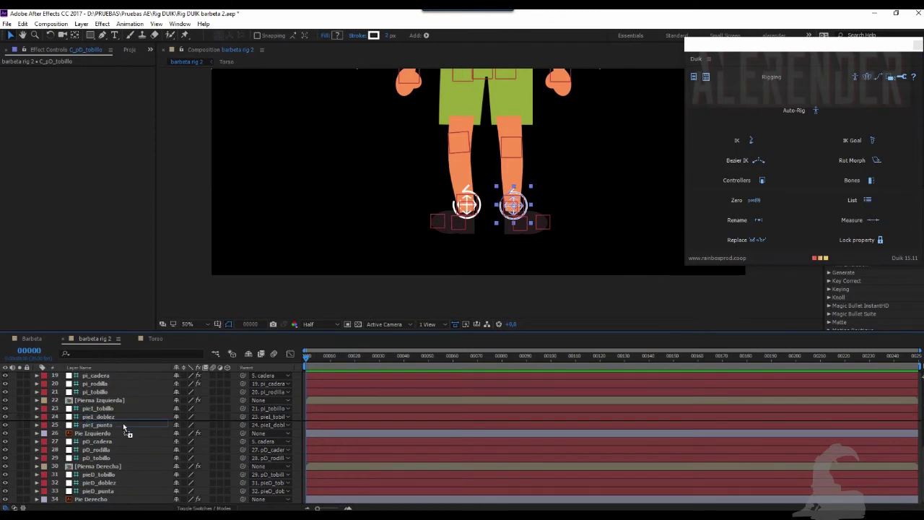
{"action": "left_click_drag", "start_coordinate": [118, 417], "coordinate": [103, 441]}
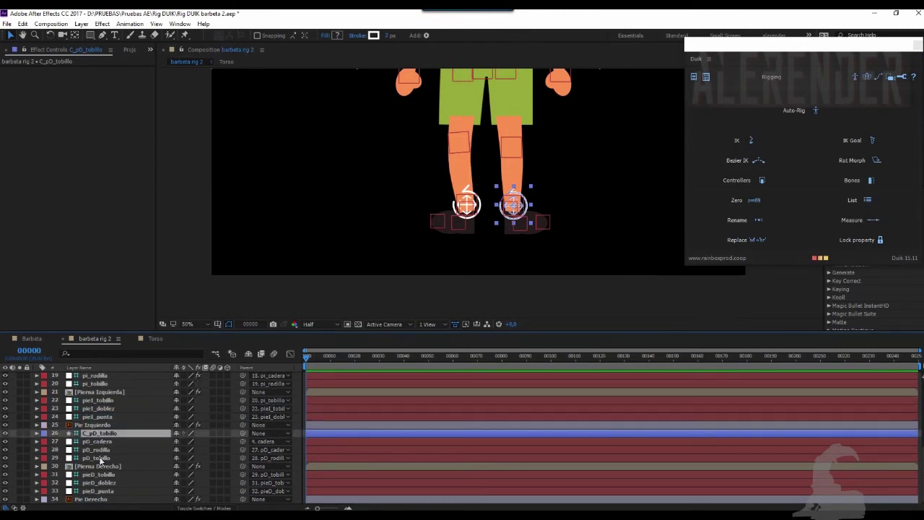
Create a Duik IK on pD_tobillo, pD_rodilla and pD_cadera driven by C_pD_tobillo, then test it
{"action": "left_click", "coordinate": [105, 459]}
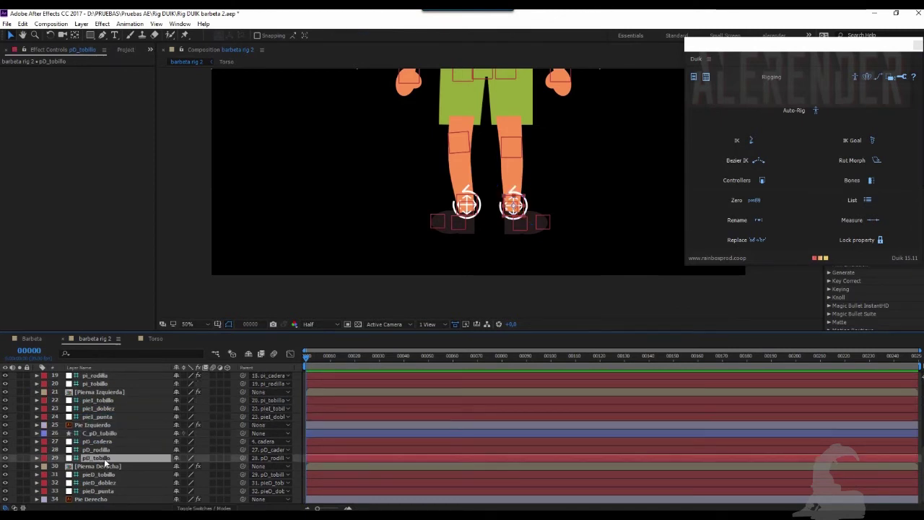
{"action": "left_click", "coordinate": [105, 449], "text": "ctrl"}
{"action": "left_click", "coordinate": [105, 442], "text": "ctrl"}
{"action": "left_click", "coordinate": [103, 433], "text": "ctrl"}
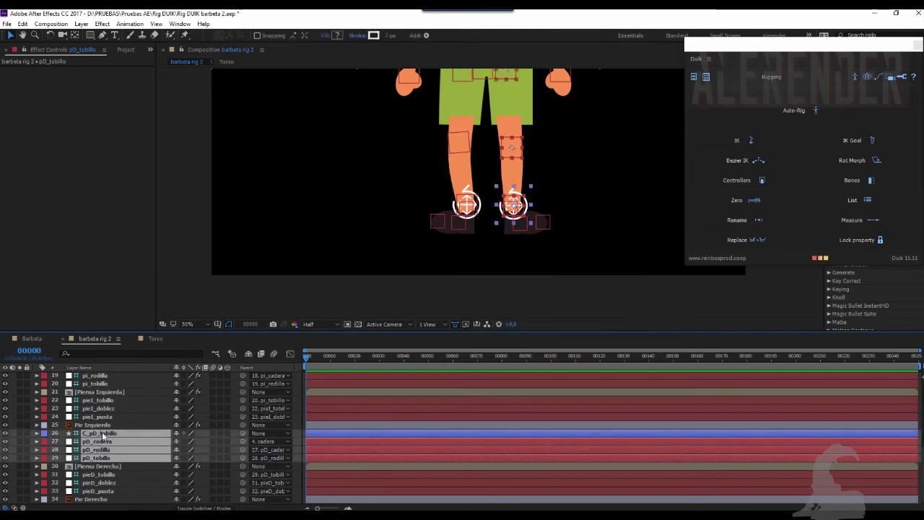
{"action": "left_click", "coordinate": [749, 141]}
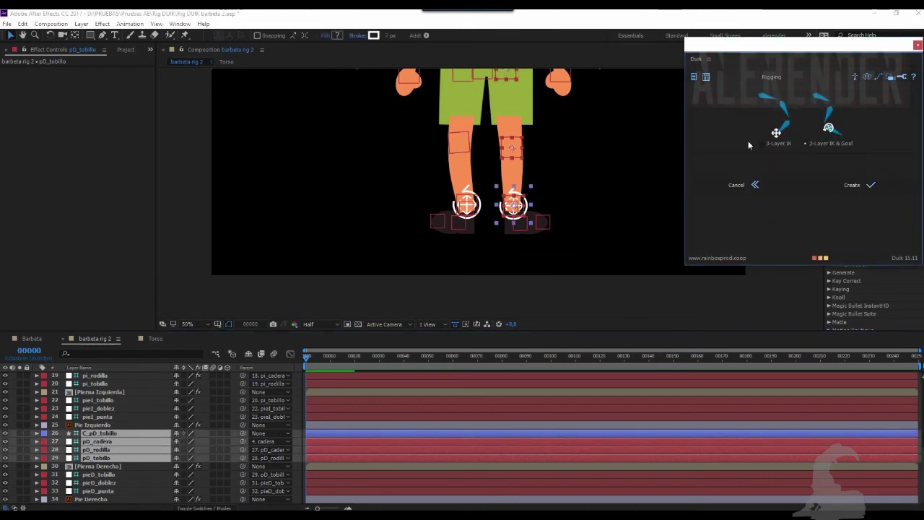
{"action": "left_click", "coordinate": [866, 191]}
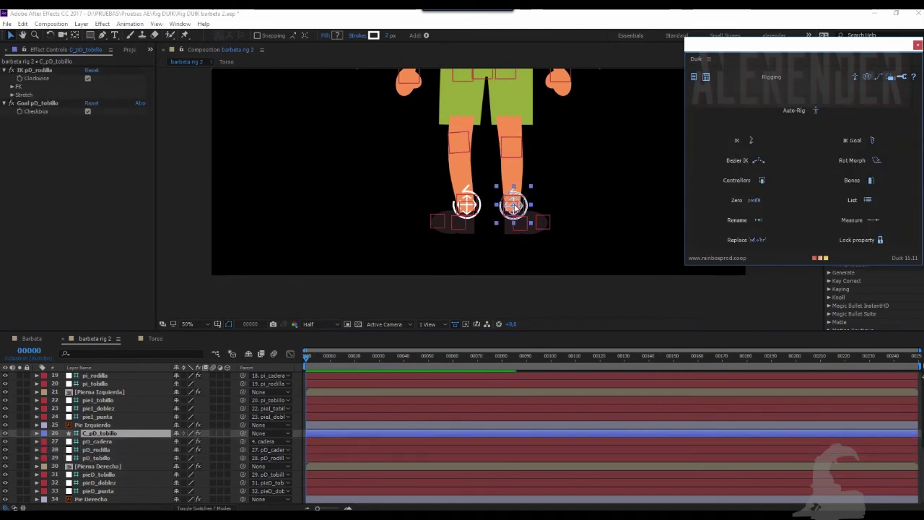
{"action": "left_click_drag", "start_coordinate": [517, 202], "coordinate": [510, 205]}
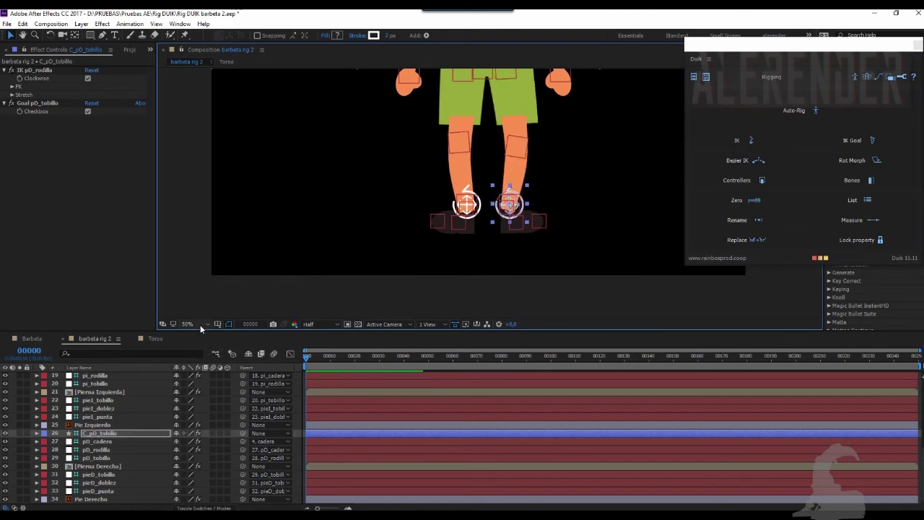
Set the viewer magnification to Fit and select the bl_muñeca wrist layer
{"action": "left_click", "coordinate": [200, 324]}
{"action": "left_click", "coordinate": [202, 340]}
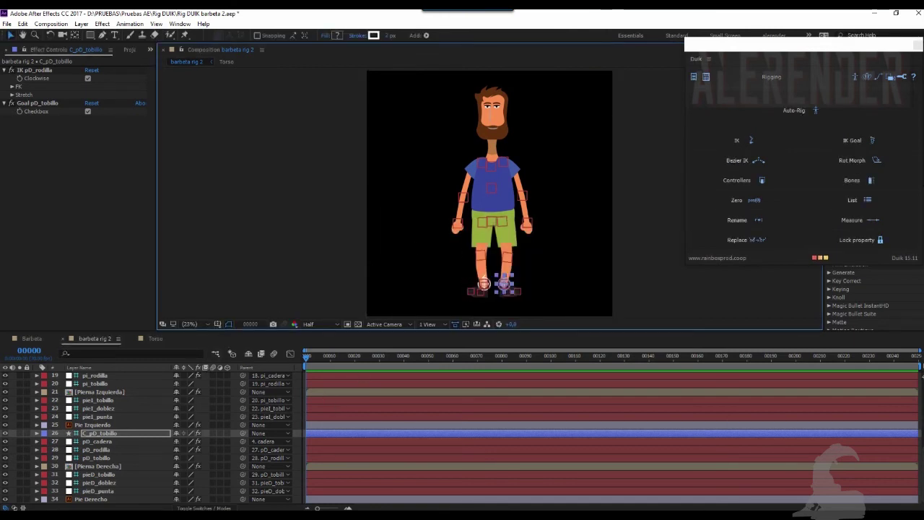
{"action": "scroll", "coordinate": [145, 433], "scroll_direction": "up", "scroll_amount": 1}
{"action": "scroll", "coordinate": [144, 433], "scroll_direction": "up", "scroll_amount": 1}
{"action": "scroll", "coordinate": [145, 433], "scroll_direction": "up", "scroll_amount": 1}
{"action": "scroll", "coordinate": [657, 452], "scroll_direction": "up", "scroll_amount": 1}
{"action": "scroll", "coordinate": [656, 452], "scroll_direction": "up", "scroll_amount": 1}
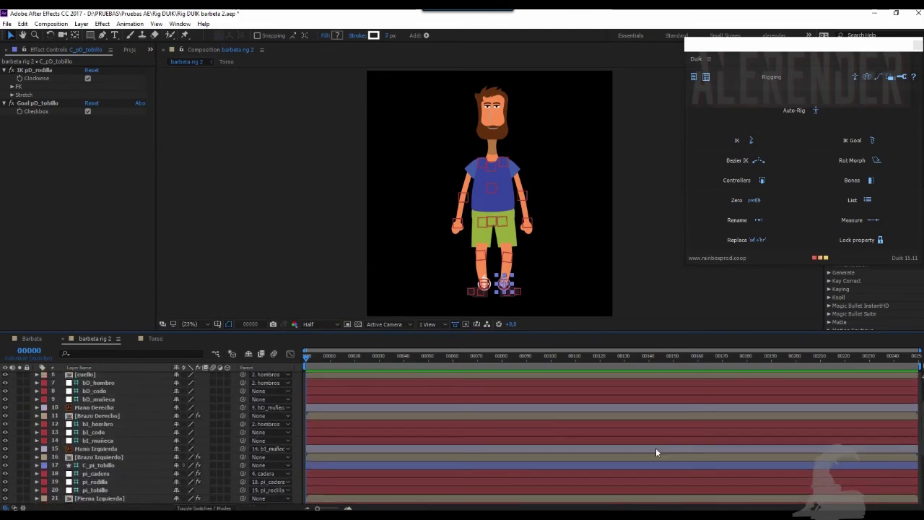
{"action": "left_click", "coordinate": [99, 442]}
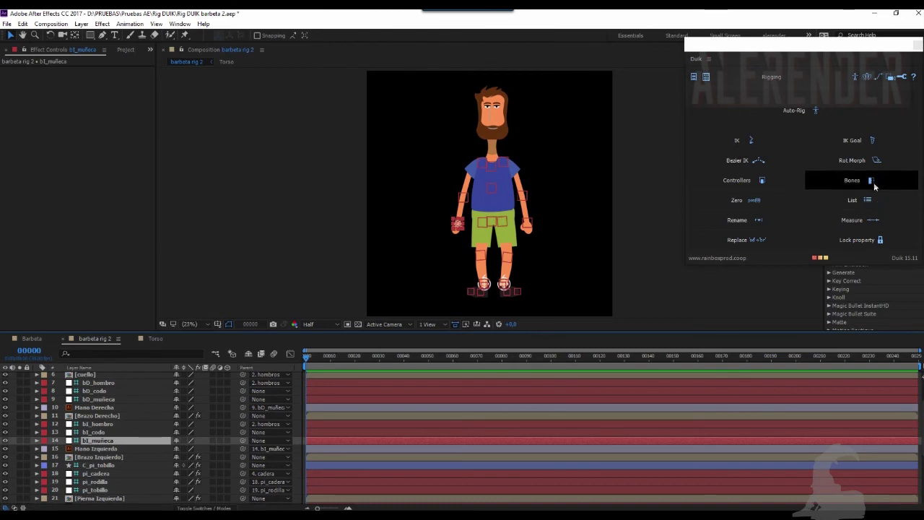
Create a C_bl_muñeca controller on the left wrist
{"action": "left_click", "coordinate": [762, 182]}
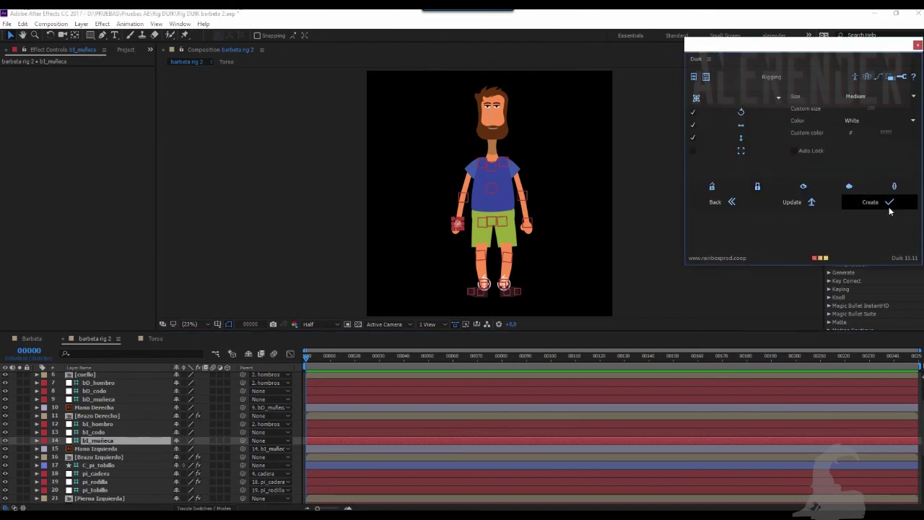
{"action": "left_click", "coordinate": [888, 205]}
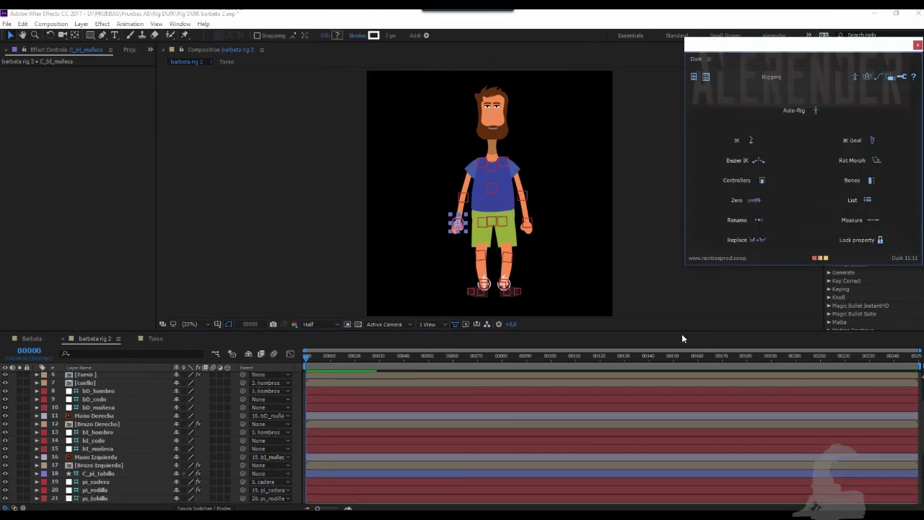
{"action": "left_click_drag", "start_coordinate": [682, 331], "coordinate": [681, 296]}
{"action": "scroll", "coordinate": [104, 456], "scroll_direction": "up", "scroll_amount": 2}
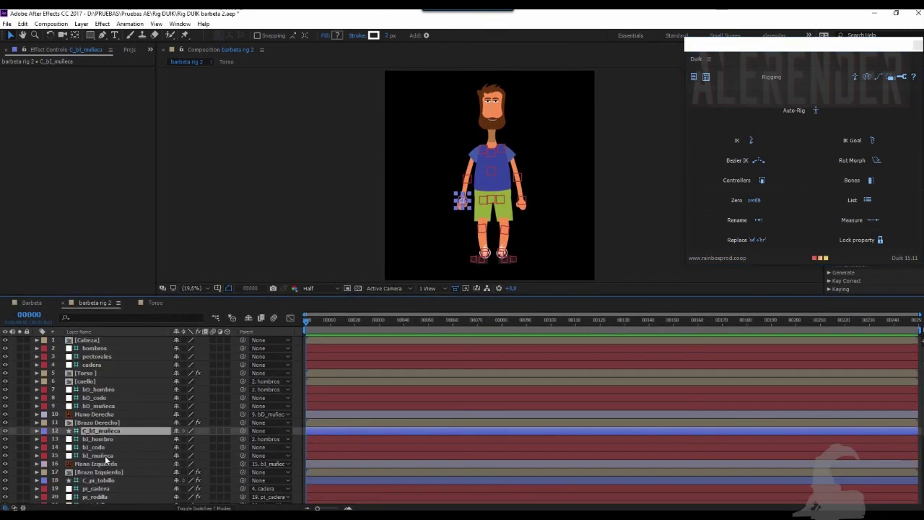
Create a Duik IK on bl_muñeca, bl_codo and bl_hombro driven by C_bl_muñeca, and test the elbow
{"action": "left_click", "coordinate": [105, 456]}
{"action": "left_click", "coordinate": [96, 446], "text": "ctrl"}
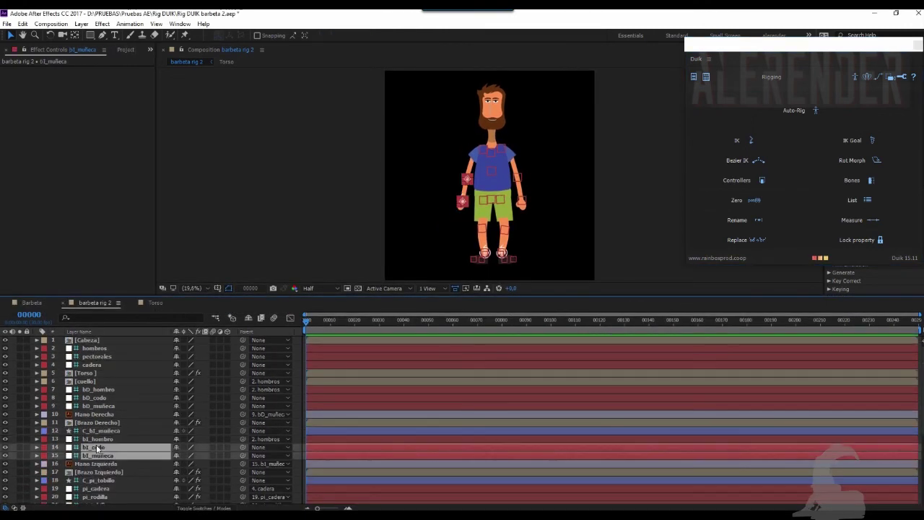
{"action": "left_click", "coordinate": [104, 439], "text": "ctrl"}
{"action": "left_click", "coordinate": [110, 431], "text": "ctrl"}
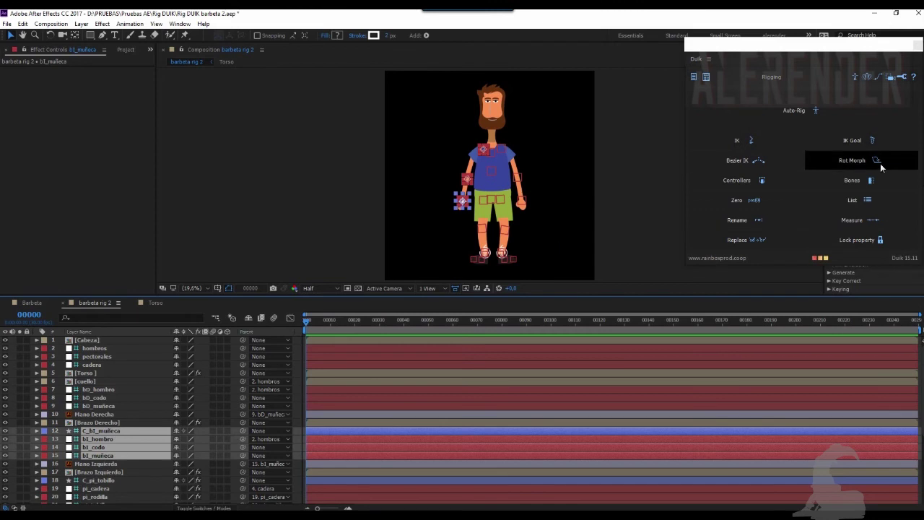
{"action": "left_click", "coordinate": [739, 144]}
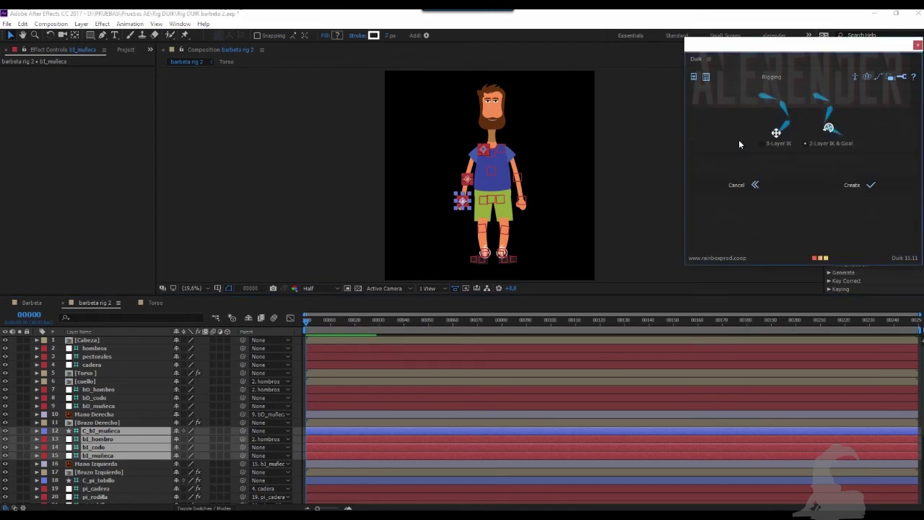
{"action": "left_click", "coordinate": [869, 185]}
{"action": "mouse_move", "coordinate": [462, 204]}
{"action": "left_mouse_down"}
{"action": "mouse_move", "coordinate": [459, 185]}
{"action": "mouse_move", "coordinate": [459, 197]}
{"action": "left_mouse_up"}
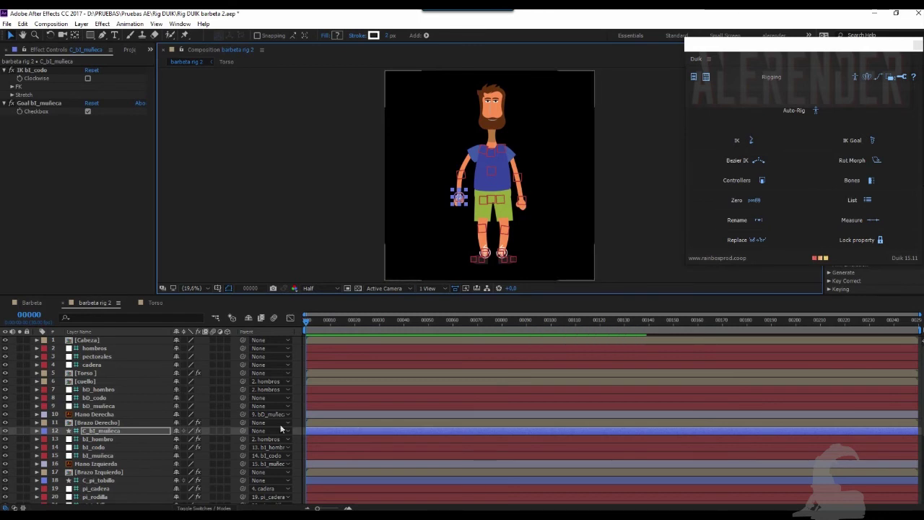
{"action": "left_click", "coordinate": [97, 406]}
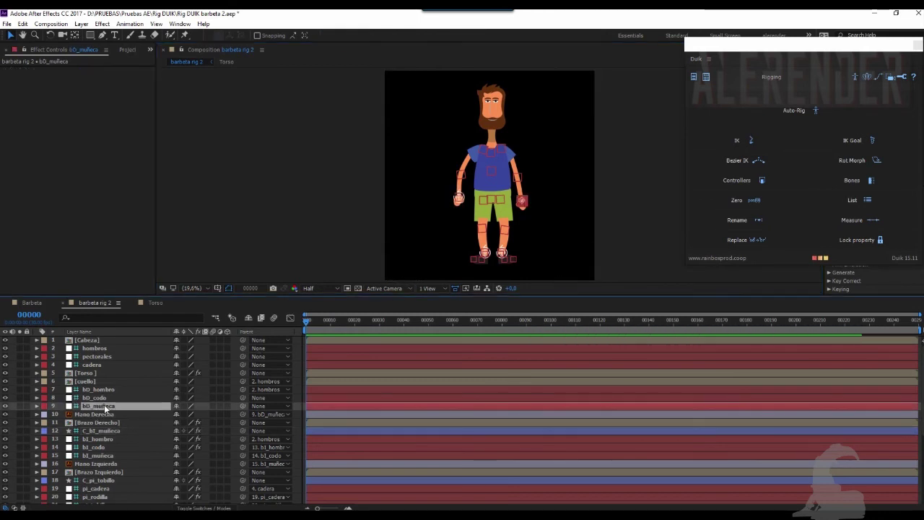
Create C_bD_muñeca below cuello and build a 2-Layer IK & Goal on the right arm bones
{"action": "left_click", "coordinate": [764, 183]}
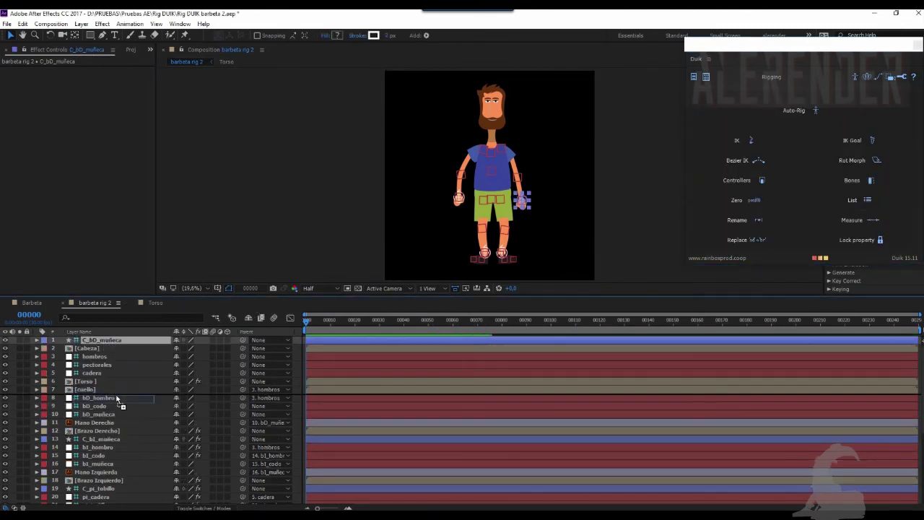
{"action": "left_click_drag", "start_coordinate": [113, 383], "coordinate": [116, 395]}
{"action": "left_click", "coordinate": [99, 415]}
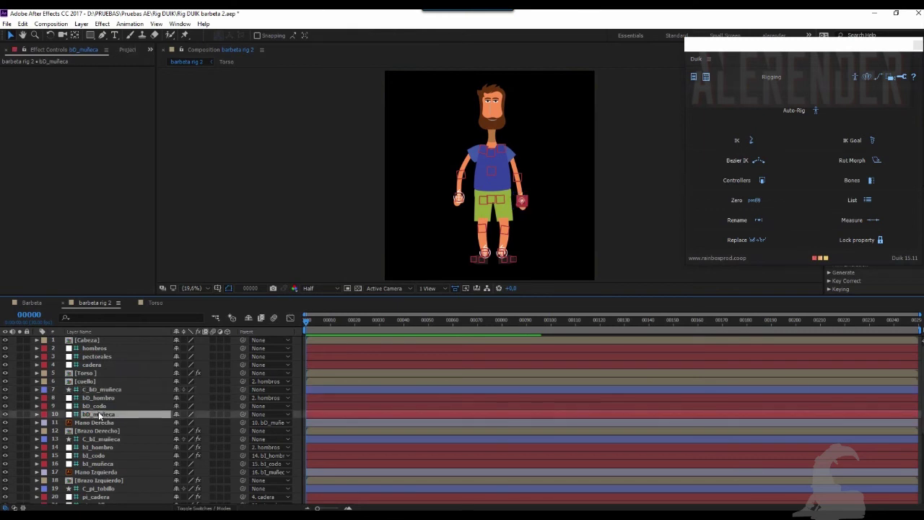
{"action": "left_click", "coordinate": [98, 405], "text": "ctrl"}
{"action": "left_click", "coordinate": [98, 398], "text": "ctrl"}
{"action": "left_click", "coordinate": [101, 389], "text": "ctrl"}
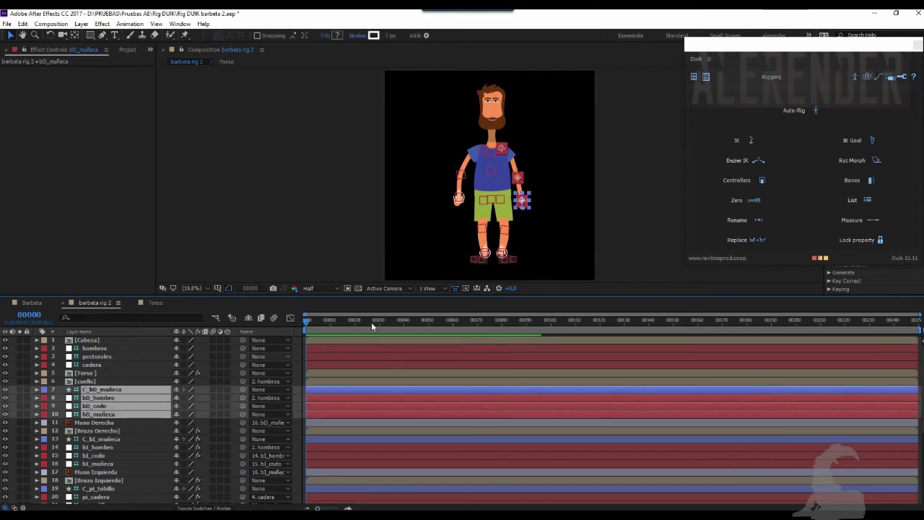
{"action": "left_click", "coordinate": [748, 140]}
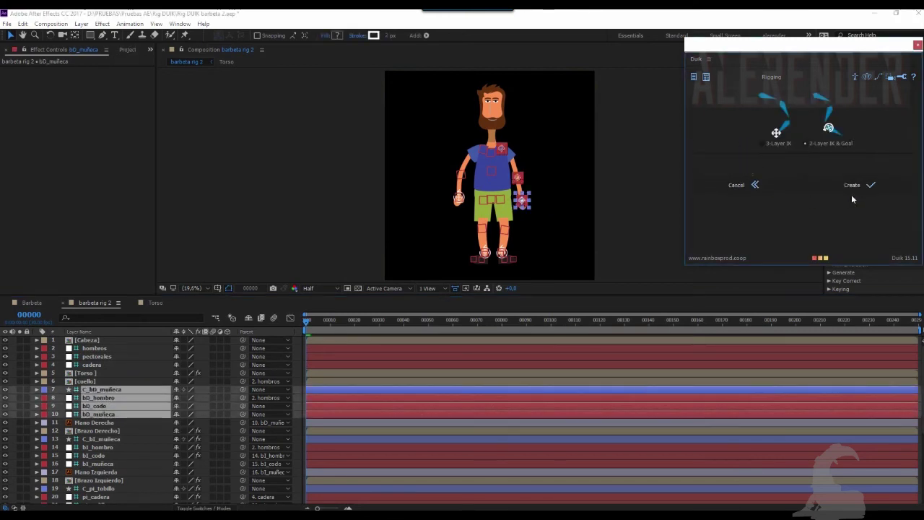
{"action": "left_click", "coordinate": [872, 186]}
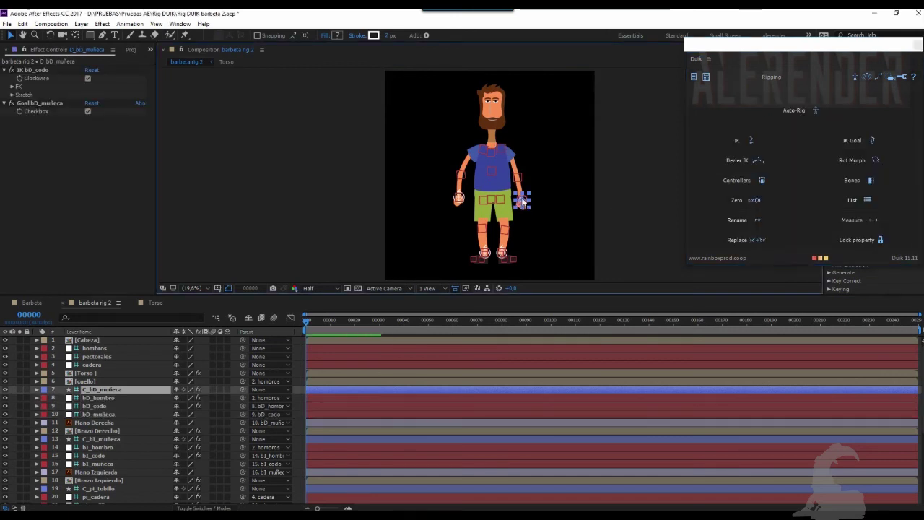
{"action": "left_click_drag", "start_coordinate": [528, 192], "coordinate": [531, 195]}
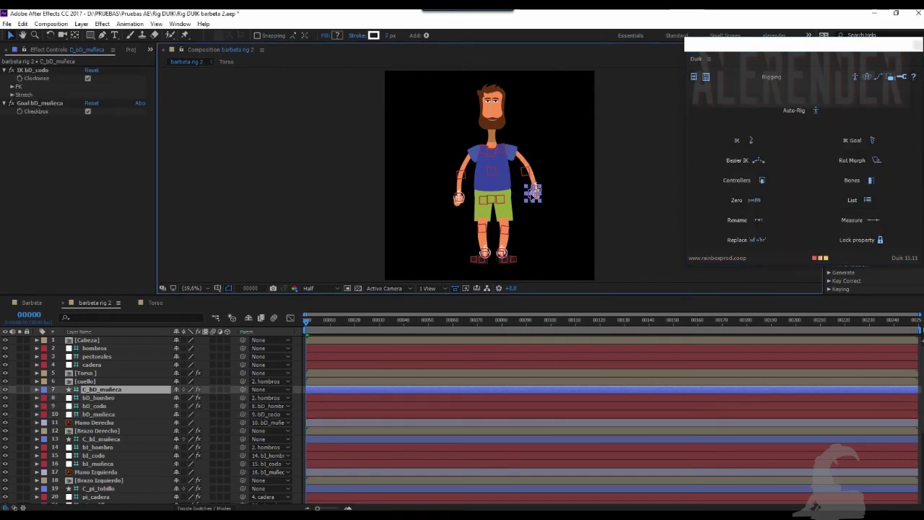
{"action": "key", "text": "Return"}
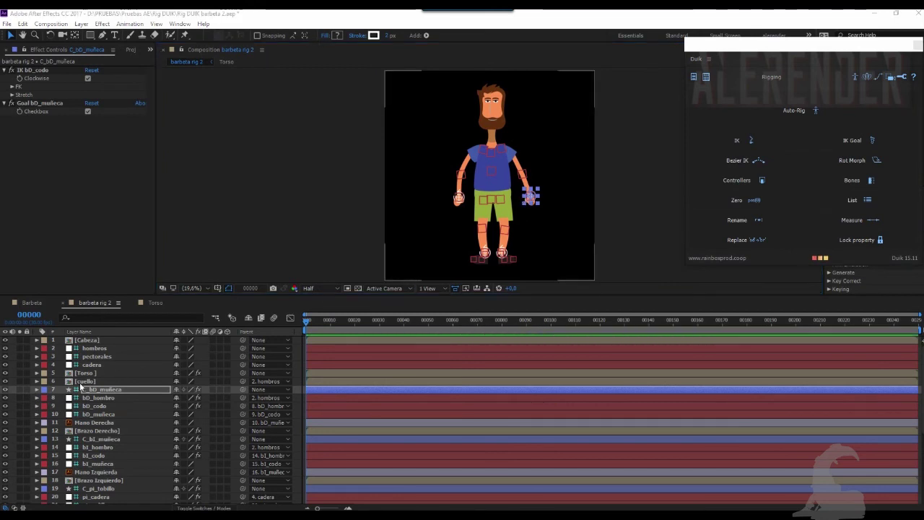
{"action": "left_click", "coordinate": [94, 348]}
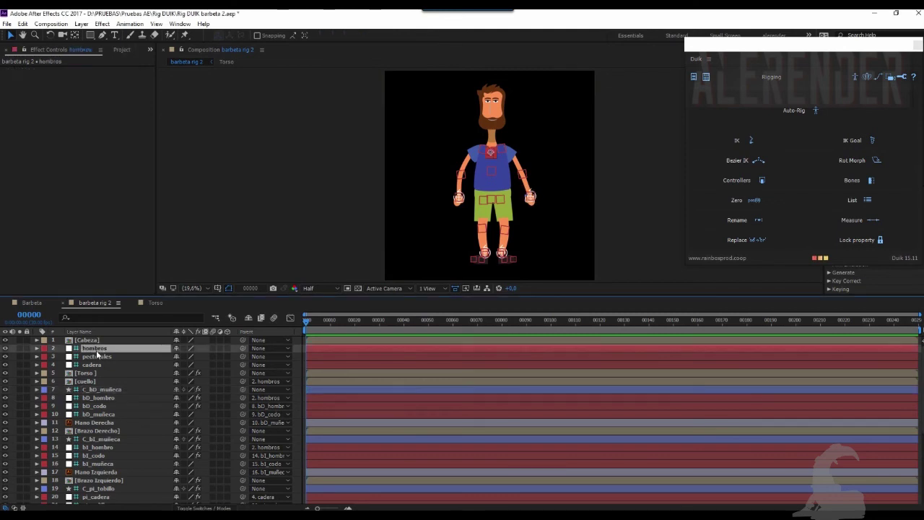
Solo hombros and the Torso artwork, then create a C_cadera controller placed below cadera
{"action": "left_click", "coordinate": [20, 356]}
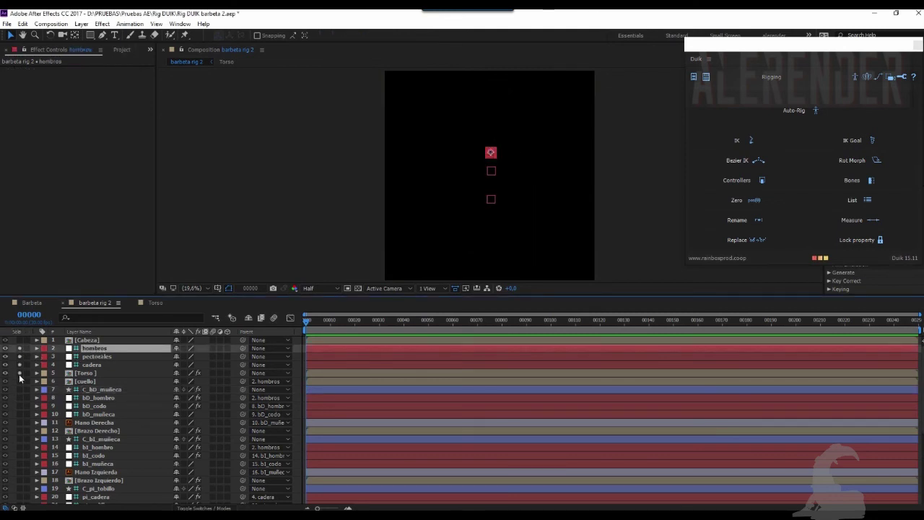
{"action": "left_click", "coordinate": [20, 375]}
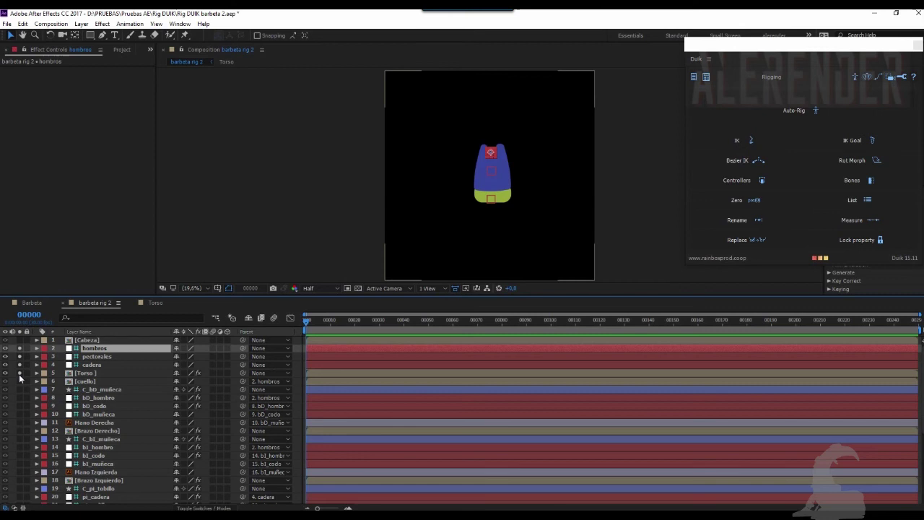
{"action": "left_click", "coordinate": [92, 364]}
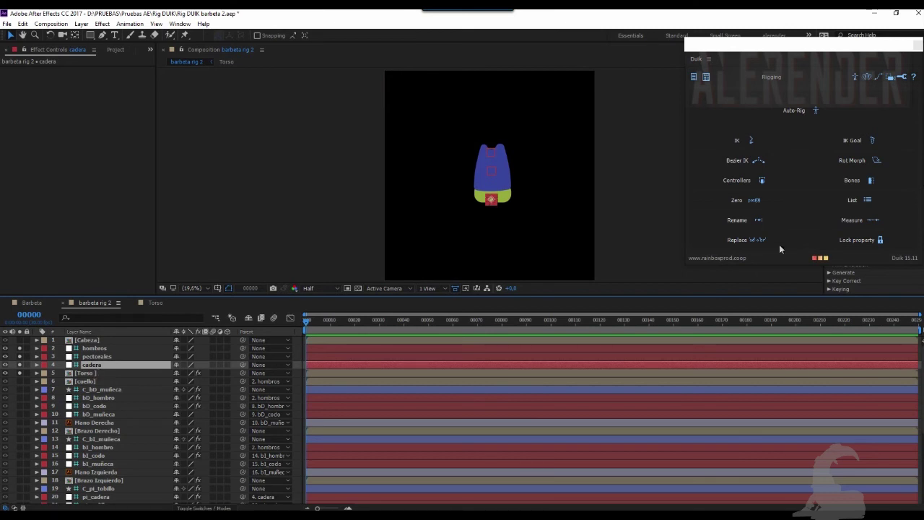
{"action": "left_click", "coordinate": [759, 182]}
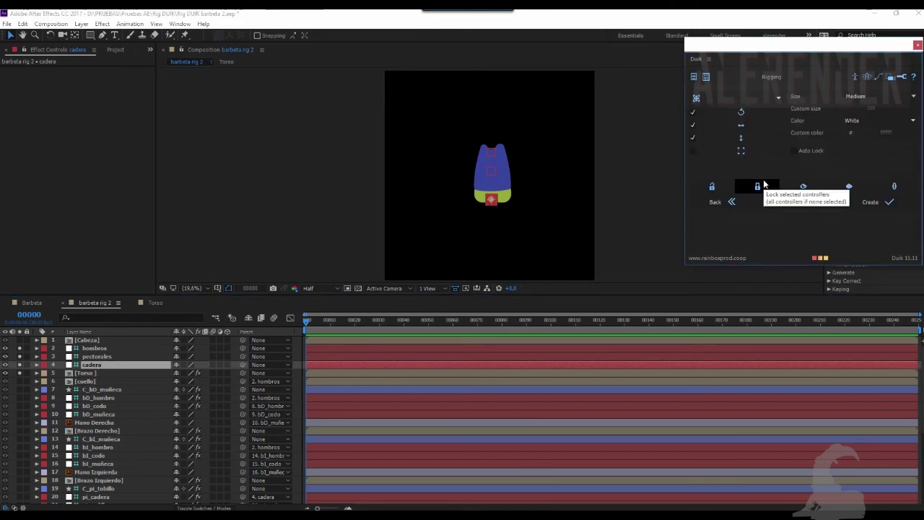
{"action": "left_click", "coordinate": [877, 206]}
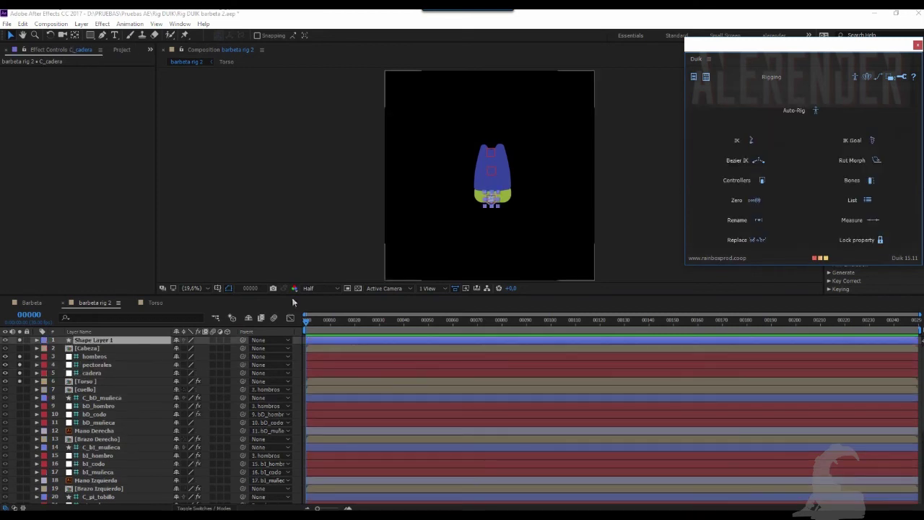
{"action": "left_click_drag", "start_coordinate": [103, 343], "coordinate": [106, 376]}
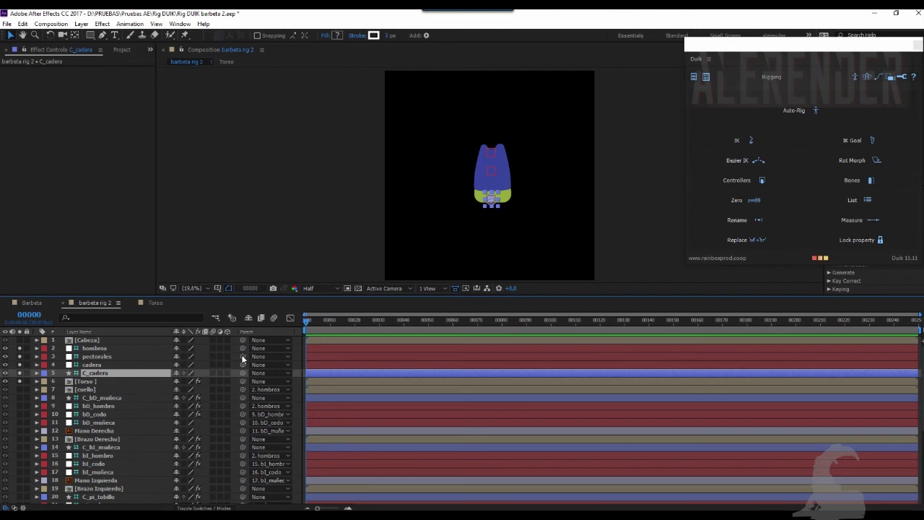
Parent hombros to pectorales, pectorales to cadera, and cadera to C_cadera
{"action": "left_click_drag", "start_coordinate": [243, 350], "coordinate": [96, 356]}
{"action": "left_click_drag", "start_coordinate": [243, 357], "coordinate": [102, 365]}
{"action": "left_click_drag", "start_coordinate": [242, 364], "coordinate": [105, 373]}
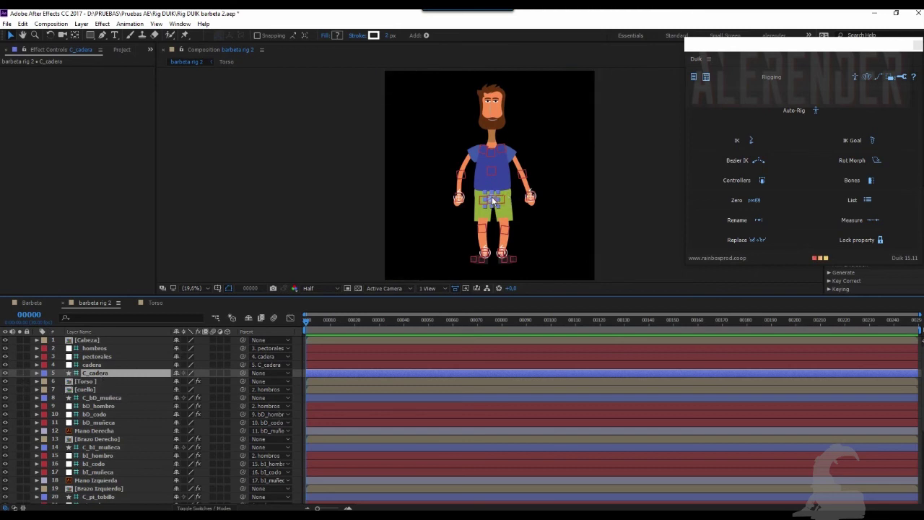
{"action": "left_click_drag", "start_coordinate": [493, 201], "coordinate": [493, 215]}
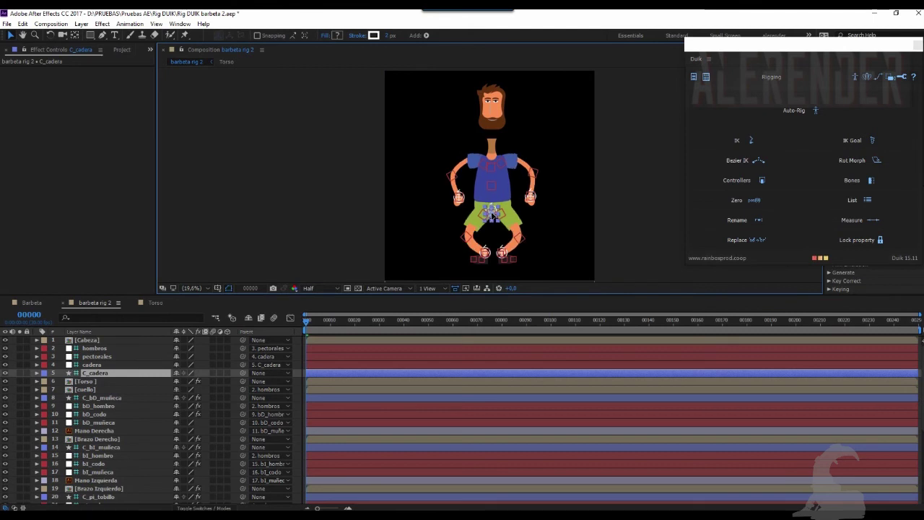
{"action": "key", "text": "ctrl+z"}
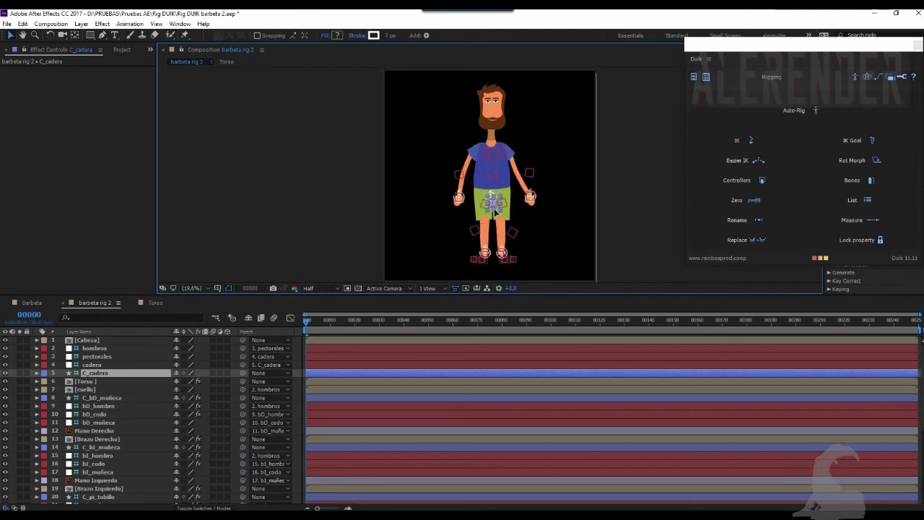
{"action": "left_click_drag", "start_coordinate": [496, 211], "coordinate": [496, 203]}
{"action": "key", "text": "ctrl+z"}
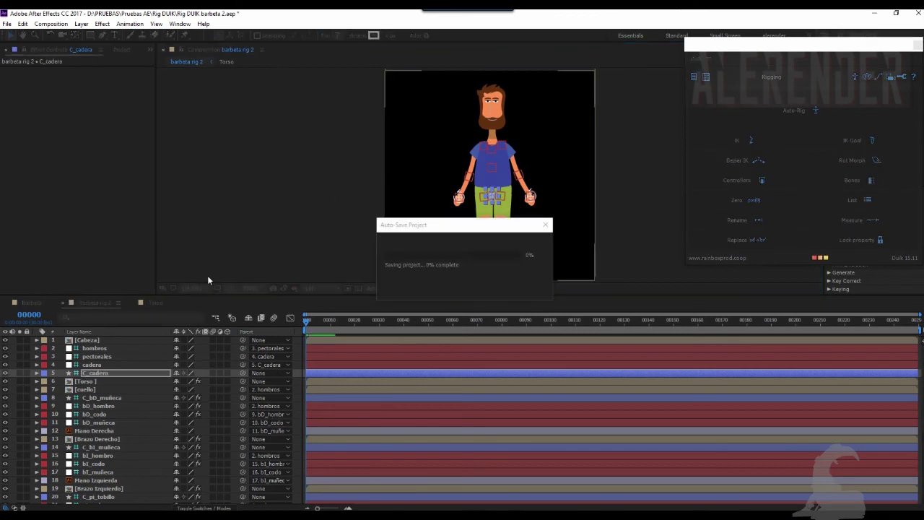
{"action": "left_click", "coordinate": [92, 340]}
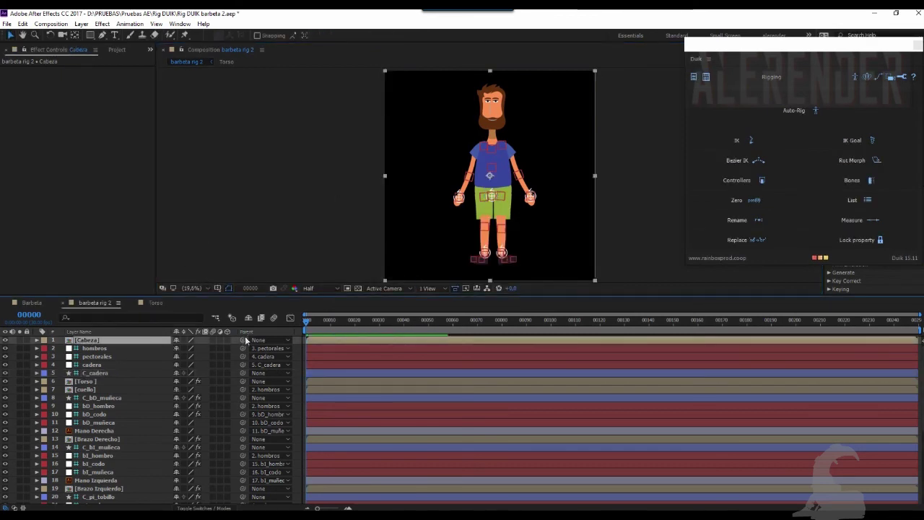
Parent Cabeza to hombros and test by crouching and raising the rig with C_cadera
{"action": "left_click_drag", "start_coordinate": [243, 340], "coordinate": [105, 349]}
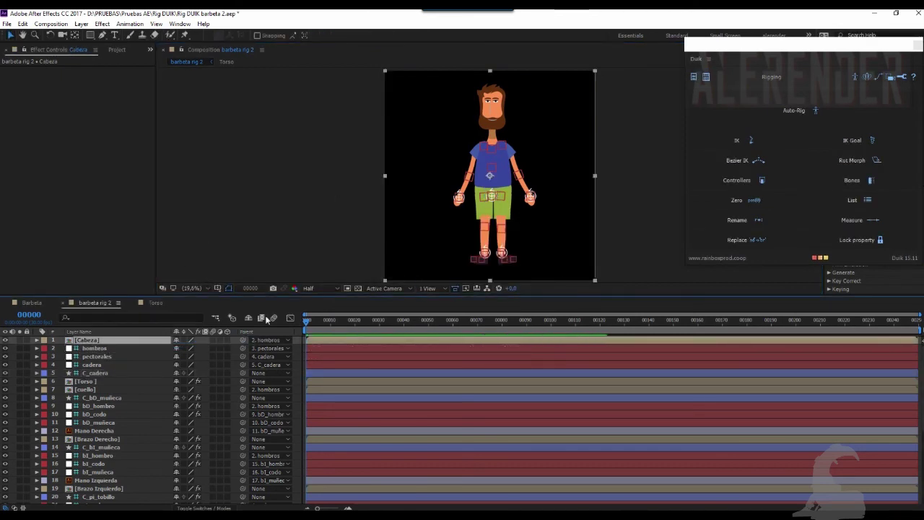
{"action": "left_click", "coordinate": [96, 373]}
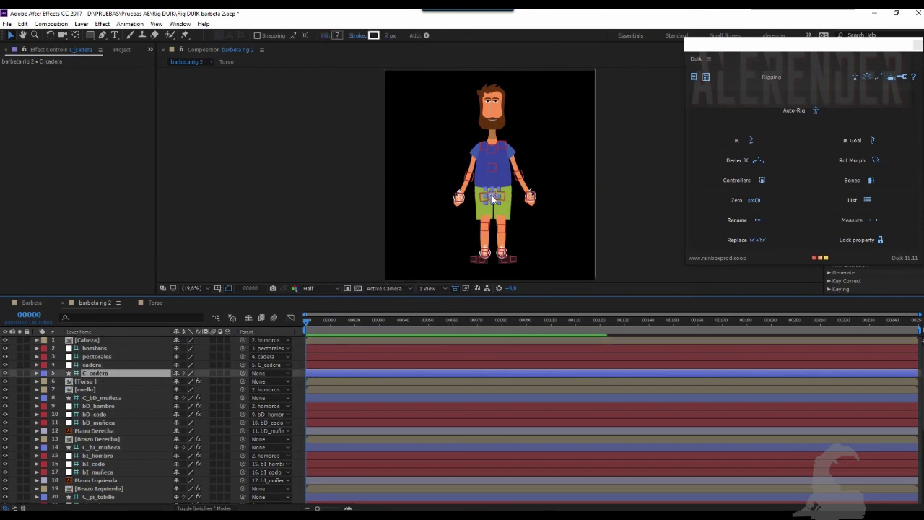
{"action": "mouse_move", "coordinate": [493, 200]}
{"action": "left_mouse_down"}
{"action": "mouse_move", "coordinate": [495, 211]}
{"action": "mouse_move", "coordinate": [493, 203]}
{"action": "left_mouse_up"}
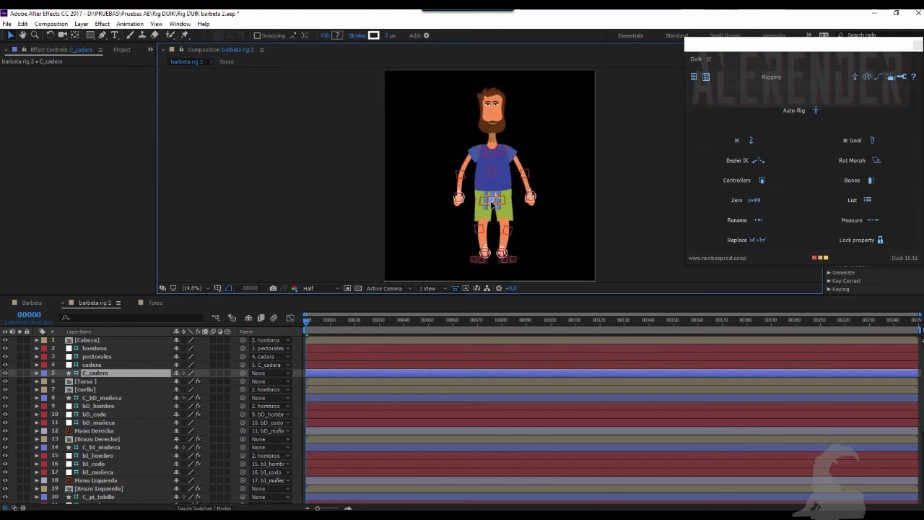
{"action": "mouse_move", "coordinate": [494, 203]}
{"action": "left_mouse_down"}
{"action": "mouse_move", "coordinate": [463, 216]}
{"action": "mouse_move", "coordinate": [494, 209]}
{"action": "left_mouse_up"}
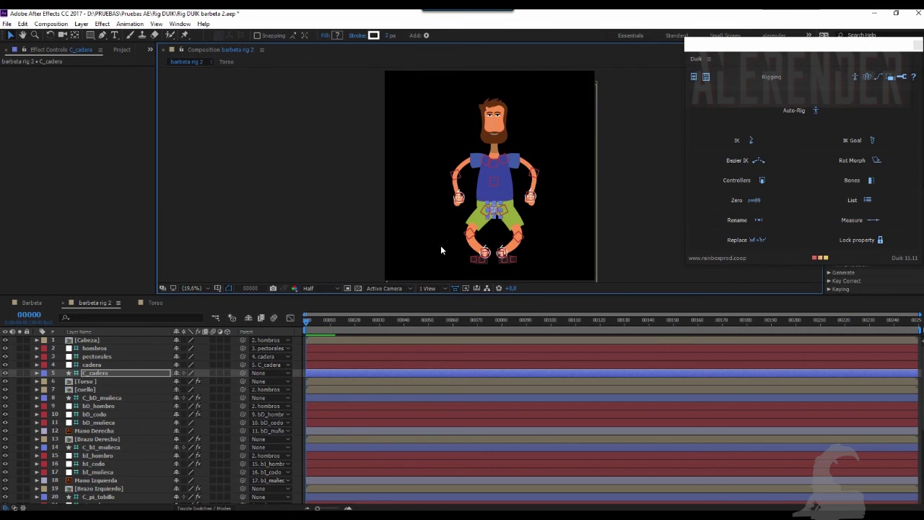
{"action": "mouse_move", "coordinate": [494, 211]}
{"action": "left_mouse_down"}
{"action": "mouse_move", "coordinate": [490, 204]}
{"action": "mouse_move", "coordinate": [483, 215]}
{"action": "mouse_move", "coordinate": [502, 207]}
{"action": "left_mouse_up"}
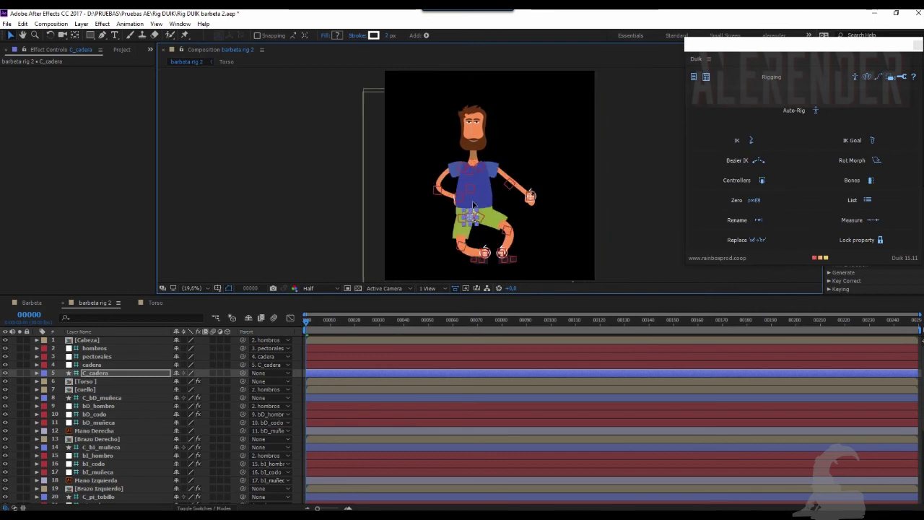
{"action": "left_click_drag", "start_coordinate": [502, 203], "coordinate": [493, 195]}
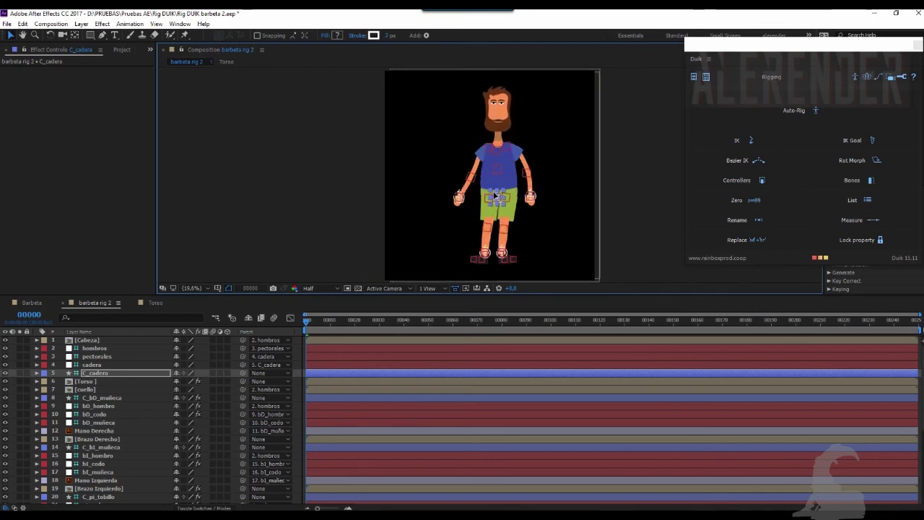
{"action": "left_click_drag", "start_coordinate": [544, 294], "coordinate": [548, 226]}
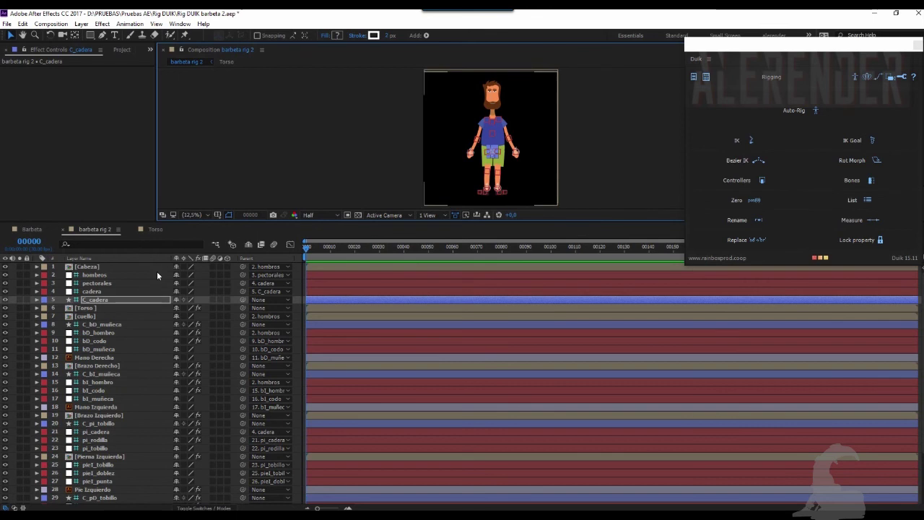
Move C_cadera and the two wrist and two ankle controllers to the top of the stack
{"action": "left_click", "coordinate": [99, 304]}
{"action": "left_click", "coordinate": [101, 324], "text": "ctrl"}
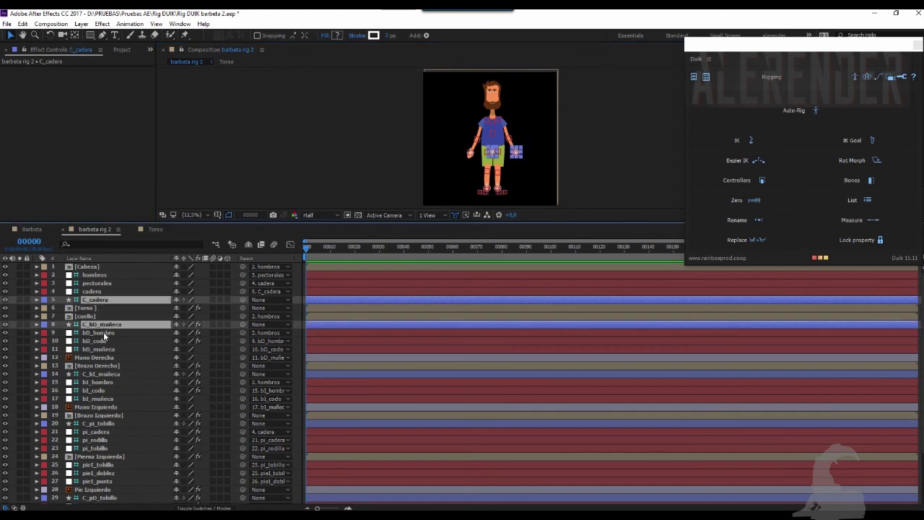
{"action": "left_click", "coordinate": [109, 375], "text": "ctrl"}
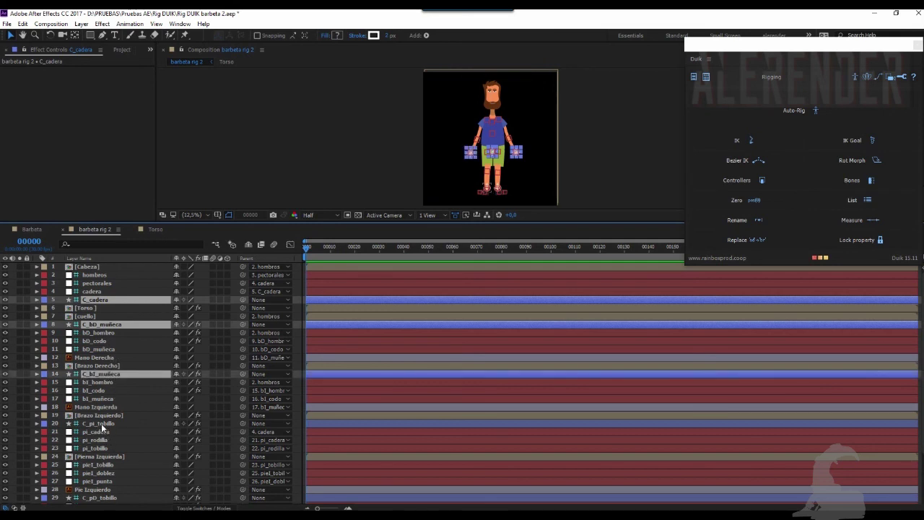
{"action": "left_click", "coordinate": [101, 424], "text": "ctrl"}
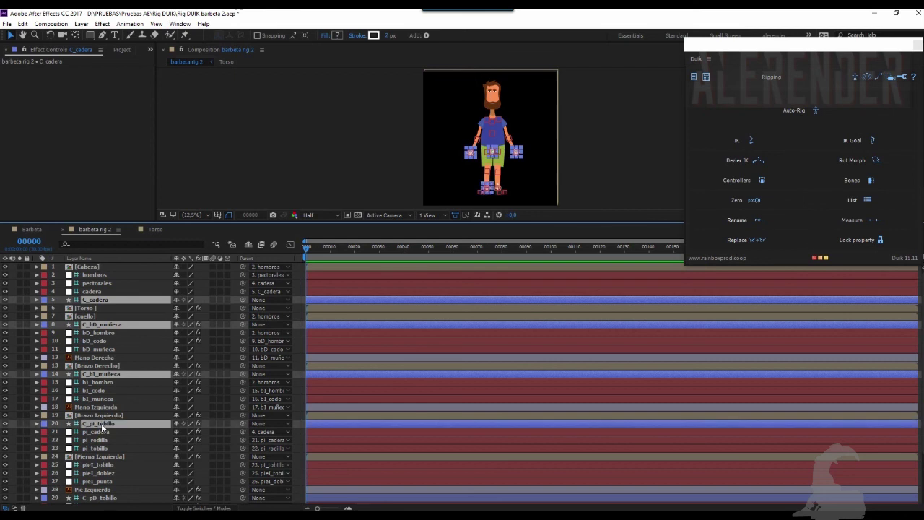
{"action": "left_click", "coordinate": [103, 499], "text": "ctrl"}
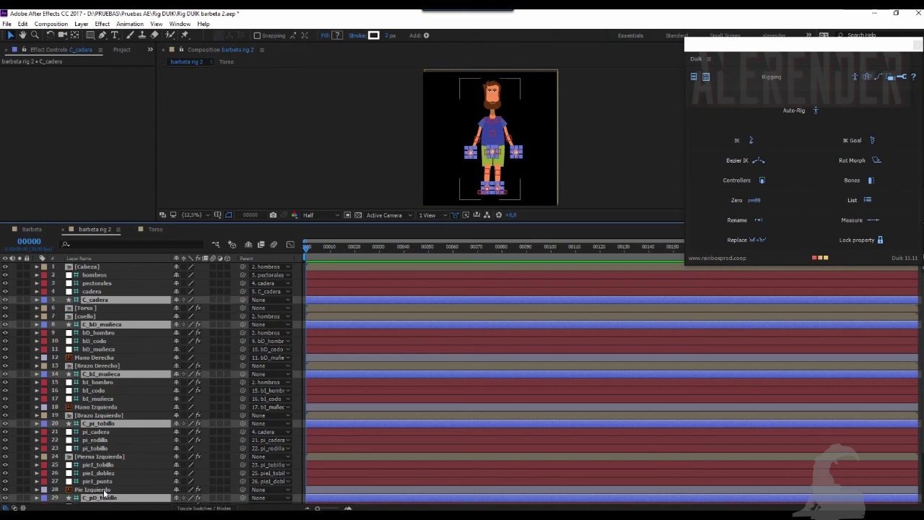
{"action": "left_click_drag", "start_coordinate": [118, 299], "coordinate": [123, 268]}
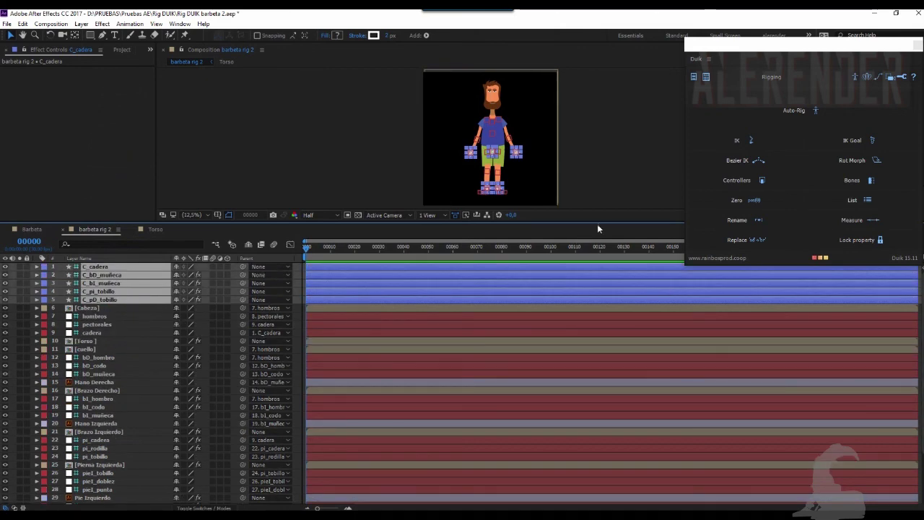
{"action": "mouse_move", "coordinate": [597, 223]}
{"action": "left_mouse_down"}
{"action": "mouse_move", "coordinate": [595, 384]}
{"action": "mouse_move", "coordinate": [577, 339]}
{"action": "left_mouse_up"}
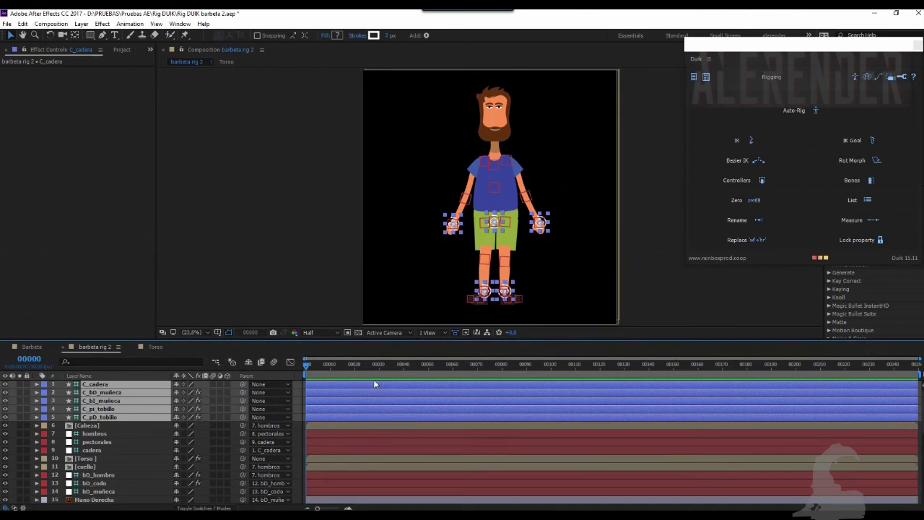
{"action": "left_click", "coordinate": [200, 258]}
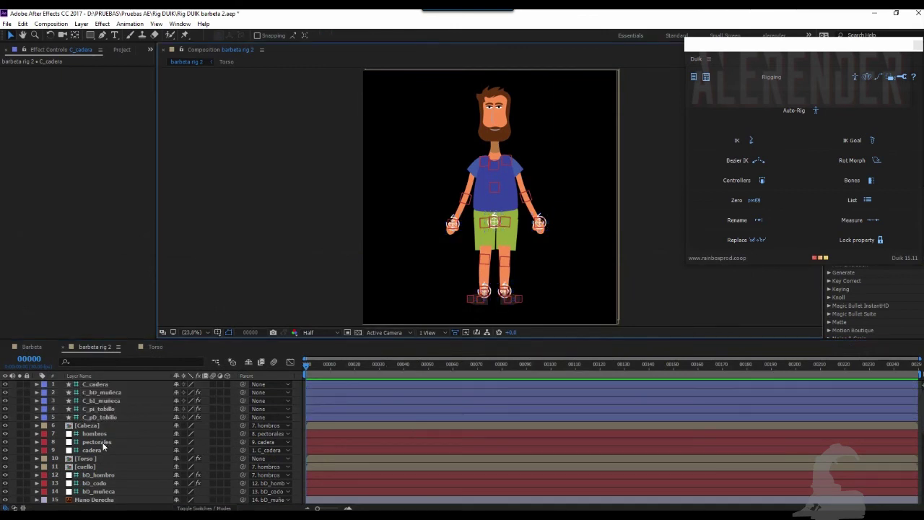
Create a new Duik controller above C_cadera and rename it PRINCIPAL
{"action": "left_click", "coordinate": [105, 384]}
{"action": "left_click", "coordinate": [763, 180]}
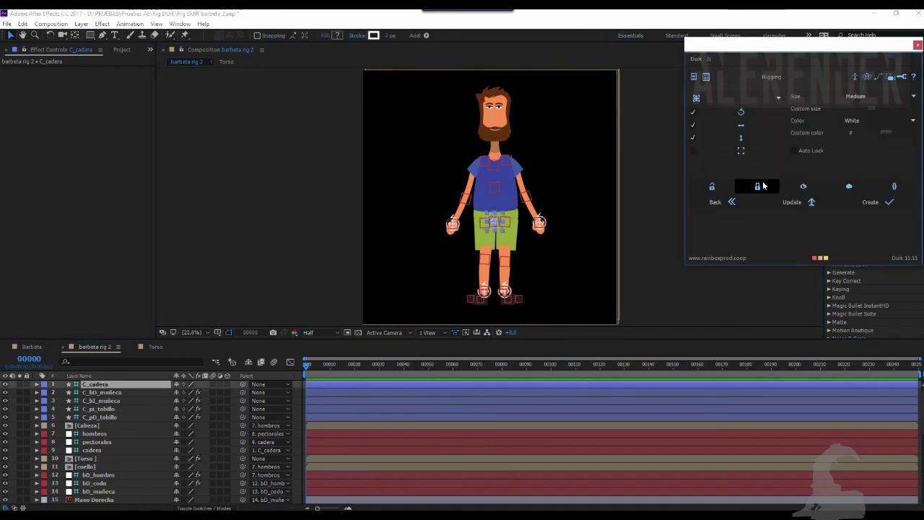
{"action": "left_click", "coordinate": [871, 201]}
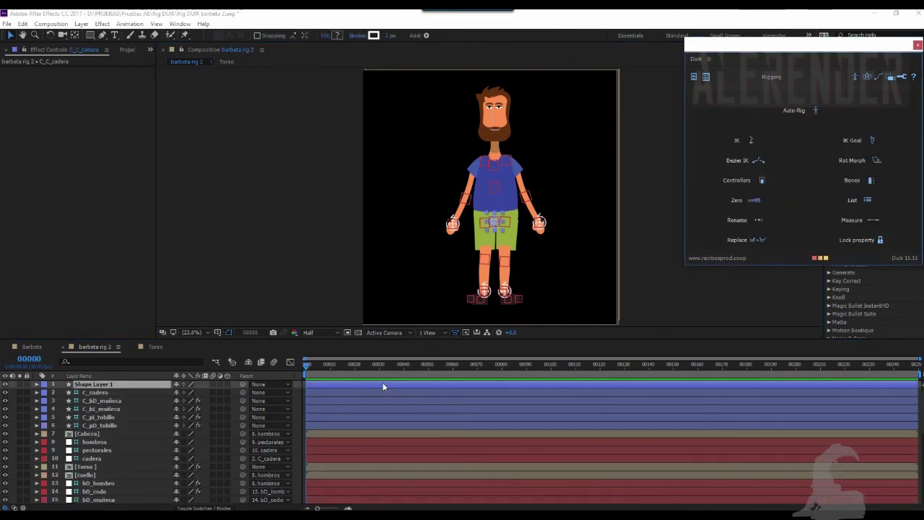
{"action": "type", "text": "C_C_cadera"}
{"action": "left_click", "coordinate": [115, 383]}
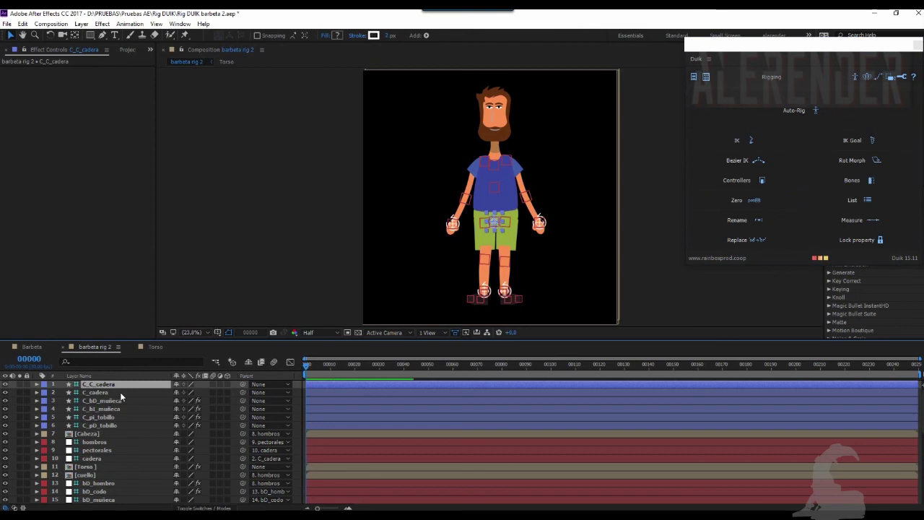
{"action": "key", "text": "Return"}
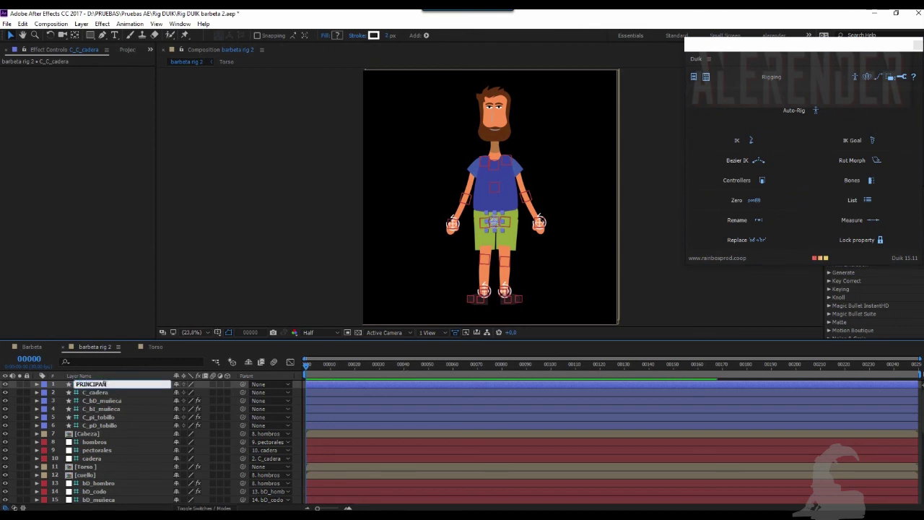
{"action": "key", "text": "Return"}
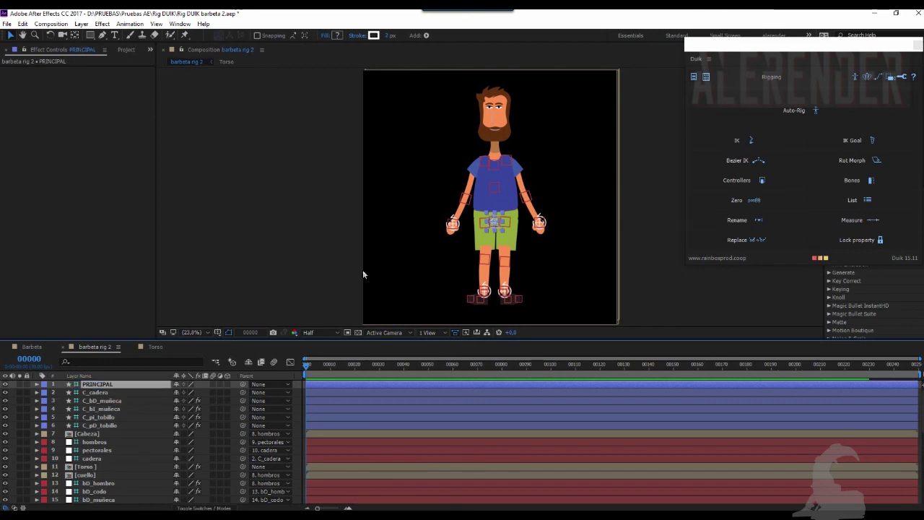
Scale PRINCIPAL to 174% and move it down to the character's feet
{"action": "key", "text": "s"}
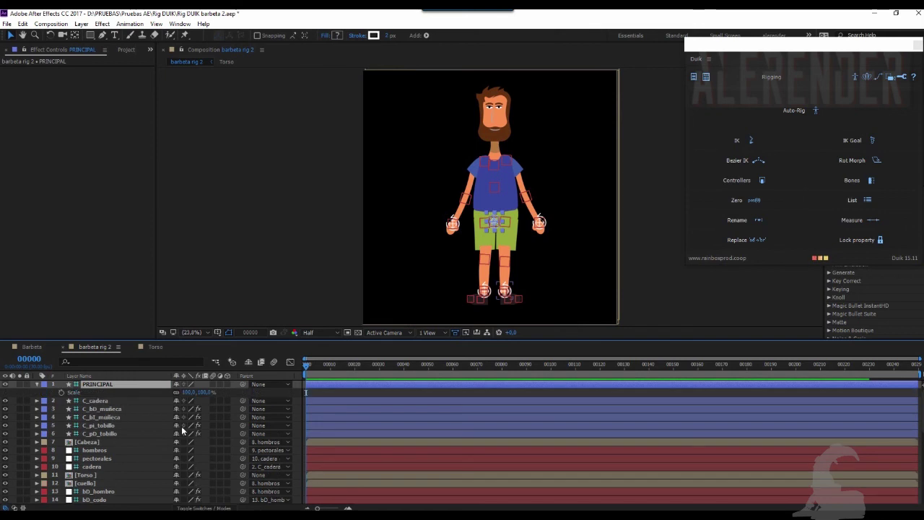
{"action": "left_click_drag", "start_coordinate": [187, 392], "coordinate": [241, 392]}
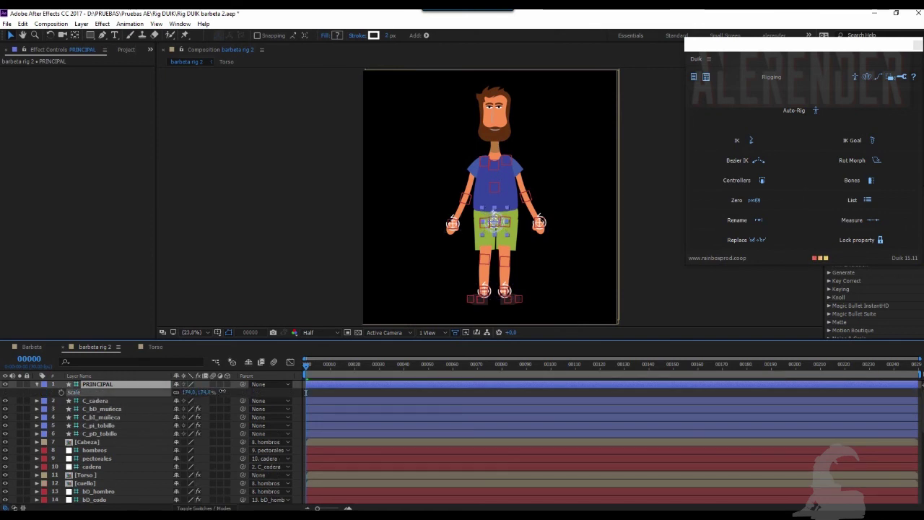
{"action": "left_click_drag", "start_coordinate": [499, 228], "coordinate": [502, 312]}
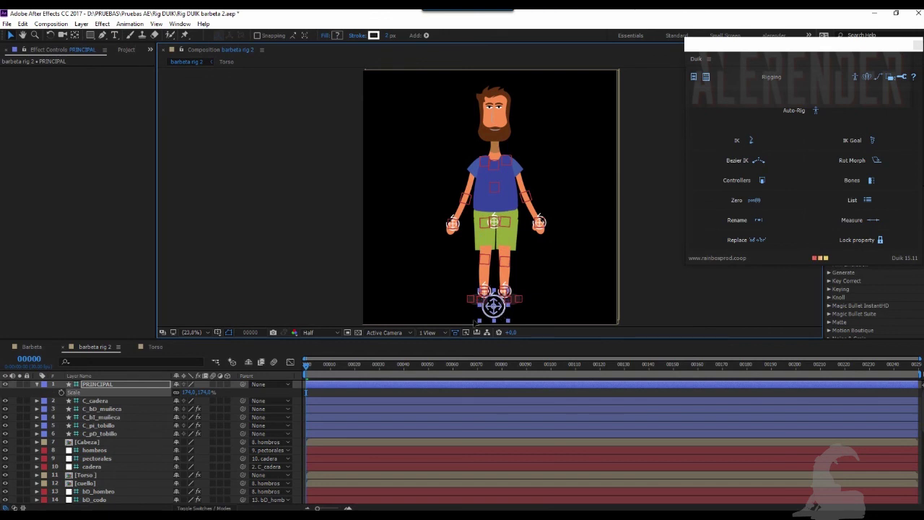
Parent the five controllers C_cadera through C_pD_tobillo to PRINCIPAL and test moving the character
{"action": "left_click", "coordinate": [101, 401]}
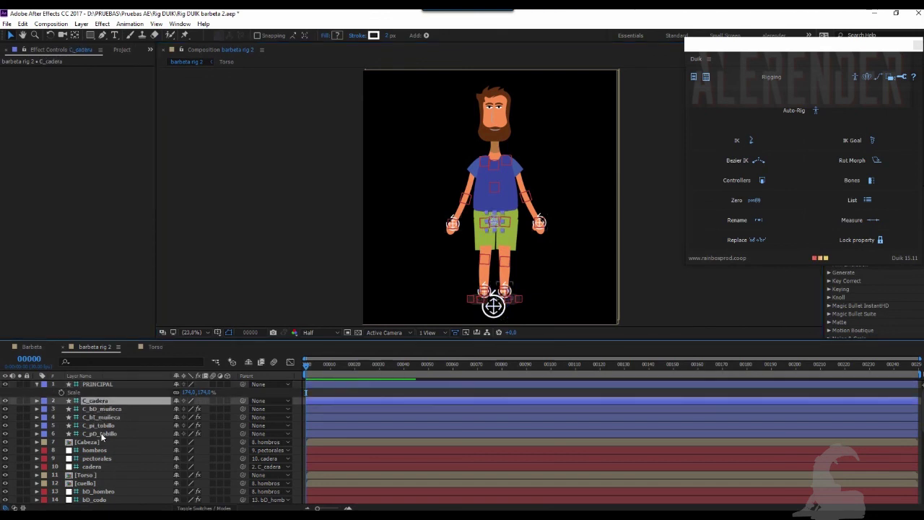
{"action": "left_click", "coordinate": [101, 433], "text": "shift"}
{"action": "left_click_drag", "start_coordinate": [244, 434], "coordinate": [88, 388]}
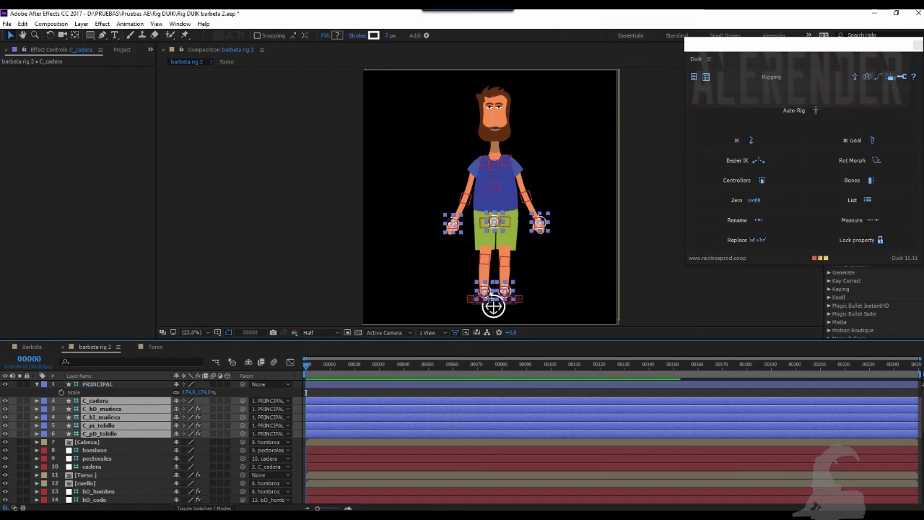
{"action": "mouse_move", "coordinate": [493, 306]}
{"action": "left_mouse_down"}
{"action": "mouse_move", "coordinate": [542, 299]}
{"action": "mouse_move", "coordinate": [503, 296]}
{"action": "left_mouse_up"}
Pull the hip controller down to test the leg IK, then undo the squat
{"action": "left_click", "coordinate": [511, 215]}
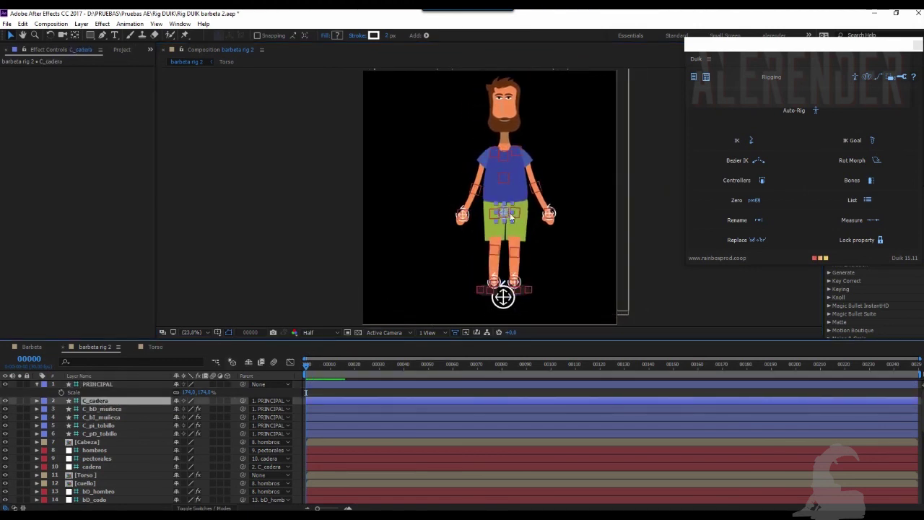
{"action": "left_click_drag", "start_coordinate": [505, 214], "coordinate": [501, 226]}
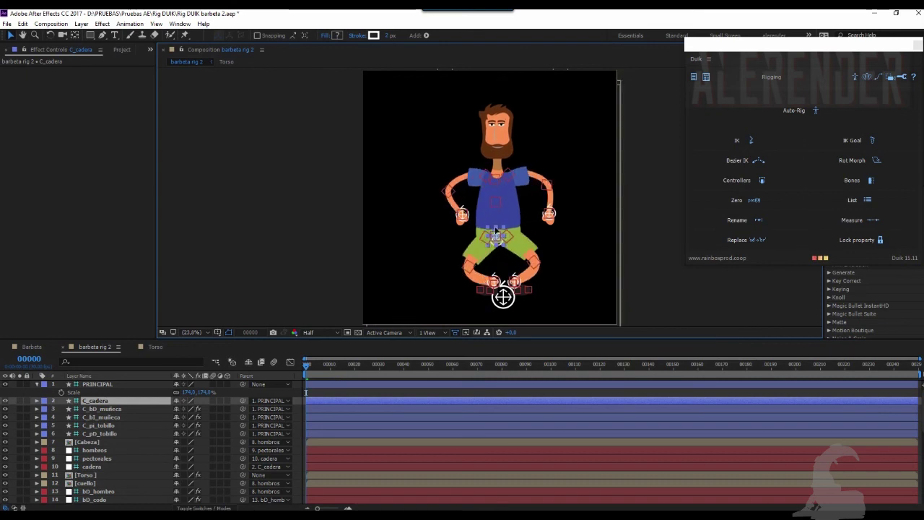
{"action": "key", "text": "ctrl+z"}
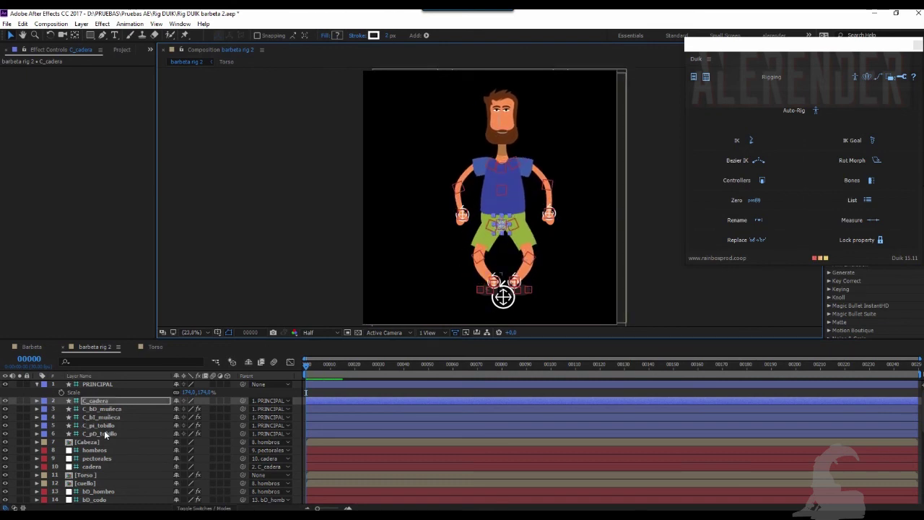
Lift the C_pD_tobillo foot and raise the C_bI_muñeca wrist outward
{"action": "left_click", "coordinate": [100, 433]}
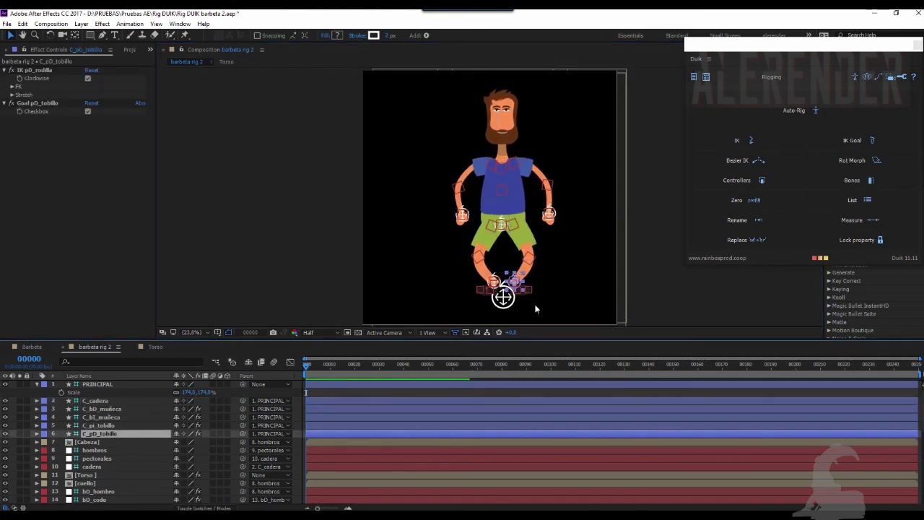
{"action": "left_click", "coordinate": [520, 287]}
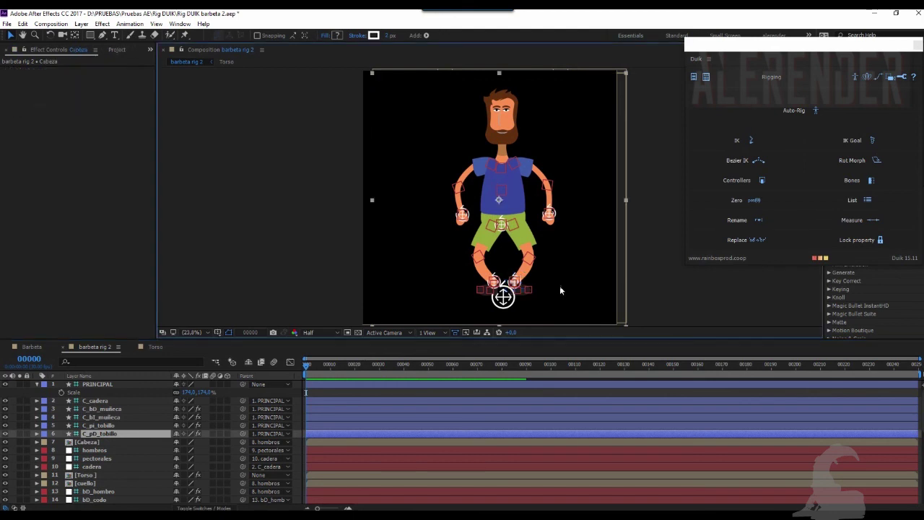
{"action": "left_click", "coordinate": [114, 433]}
{"action": "mouse_move", "coordinate": [520, 287]}
{"action": "left_mouse_down"}
{"action": "mouse_move", "coordinate": [554, 254]}
{"action": "mouse_move", "coordinate": [527, 284]}
{"action": "left_mouse_up"}
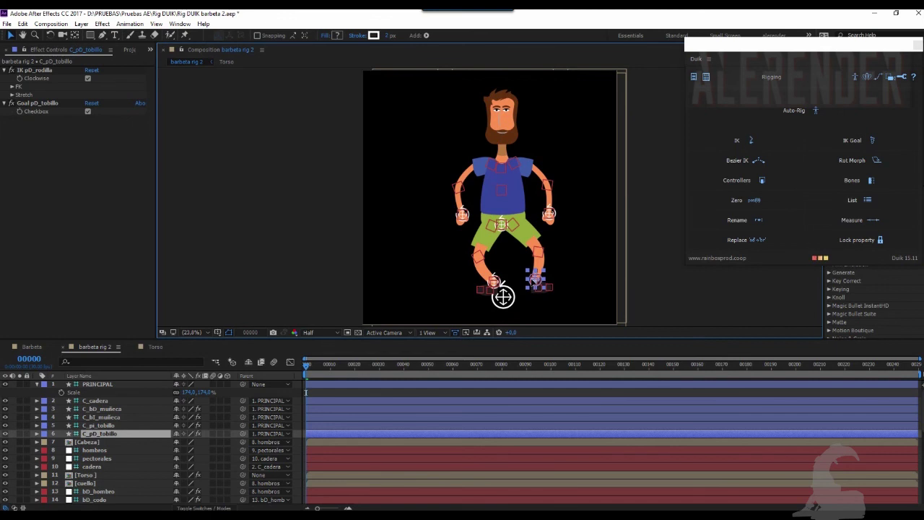
{"action": "left_click", "coordinate": [113, 417]}
{"action": "mouse_move", "coordinate": [457, 220]}
{"action": "left_mouse_down"}
{"action": "mouse_move", "coordinate": [428, 156]}
{"action": "mouse_move", "coordinate": [458, 212]}
{"action": "mouse_move", "coordinate": [465, 191]}
{"action": "left_mouse_up"}
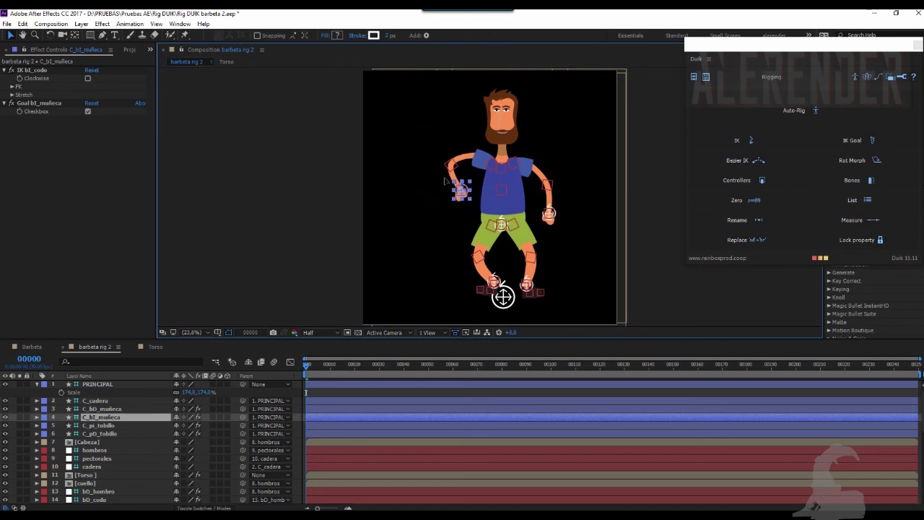
Turn on Clockwise for the bI_codo IK and position the C_bI_muñeca hand beside the face
{"action": "left_click_drag", "start_coordinate": [464, 190], "coordinate": [431, 153]}
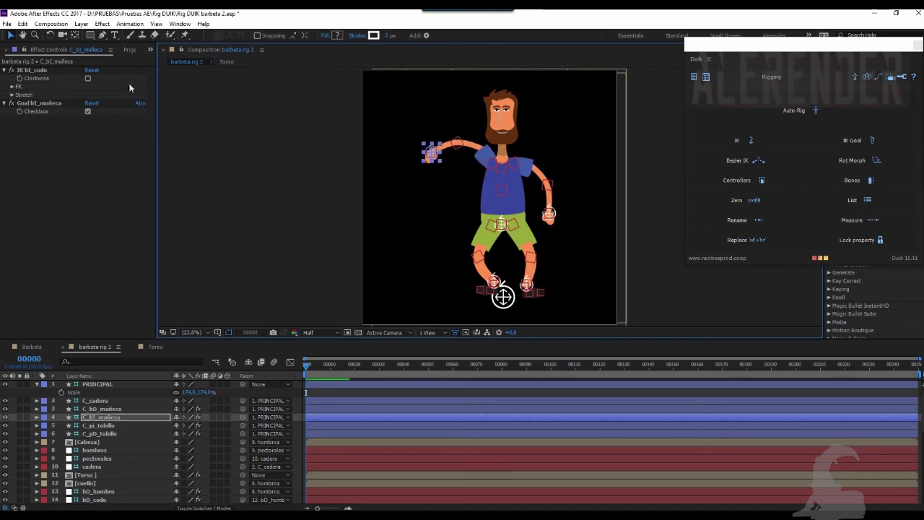
{"action": "left_click", "coordinate": [88, 78]}
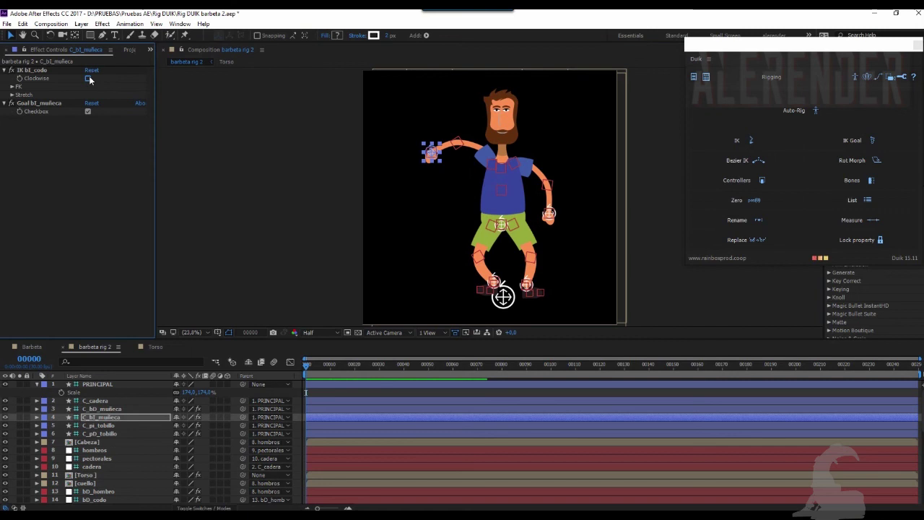
{"action": "mouse_move", "coordinate": [431, 153]}
{"action": "left_mouse_down"}
{"action": "mouse_move", "coordinate": [472, 131]}
{"action": "mouse_move", "coordinate": [455, 124]}
{"action": "left_mouse_up"}
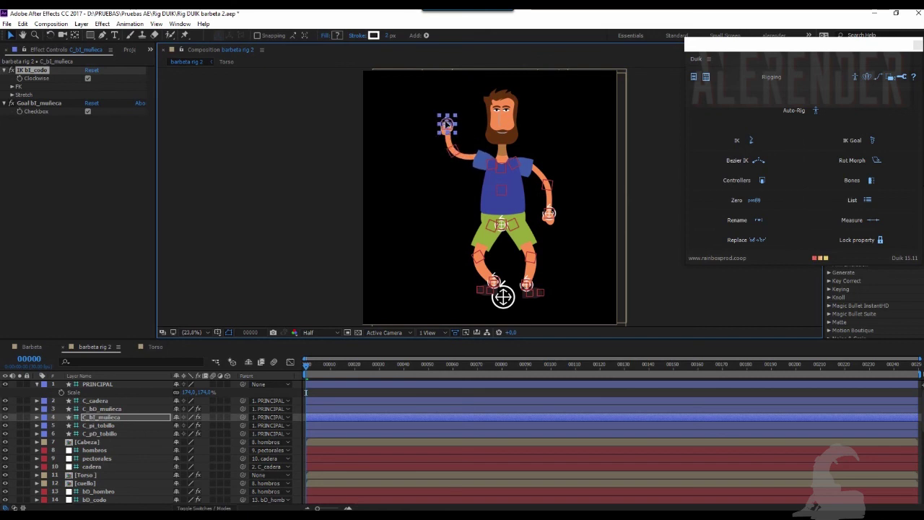
{"action": "mouse_move", "coordinate": [455, 123]}
{"action": "left_mouse_down"}
{"action": "mouse_move", "coordinate": [465, 128]}
{"action": "mouse_move", "coordinate": [450, 130]}
{"action": "left_mouse_up"}
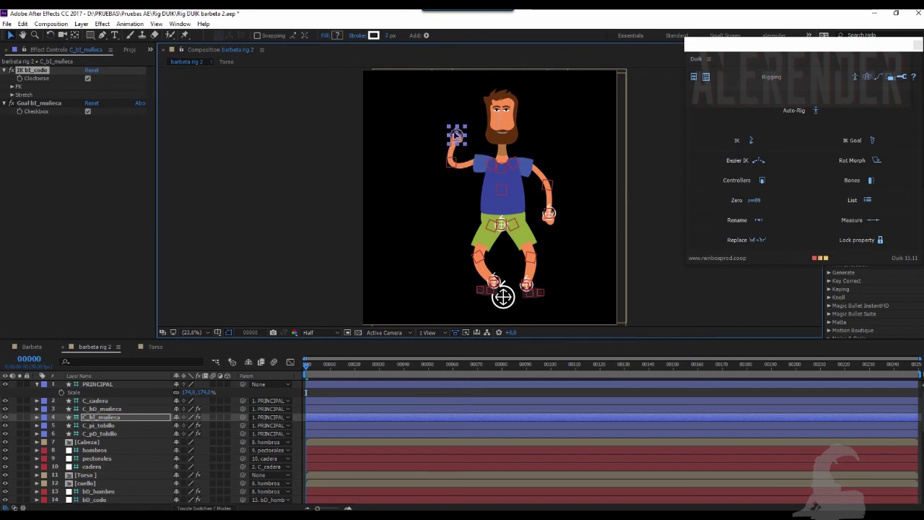
{"action": "left_click_drag", "start_coordinate": [451, 130], "coordinate": [448, 127]}
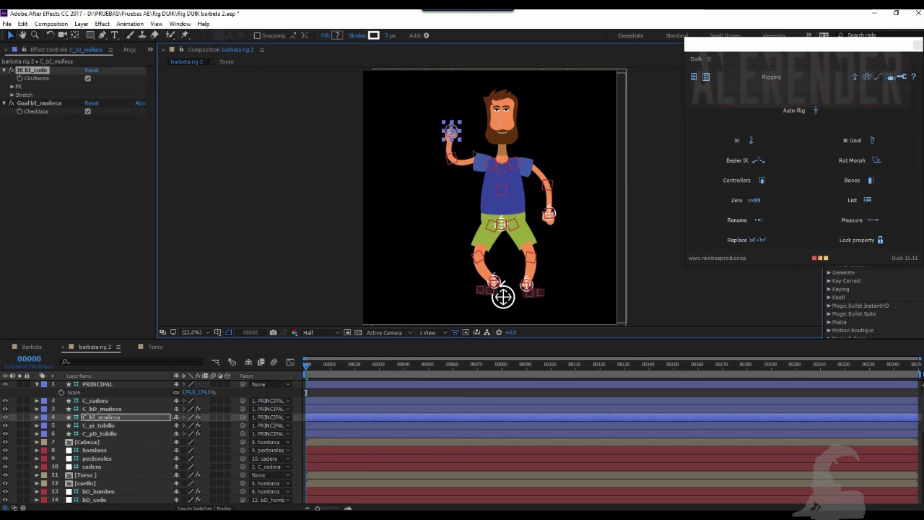